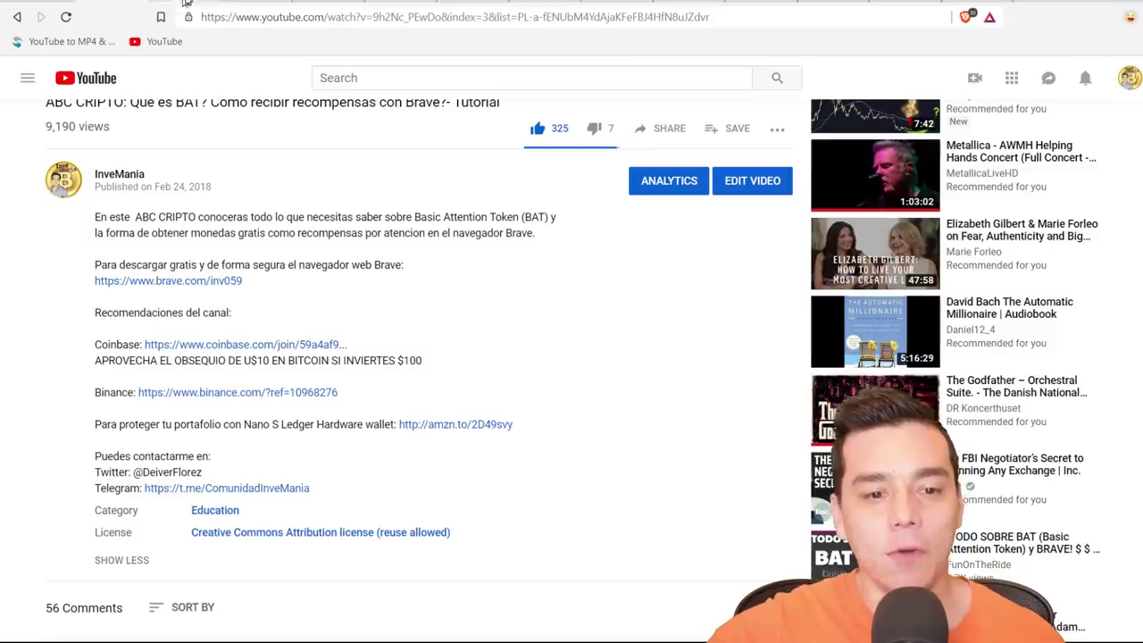
Step: Go through the Brave welcome tour pages on importing bookmarks, changing the search engine and choosing a color theme
key("Return")
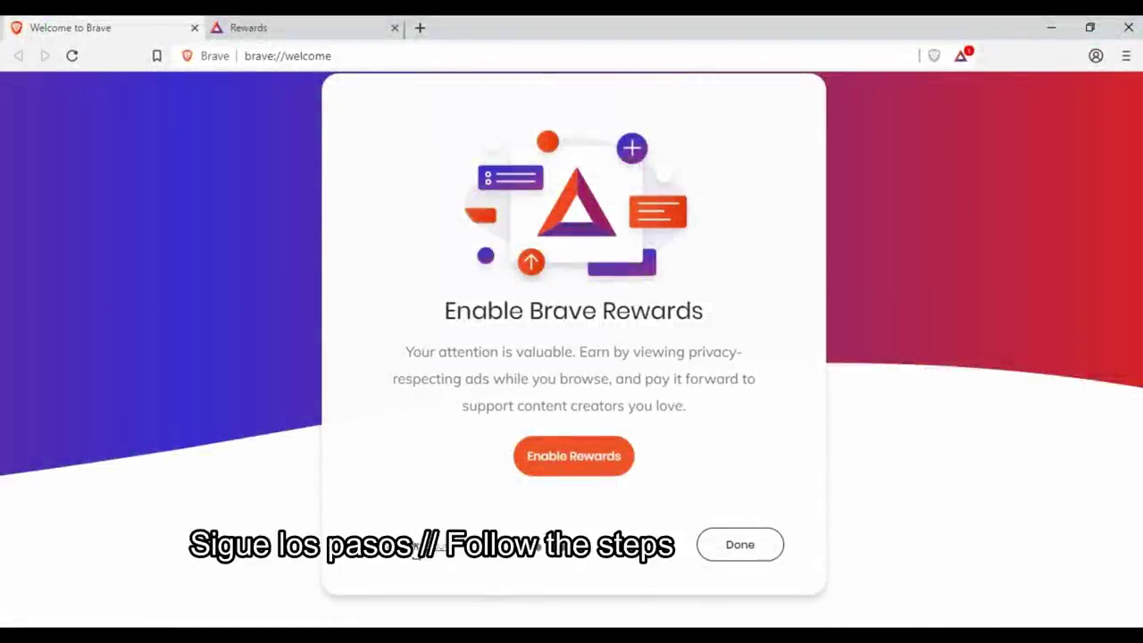
left_click(515, 558)
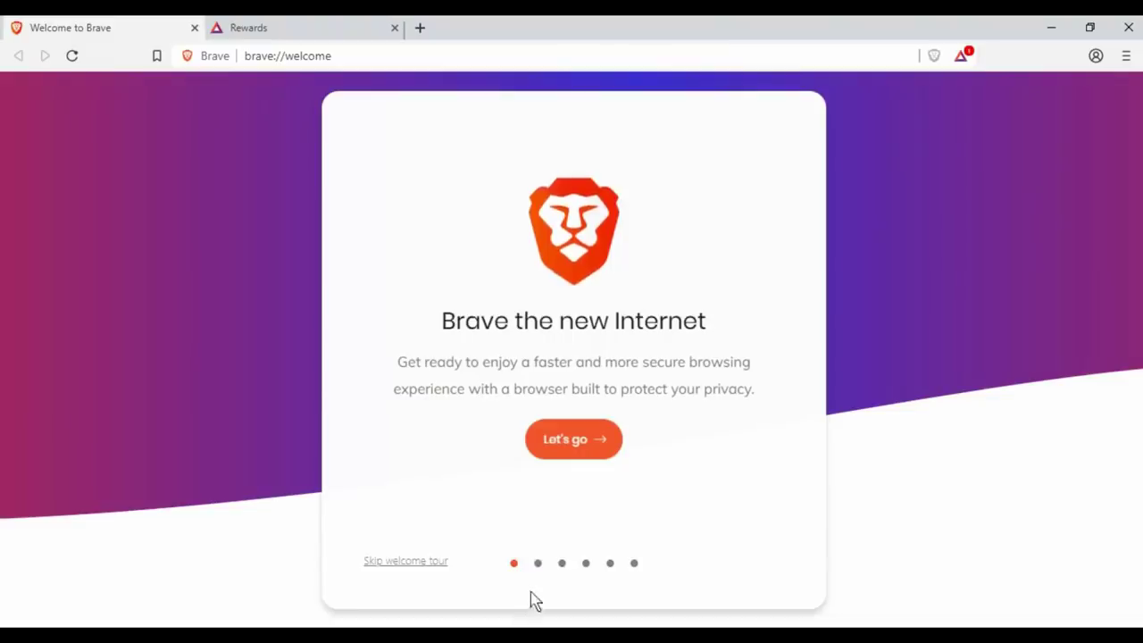
left_click(538, 564)
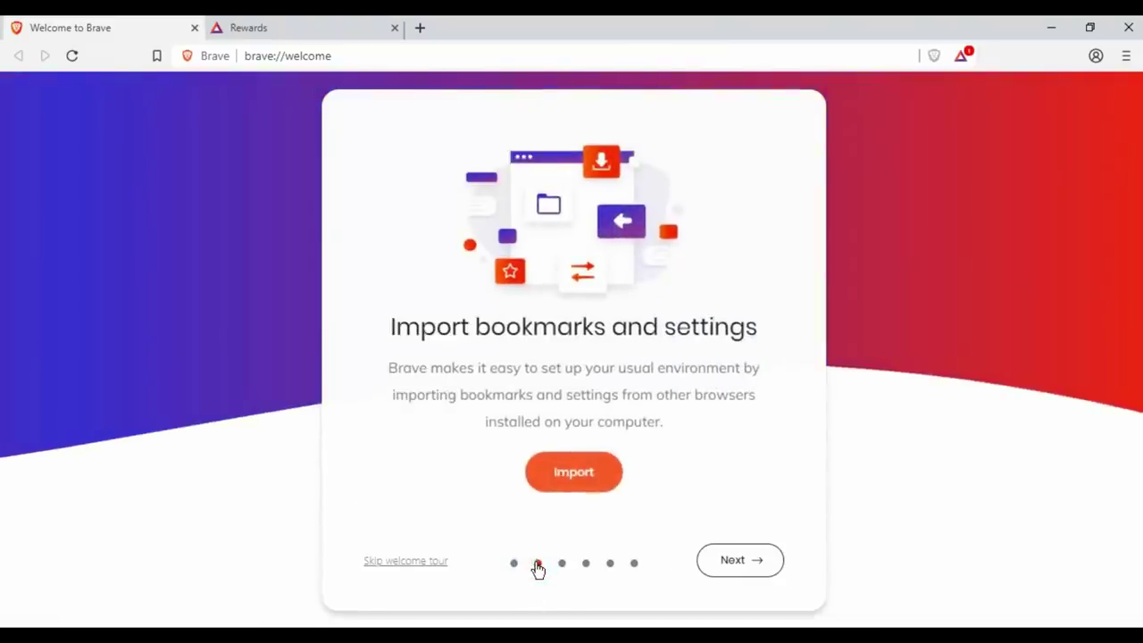
left_click(538, 564)
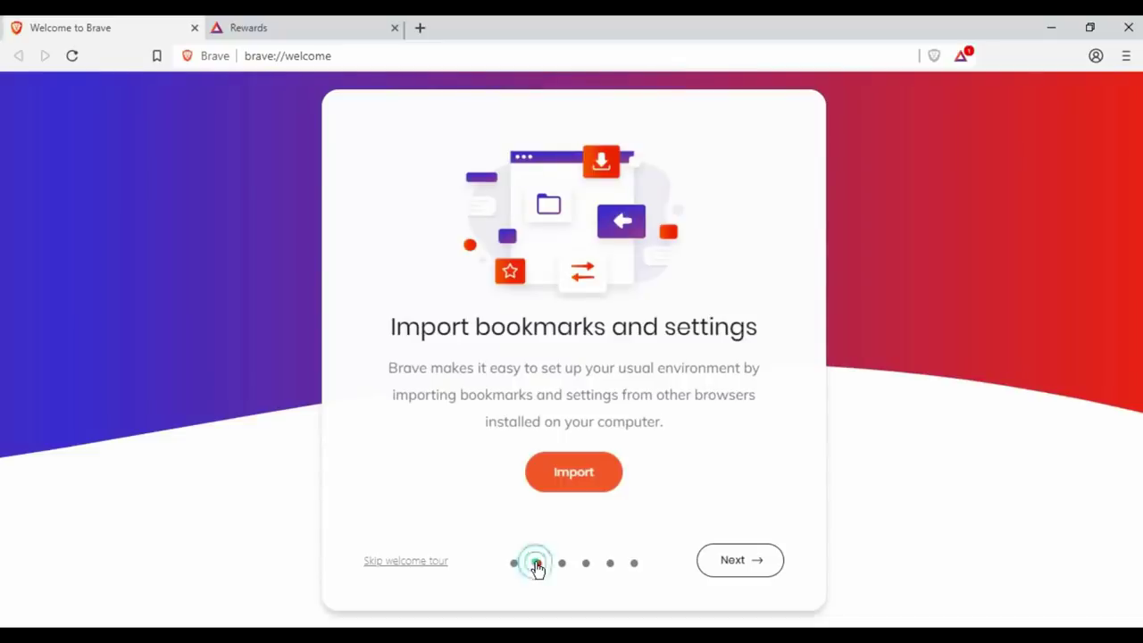
left_click(724, 563)
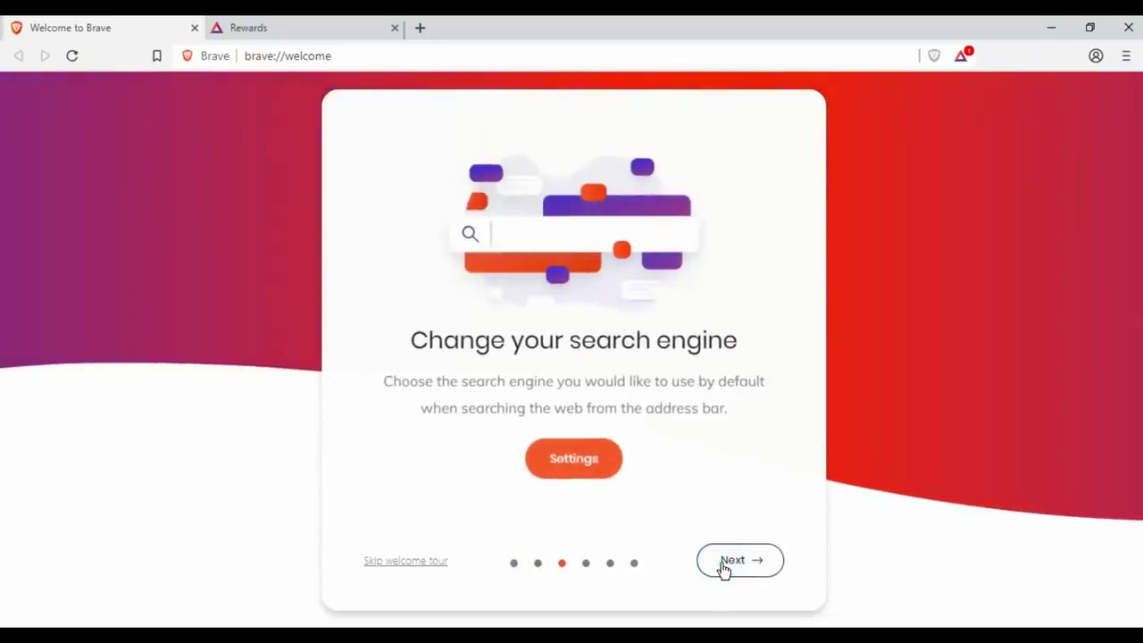
left_click(723, 563)
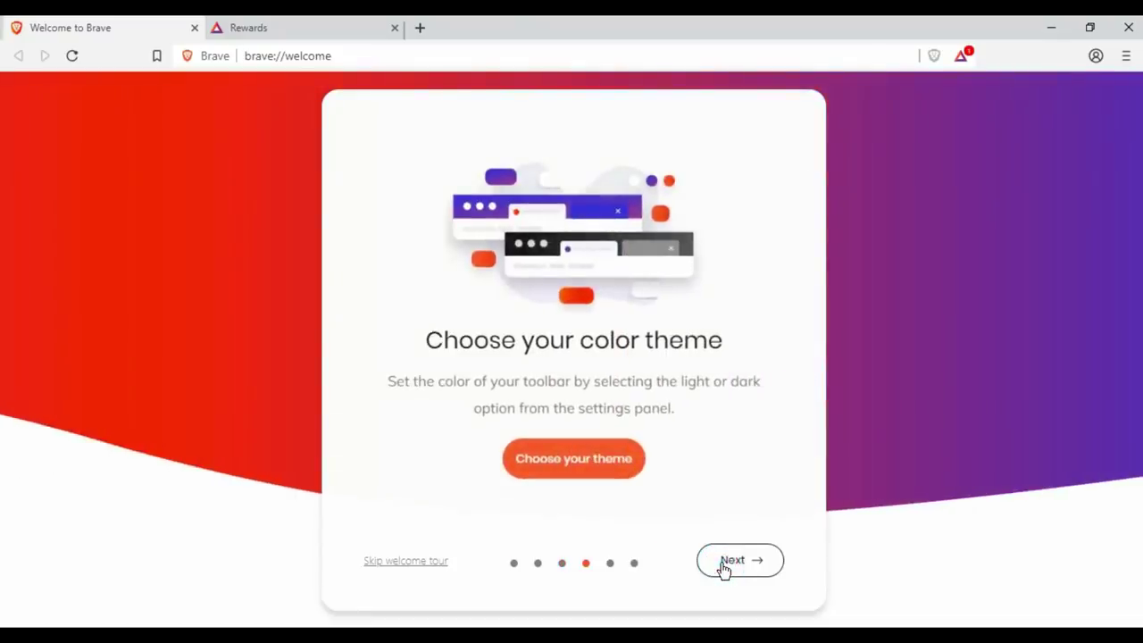
left_click(723, 563)
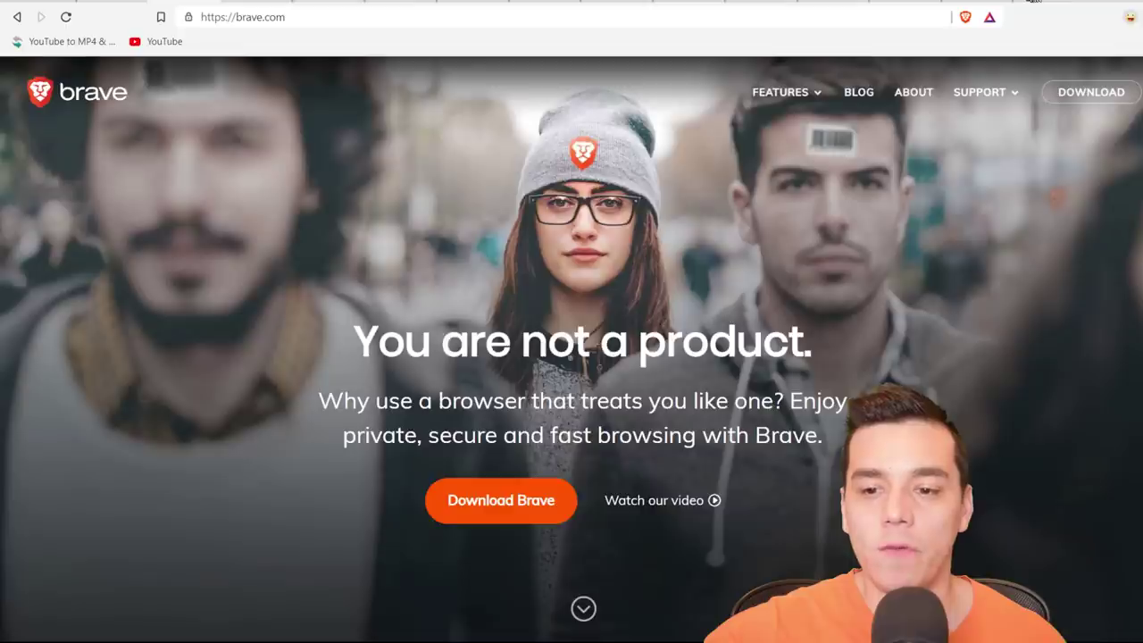
Step: Open the browser settings from a new tab
left_click(1032, 2)
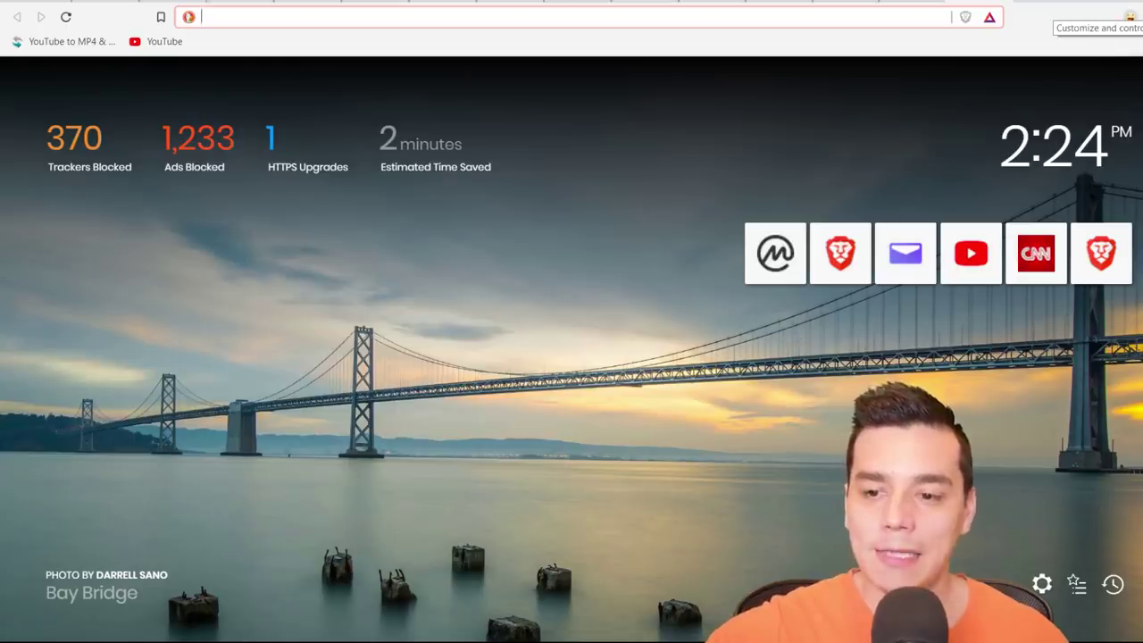
left_click(1130, 16)
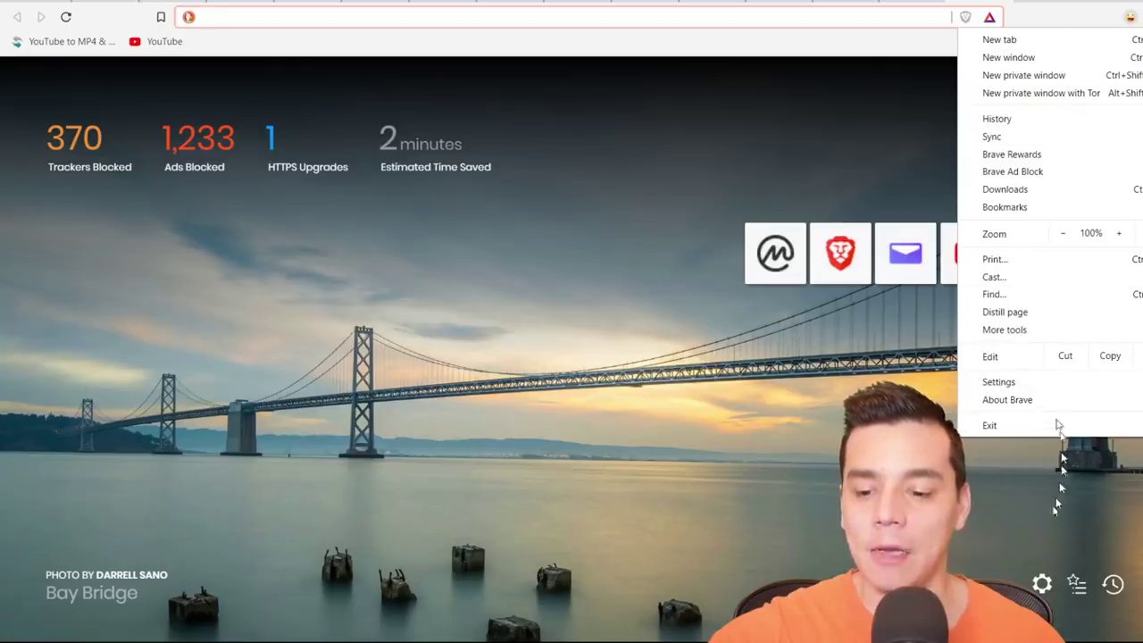
left_click(1053, 586)
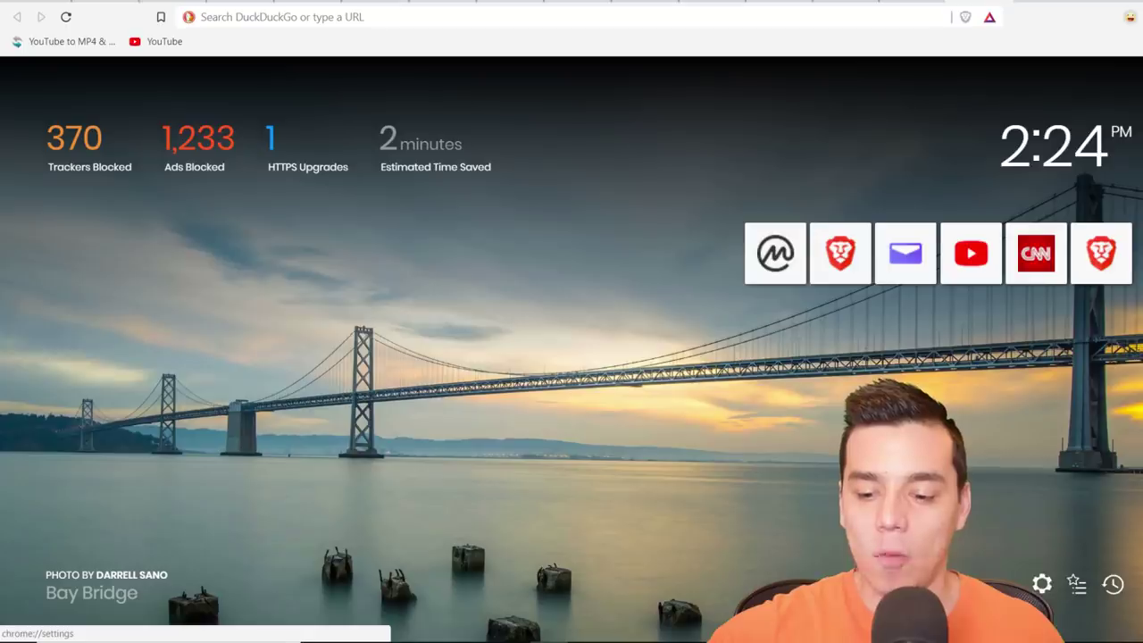
left_click(1043, 586)
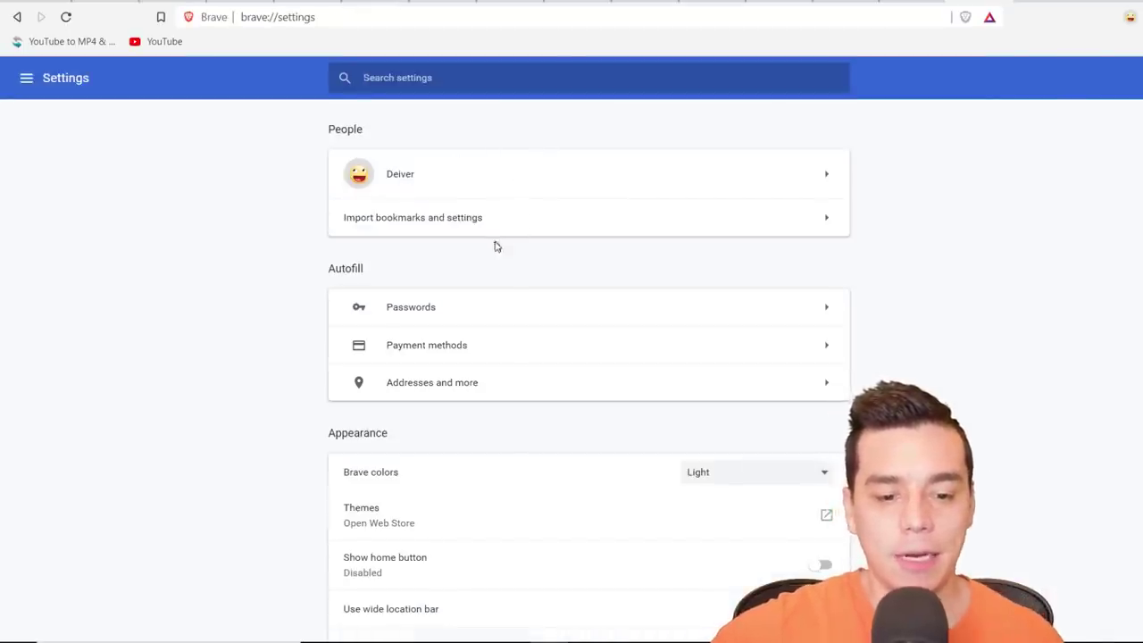
Step: Reveal the advanced settings and expand the list of preferred languages in the Languages section
scroll(482, 271, "down", 4)
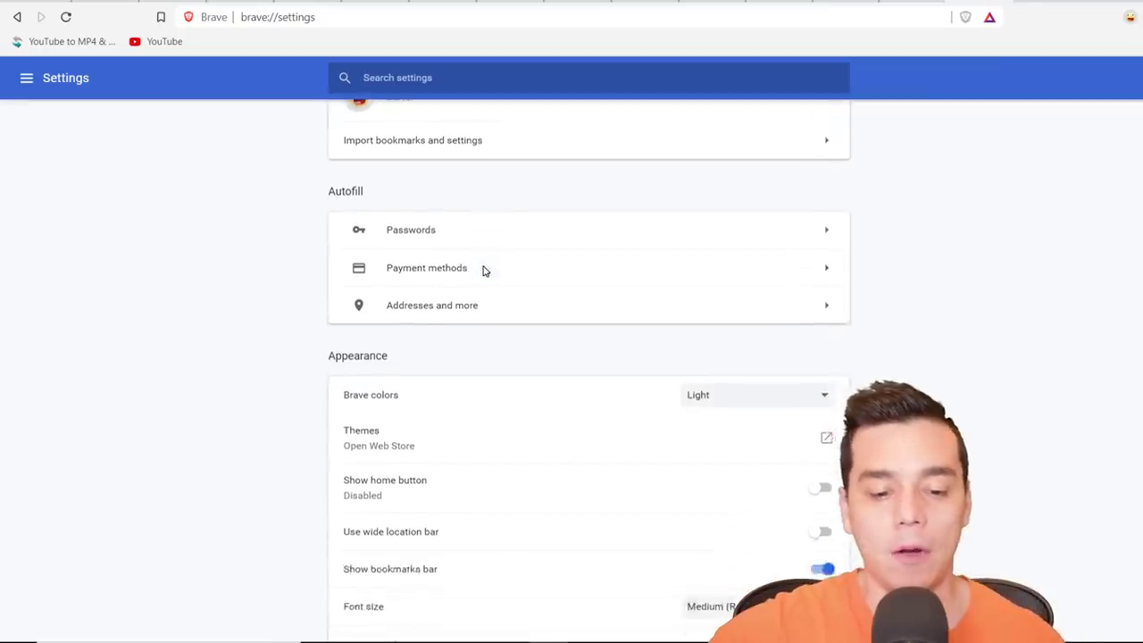
scroll(482, 270, "down", 3)
scroll(480, 278, "down", 6)
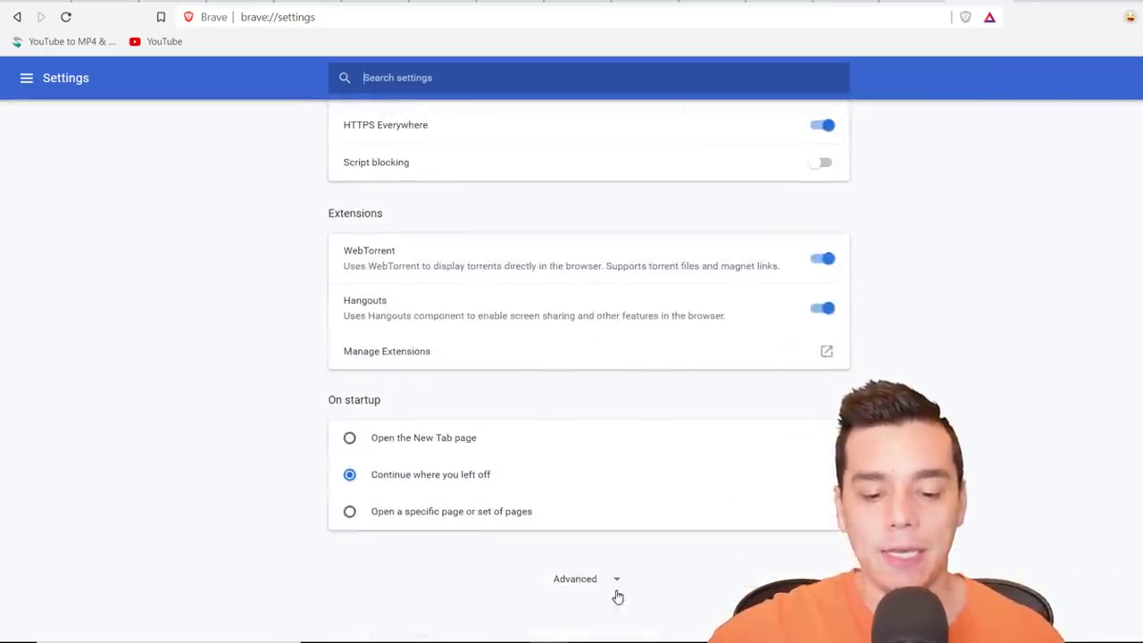
left_click(612, 588)
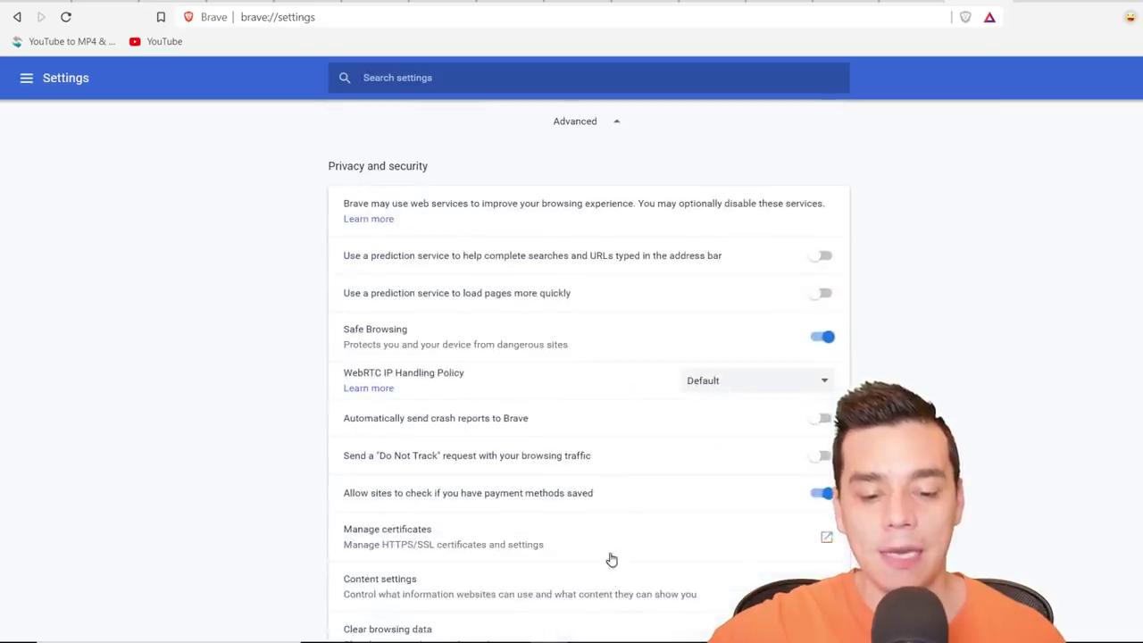
scroll(411, 313, "down", 3)
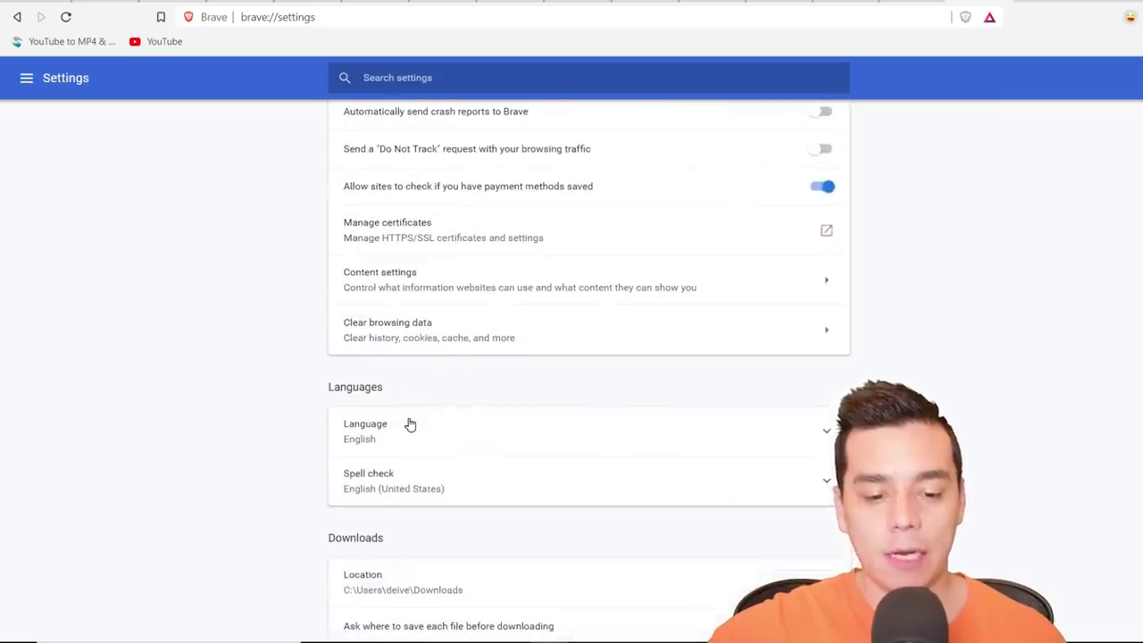
left_click(807, 437)
scroll(492, 515, "down", 1)
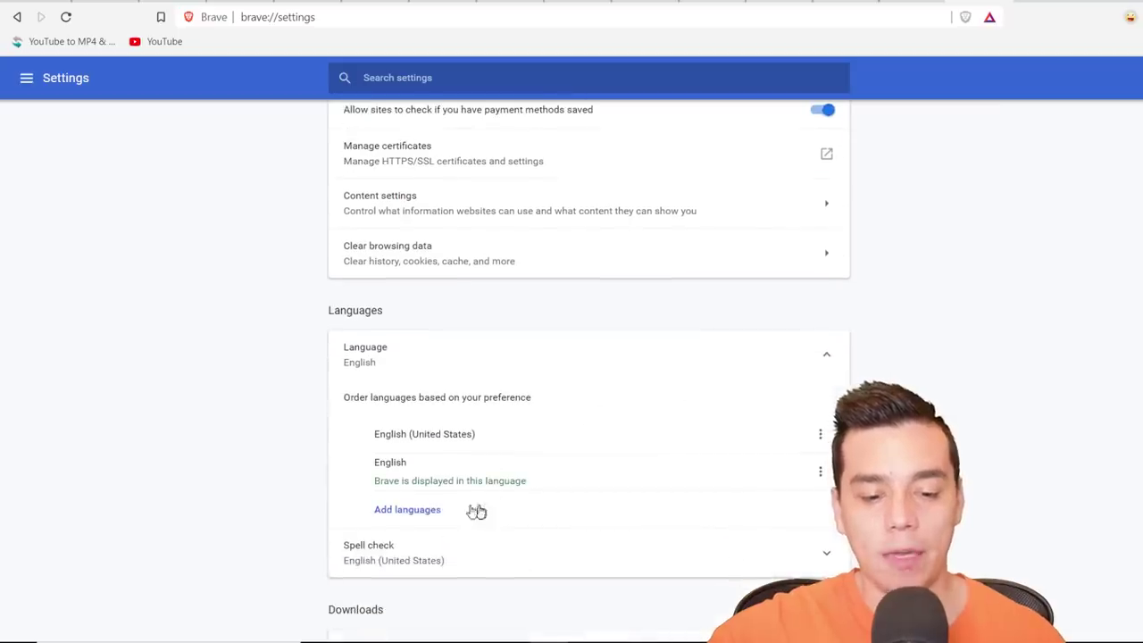
Step: Find Spanish - español among the available languages and add it to the preferred languages
left_click(420, 511)
type("spa")
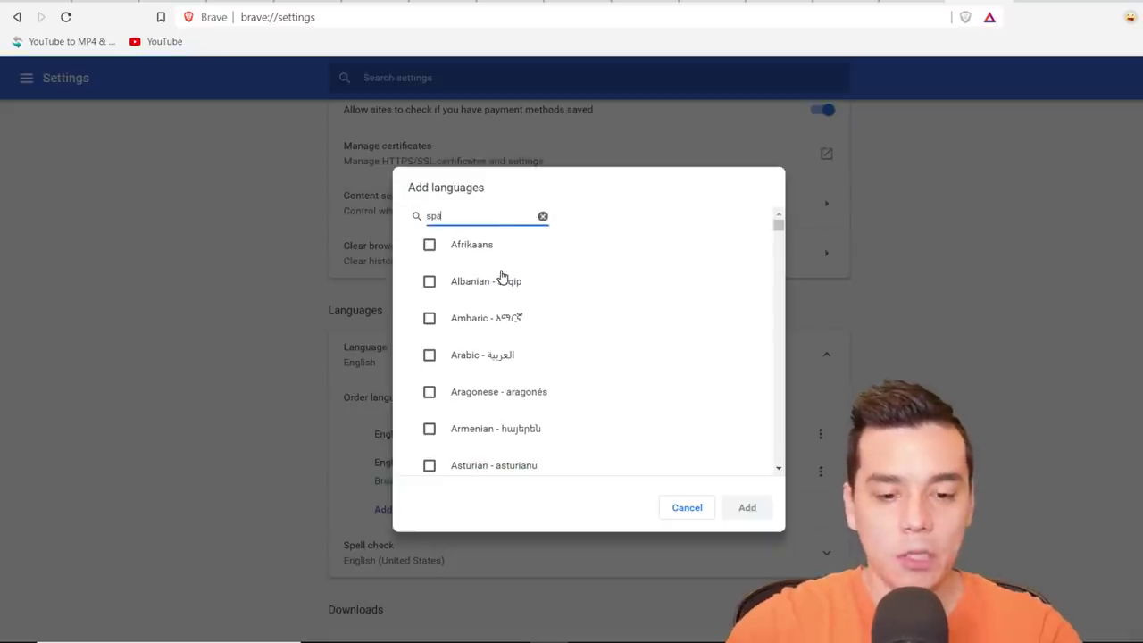
left_click(526, 244)
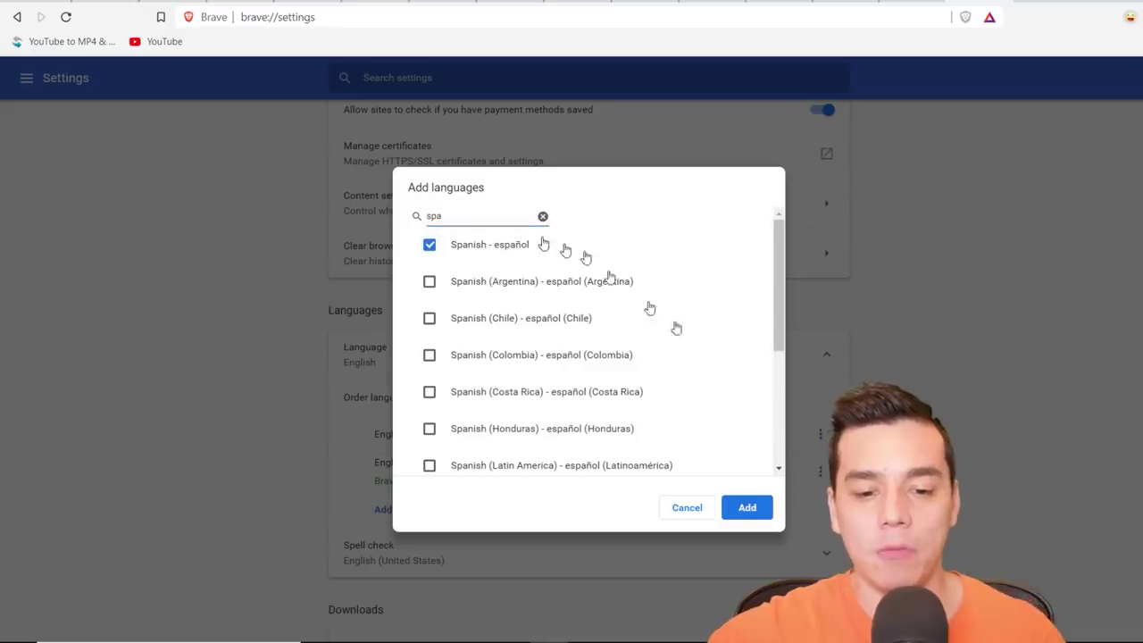
left_click(748, 508)
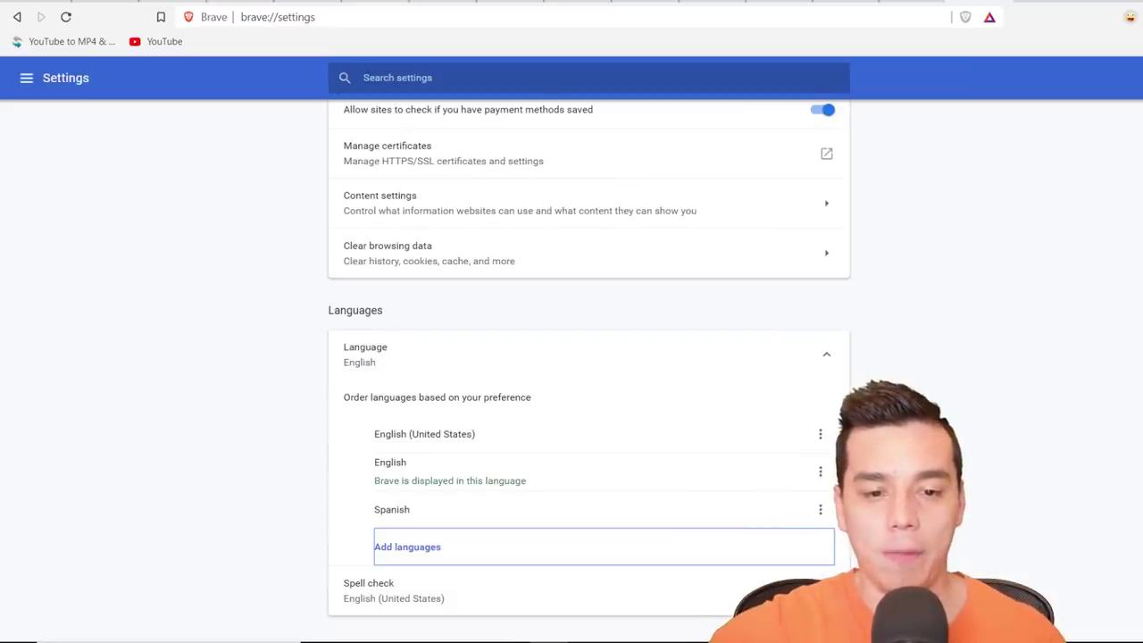
Step: Set Brave to be displayed in Spanish and relaunch the browser
left_click(485, 518)
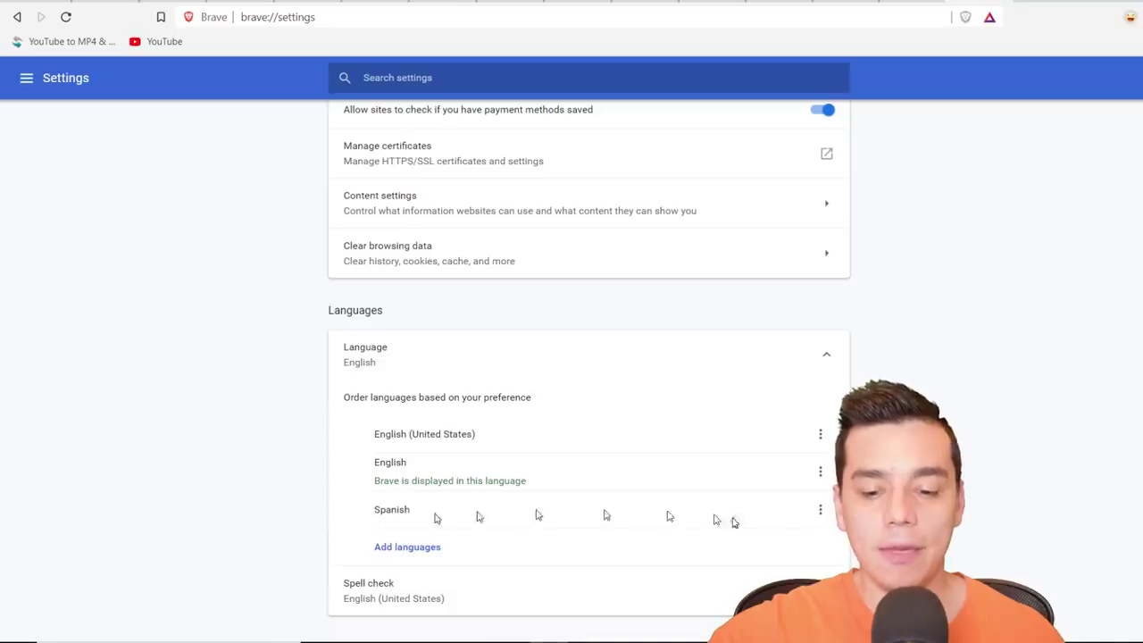
left_click(820, 511)
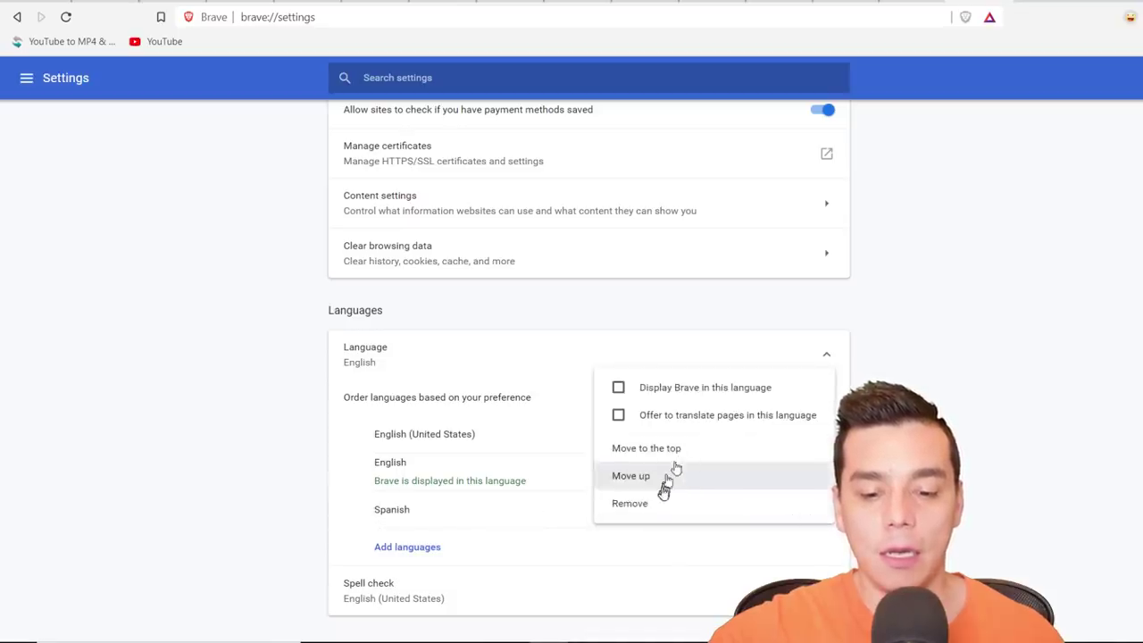
left_click(700, 390)
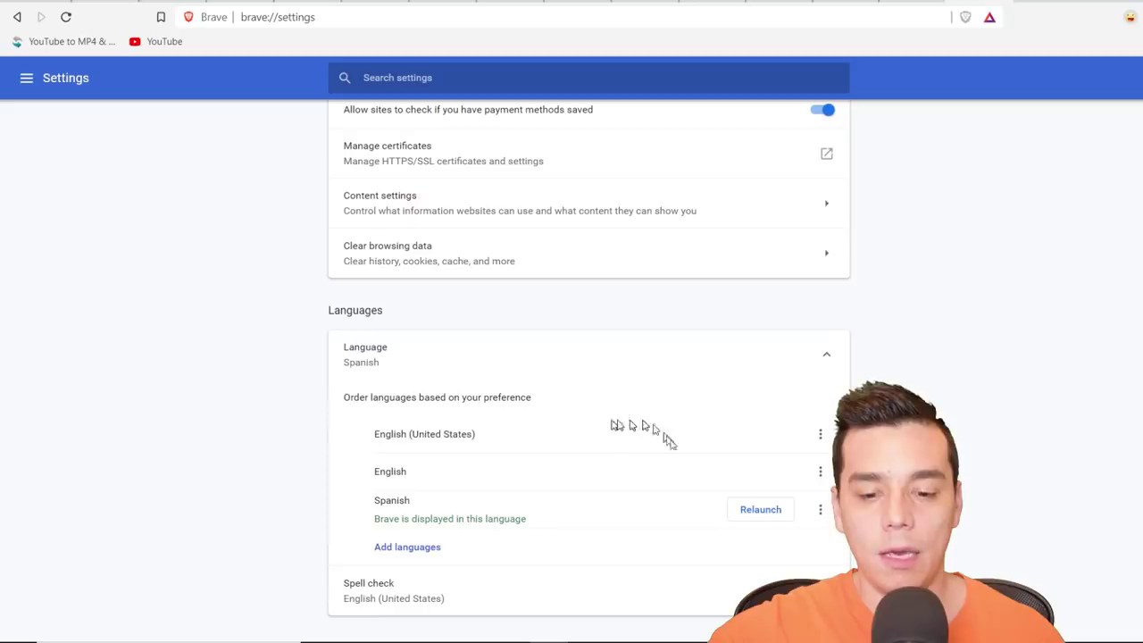
left_click(773, 510)
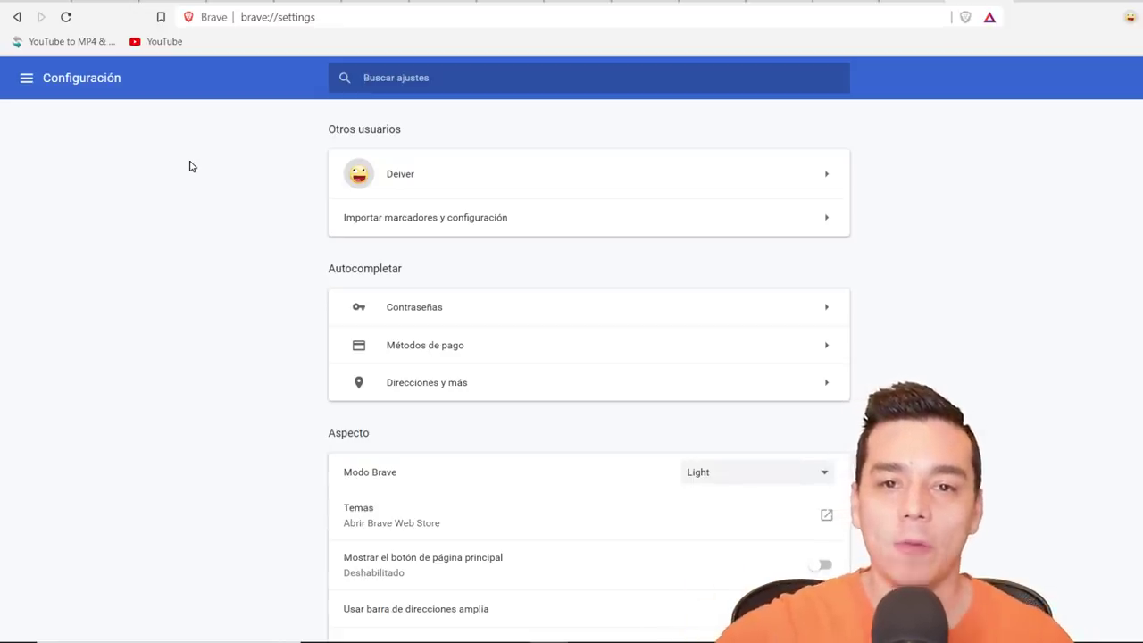
Step: Look over the search engine, default browser and Brave Sync sections of the settings
scroll(469, 455, "down", 7)
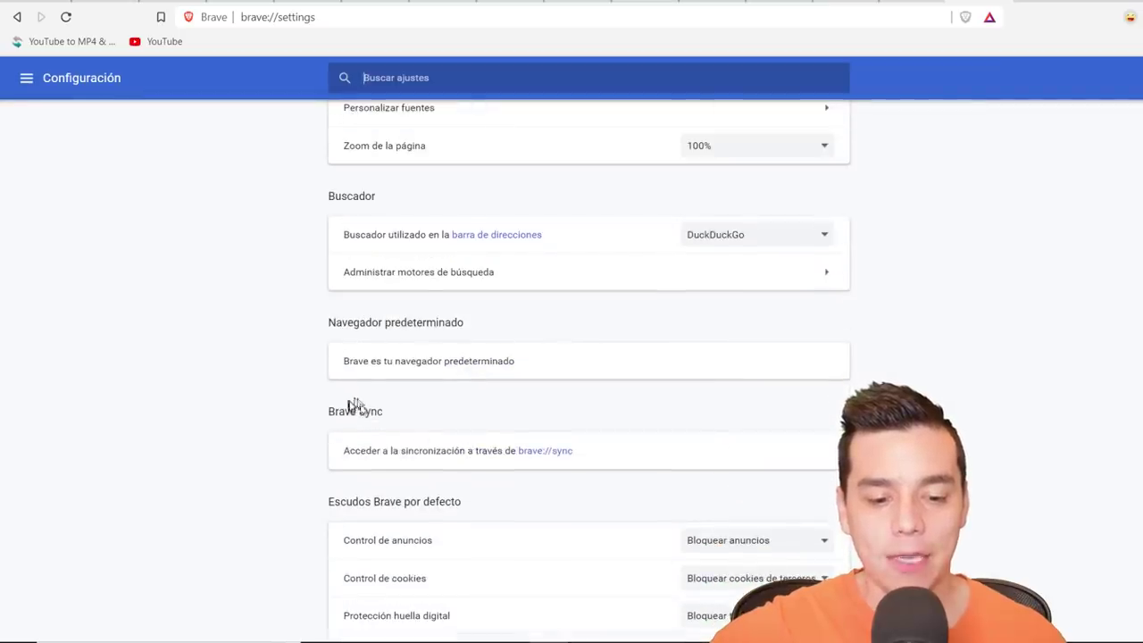
scroll(344, 393, "down", 1)
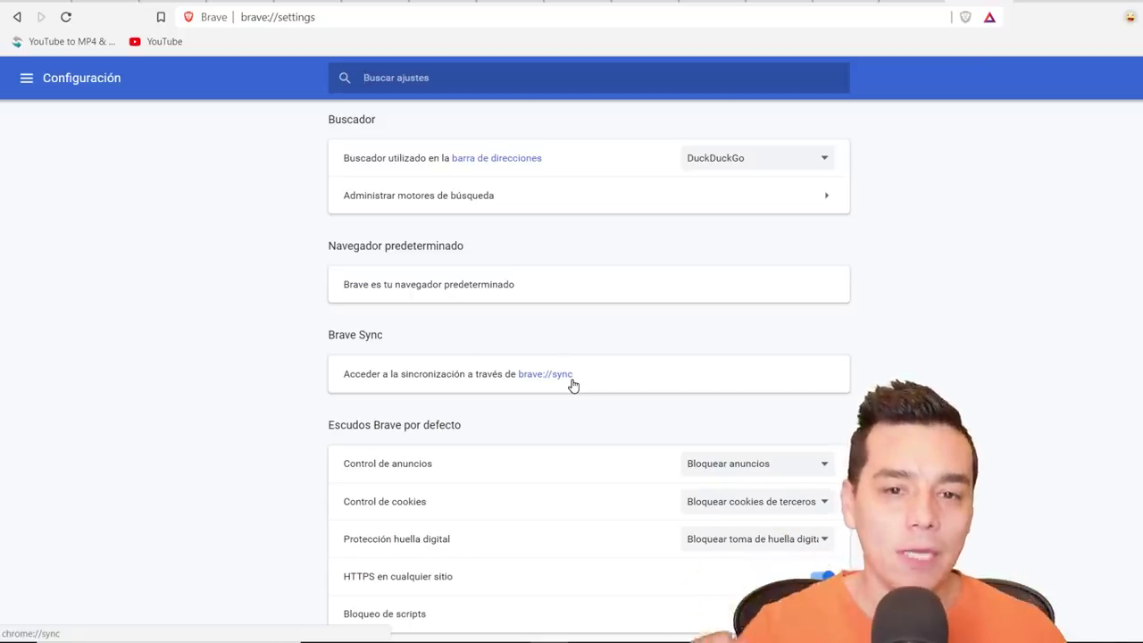
scroll(706, 438, "up", 8)
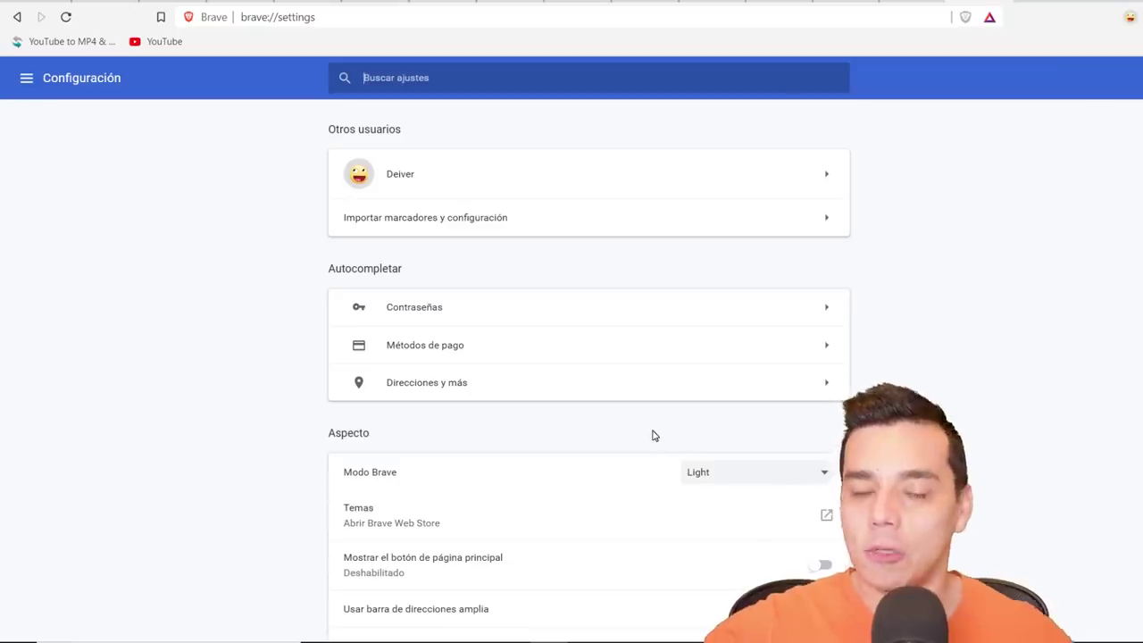
Step: Check the profile's avatar options and the source browsers offered for importing bookmarks and settings, without importing anything
left_click(461, 186)
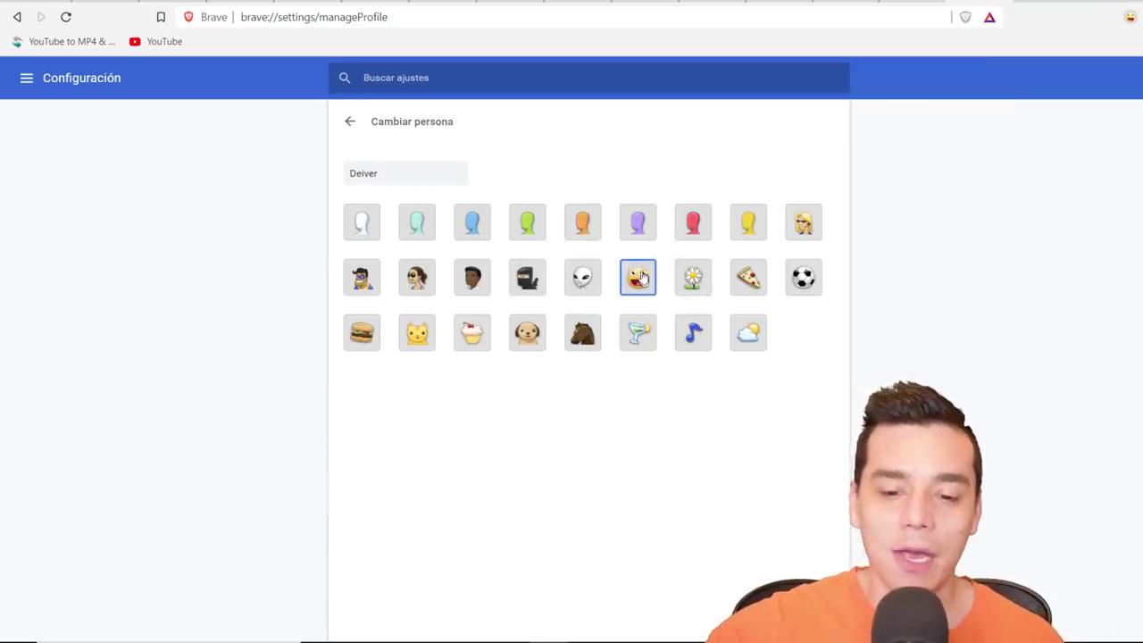
left_click(352, 123)
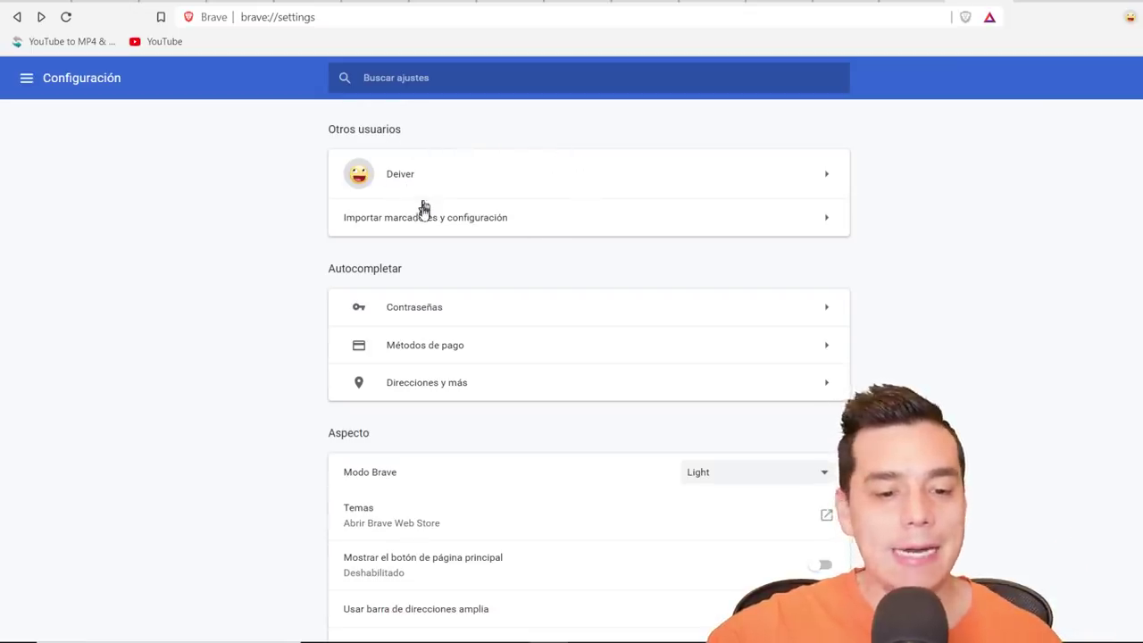
left_click(527, 226)
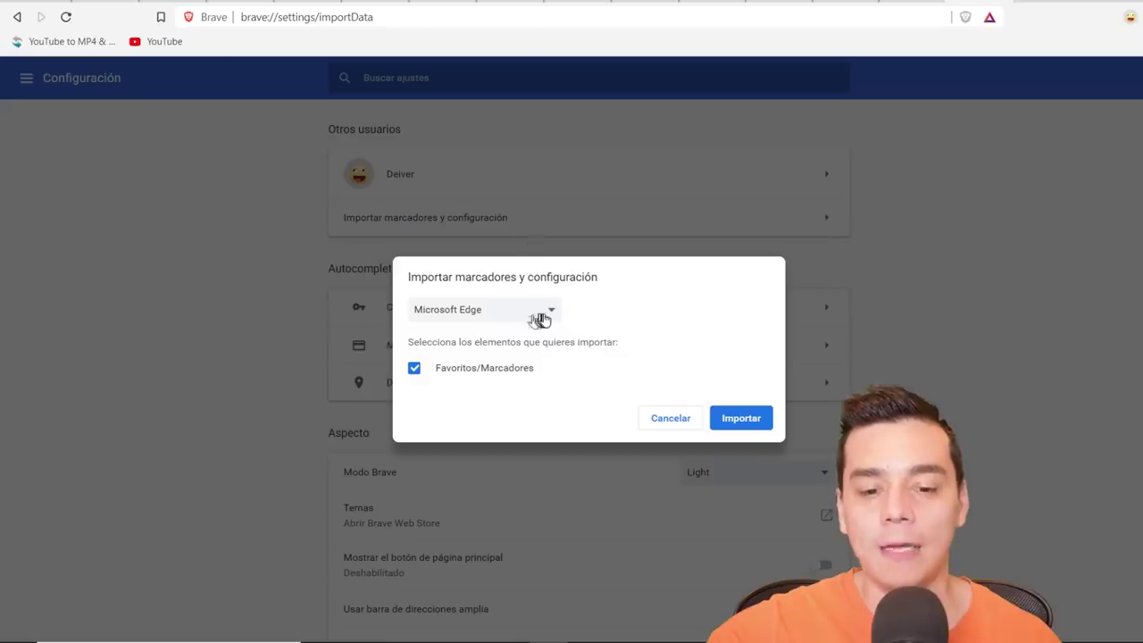
left_click(551, 313)
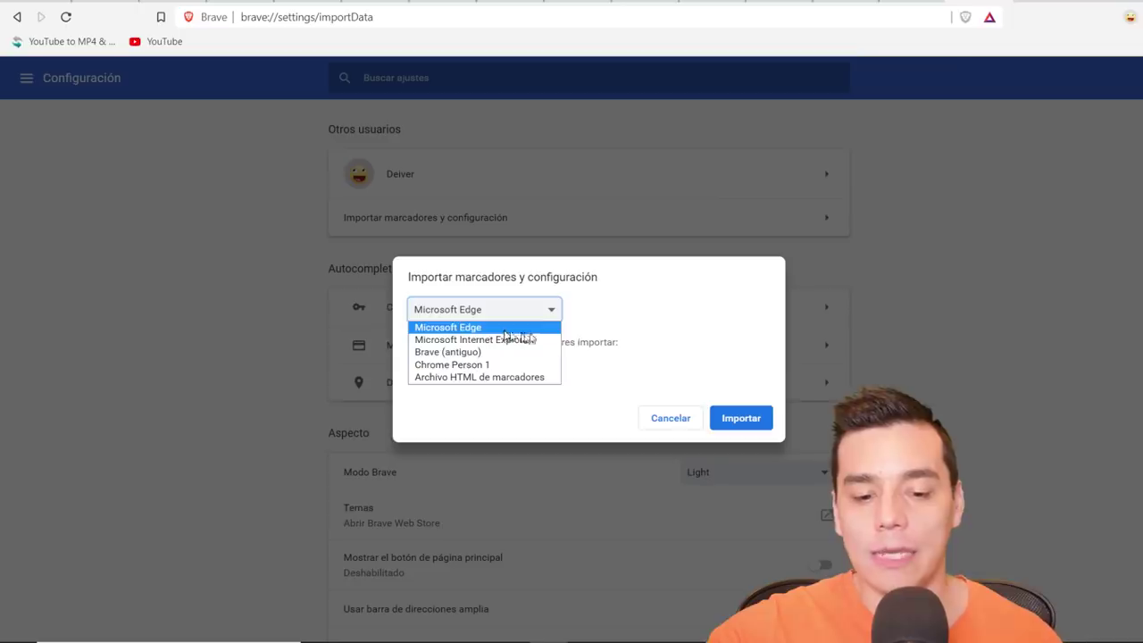
left_click(706, 336)
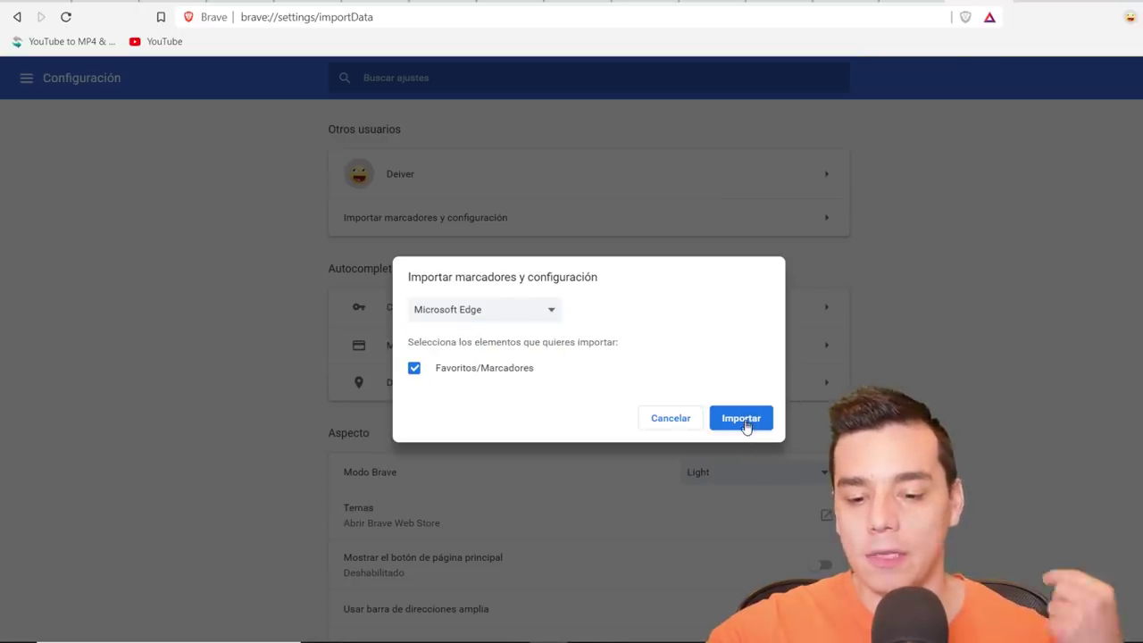
left_click(688, 425)
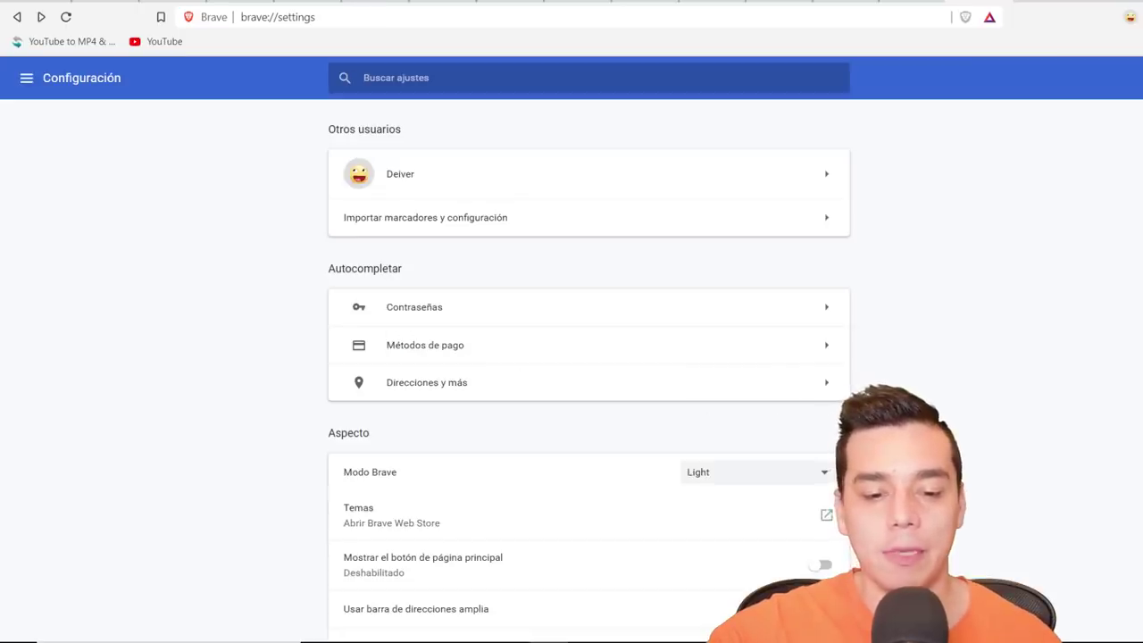
Step: Look over the Autocompletar and Aspecto sections of the settings, down to the Buscador section
scroll(815, 405, "down", 1)
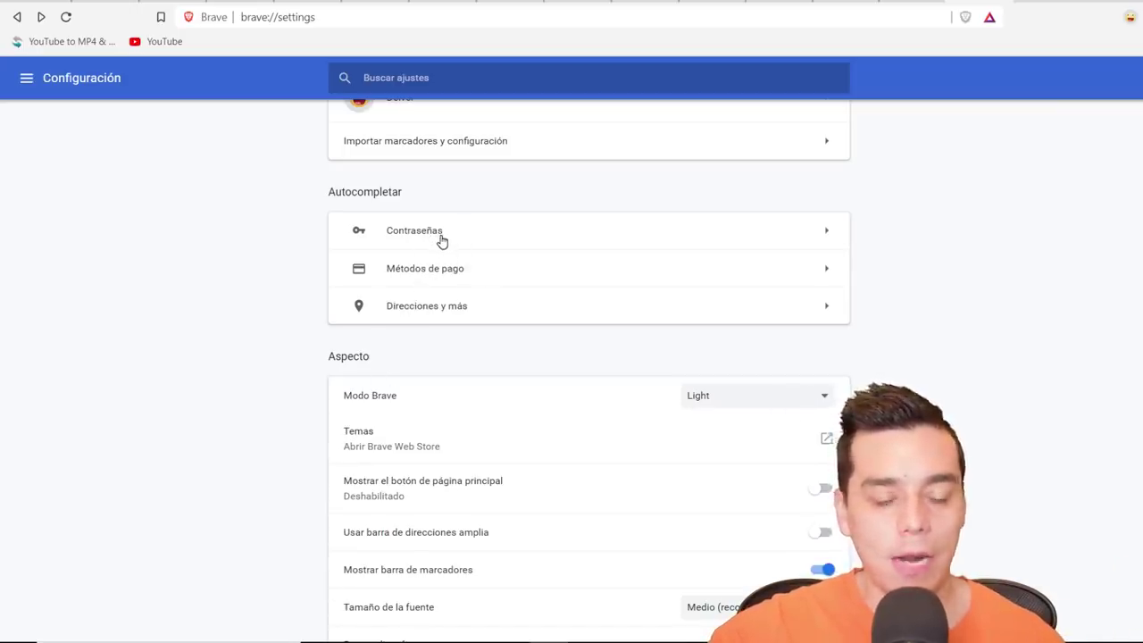
scroll(436, 246, "down", 1)
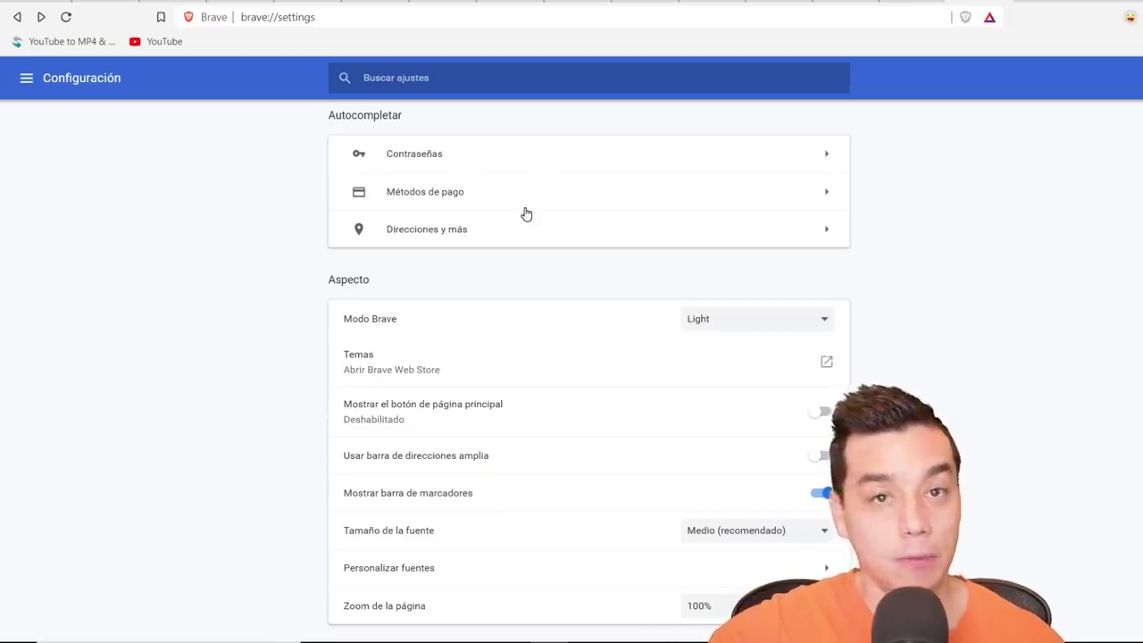
scroll(526, 214, "down", 1)
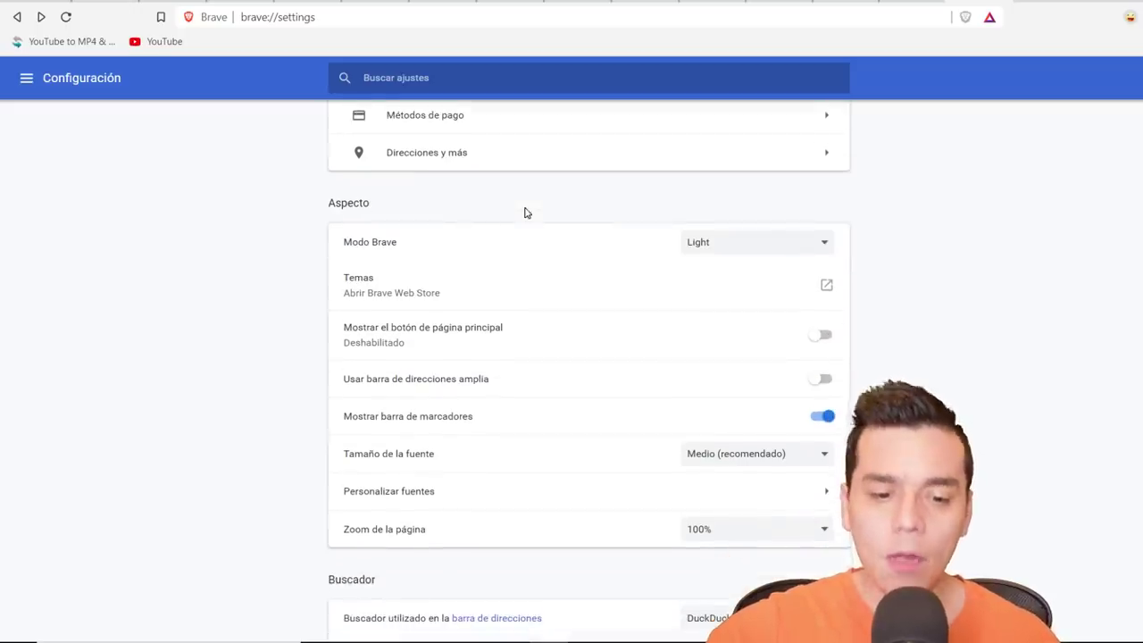
scroll(434, 268, "down", 1)
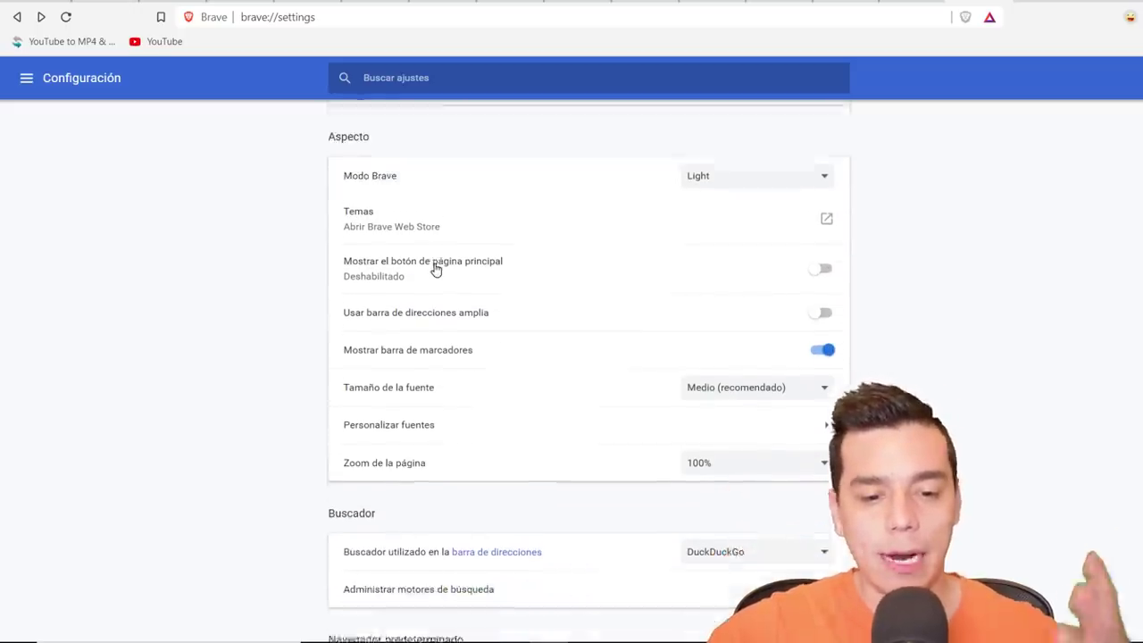
scroll(429, 276, "up", 1)
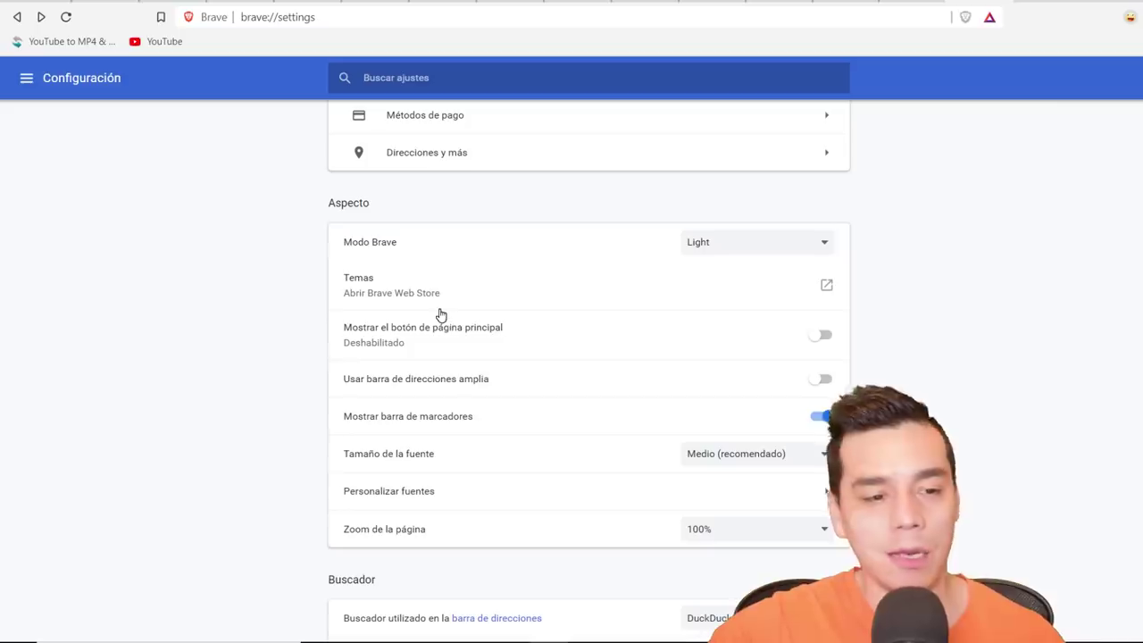
scroll(439, 319, "down", 2)
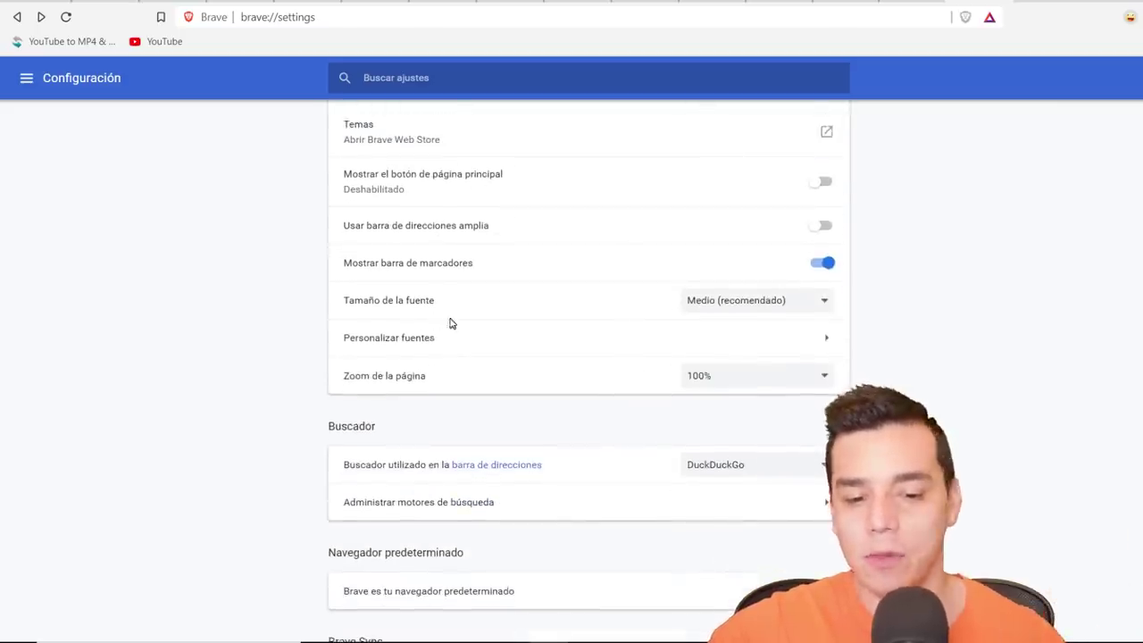
scroll(438, 332, "down", 1)
scroll(444, 333, "down", 2)
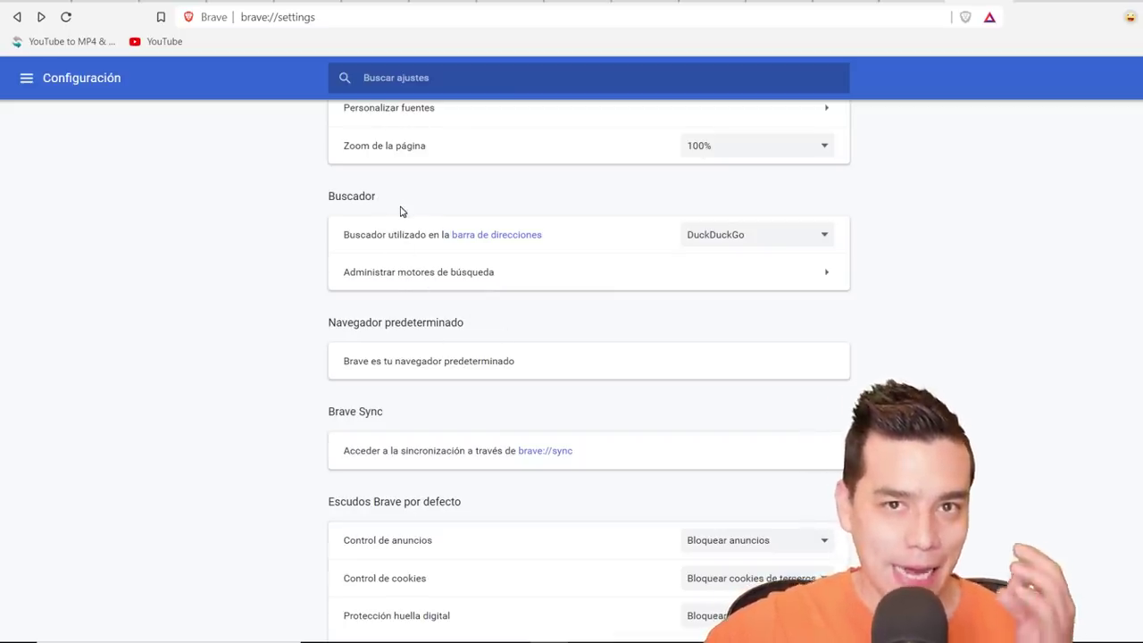
Step: Try Google as the address bar's search engine, then restore DuckDuckGo
left_click(823, 236)
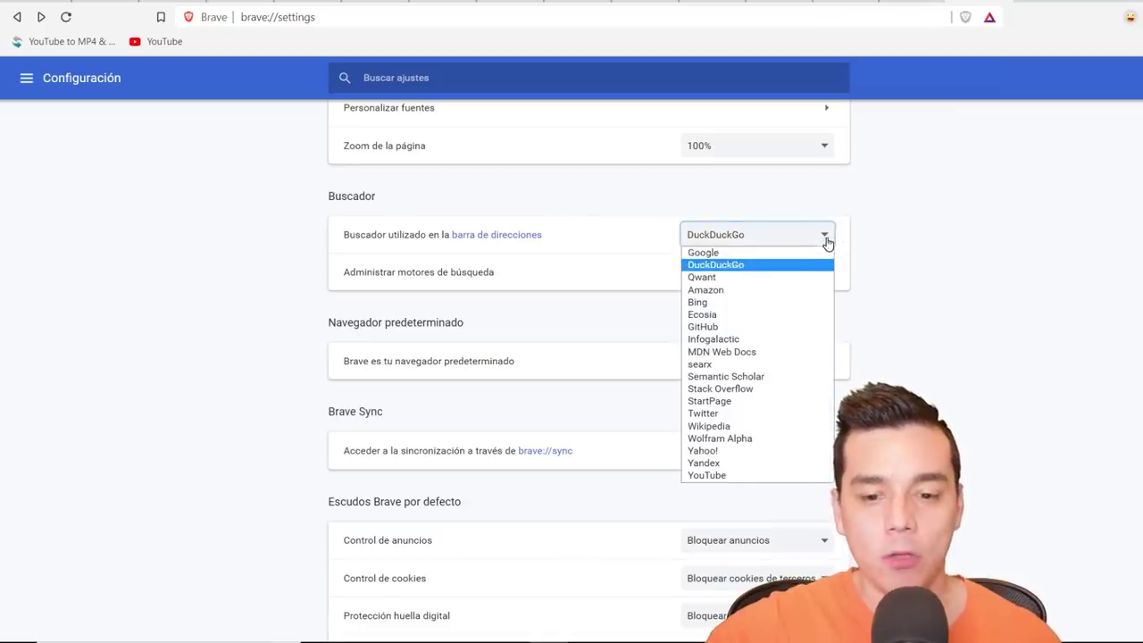
left_click(714, 254)
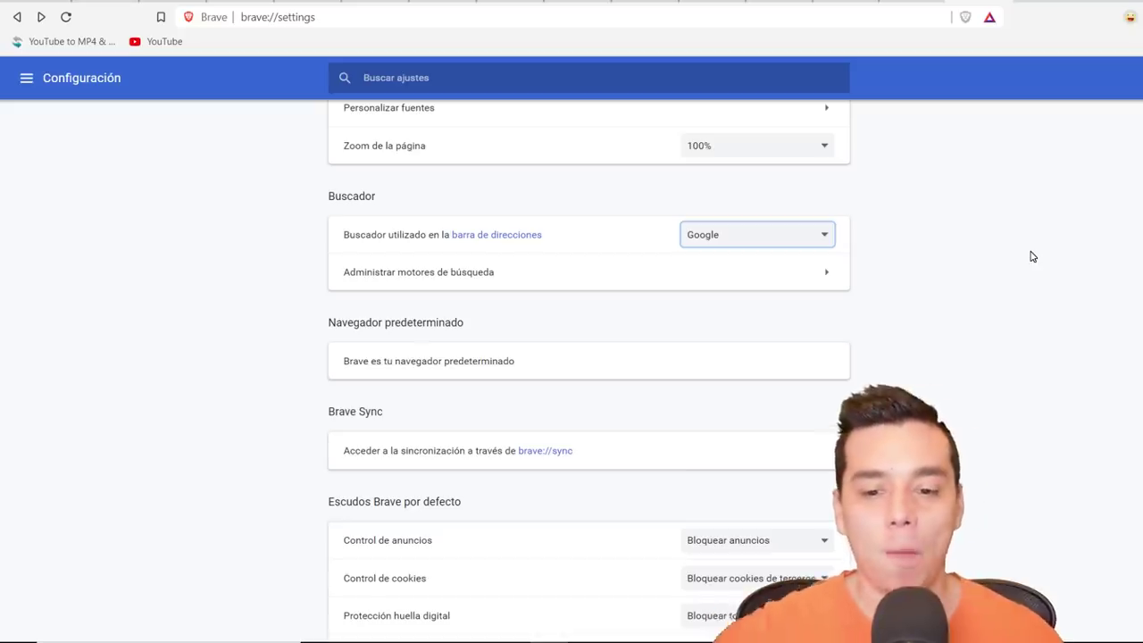
left_click(826, 243)
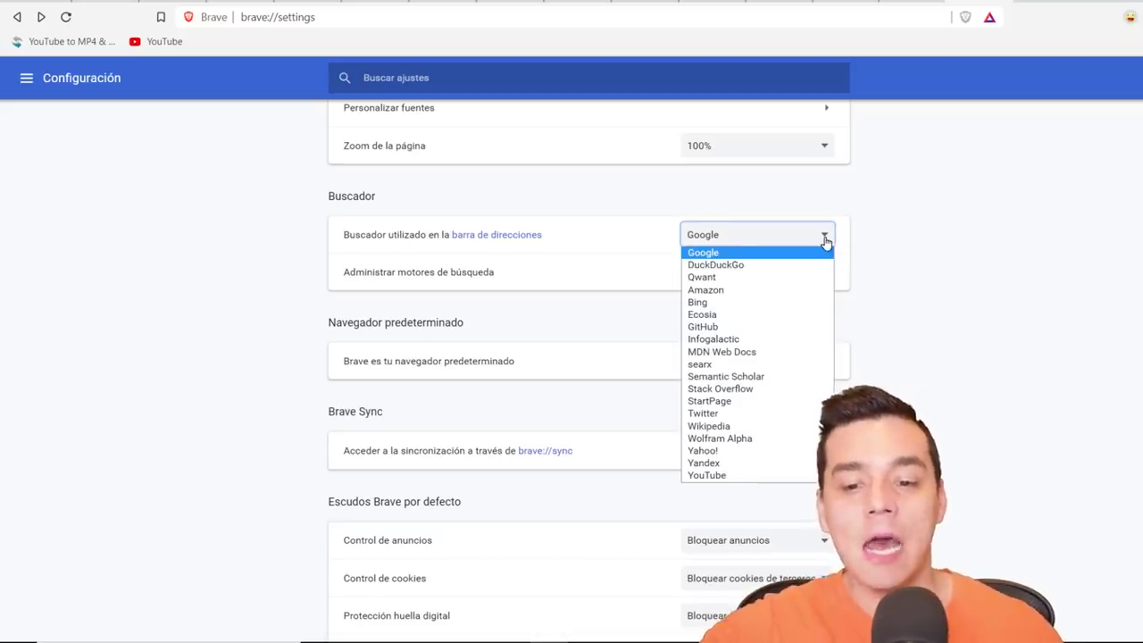
left_click(750, 267)
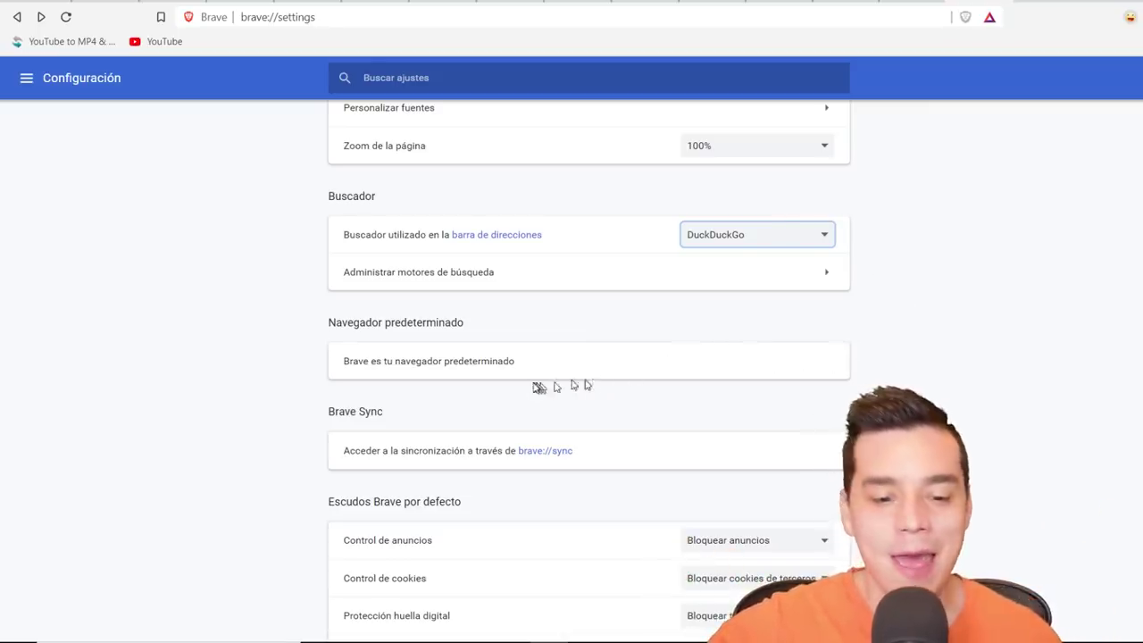
Step: Review the default Brave Shields settings and check the ad control options without changing the selection
scroll(510, 382, "down", 1)
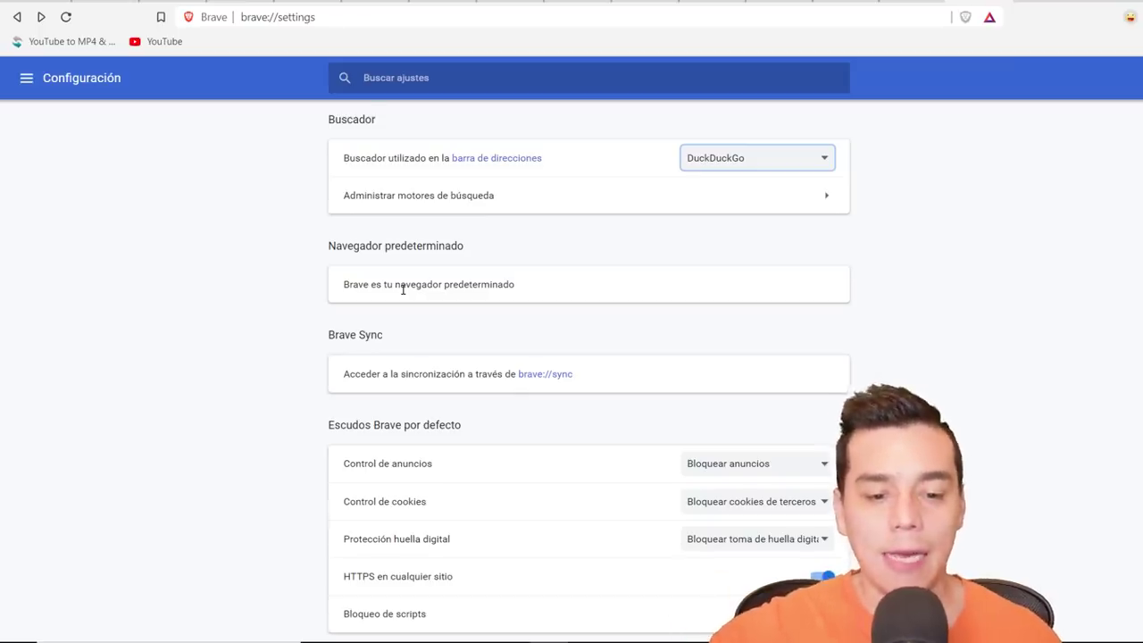
scroll(492, 371, "down", 2)
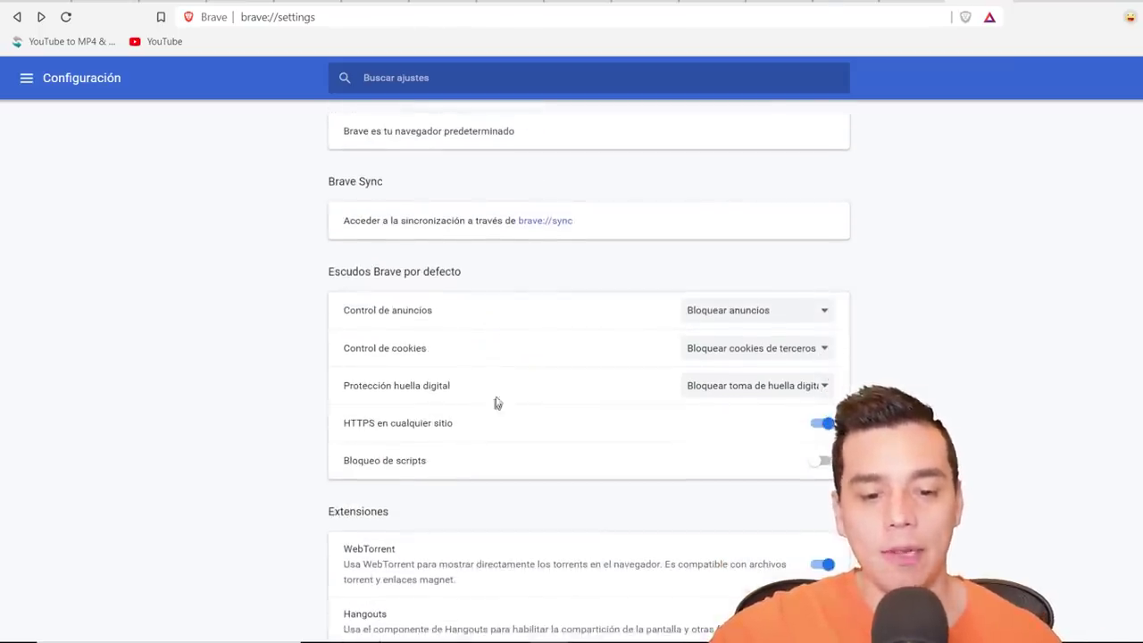
scroll(666, 344, "down", 1)
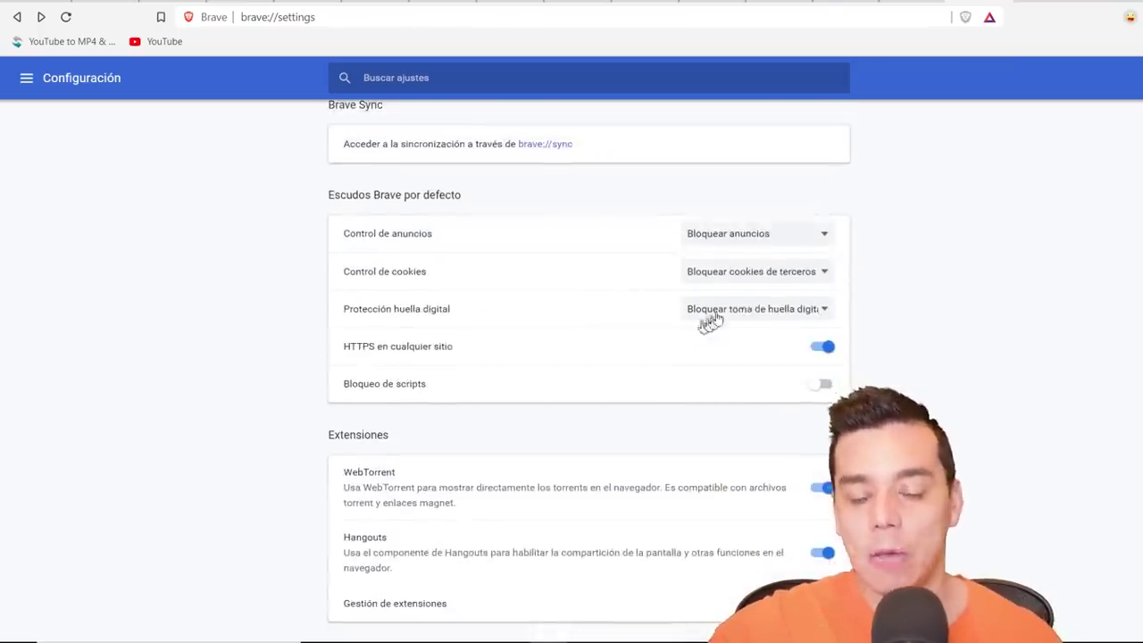
left_click(799, 235)
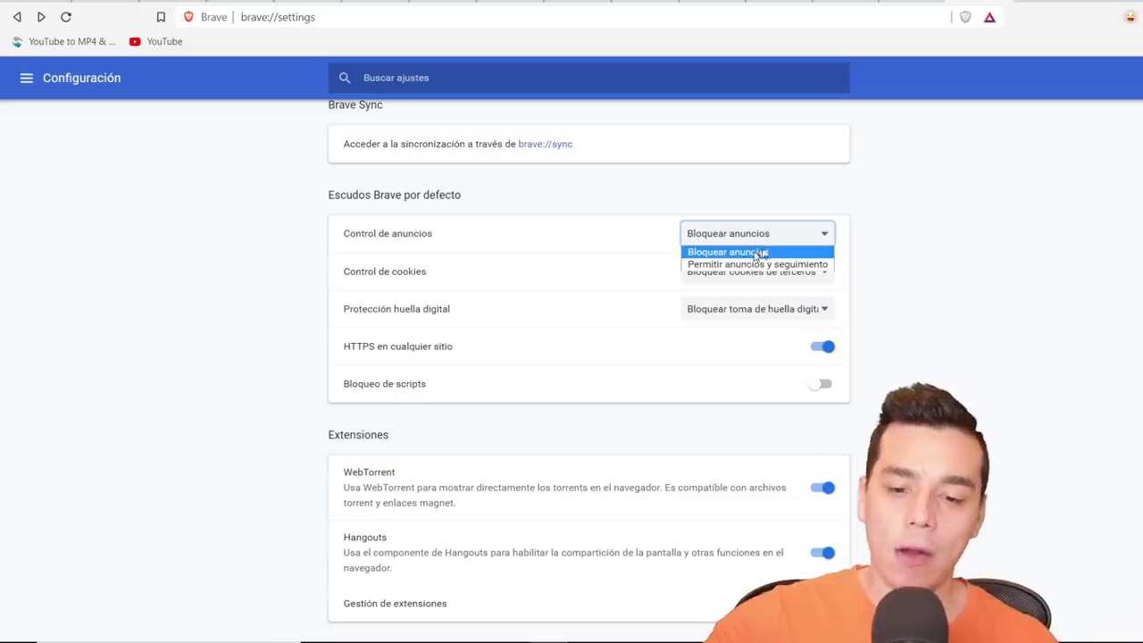
left_click(977, 225)
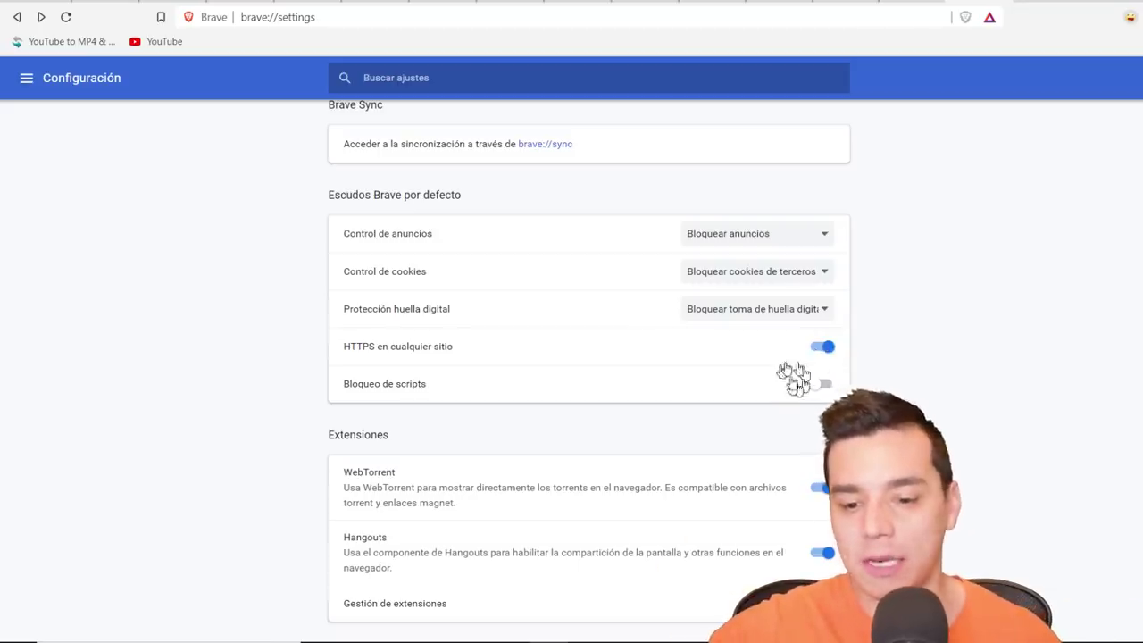
Step: Open the extension management page from the settings and go from there to the Brave Web Store
scroll(764, 421, "down", 2)
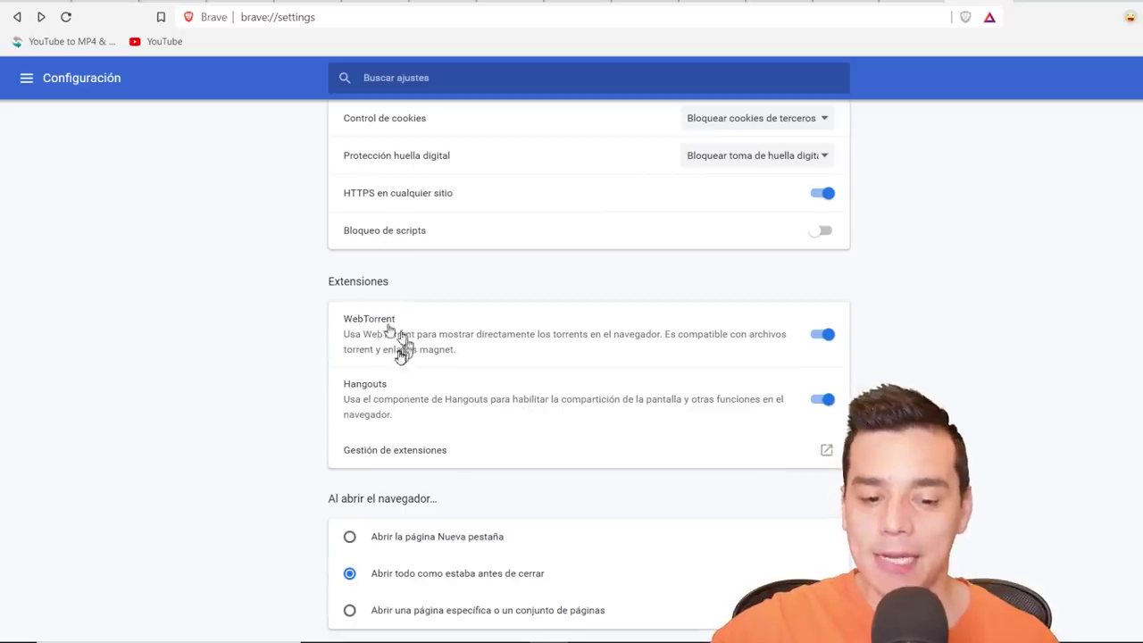
left_click(440, 451)
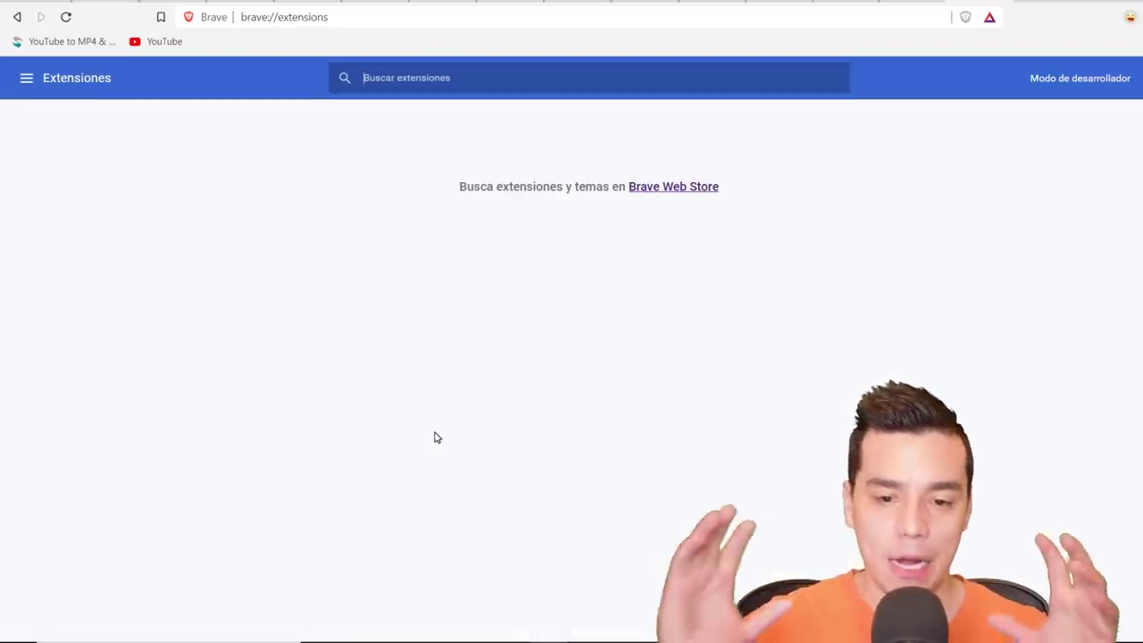
left_click(710, 190)
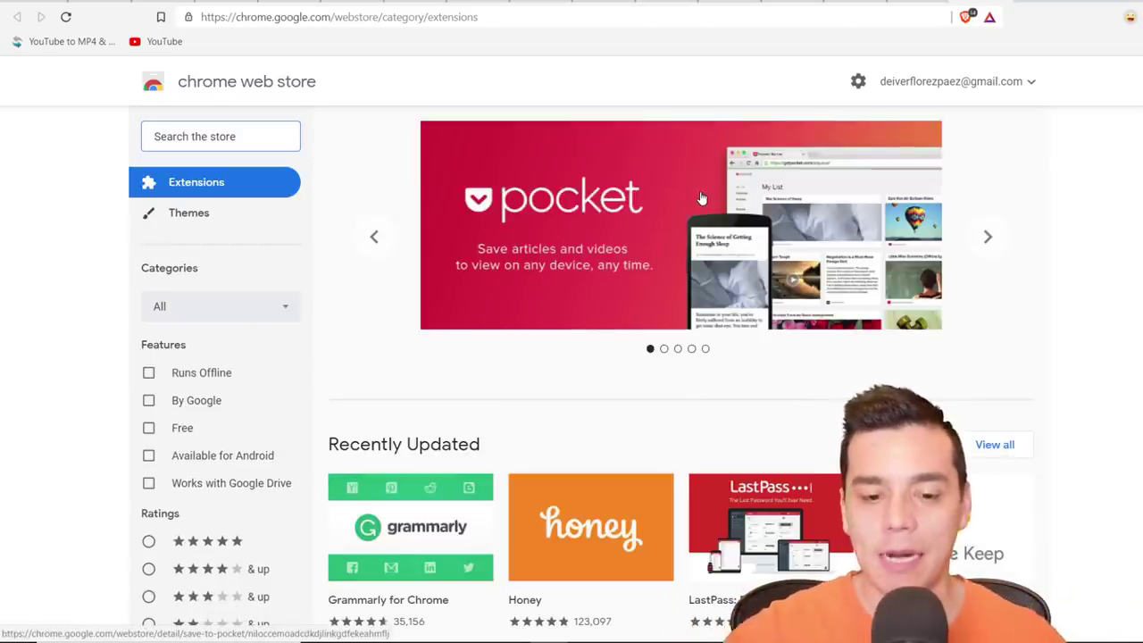
Step: Browse the Recently Updated and Editor's Picks extensions in the store
scroll(730, 258, "down", 2)
scroll(715, 262, "down", 2)
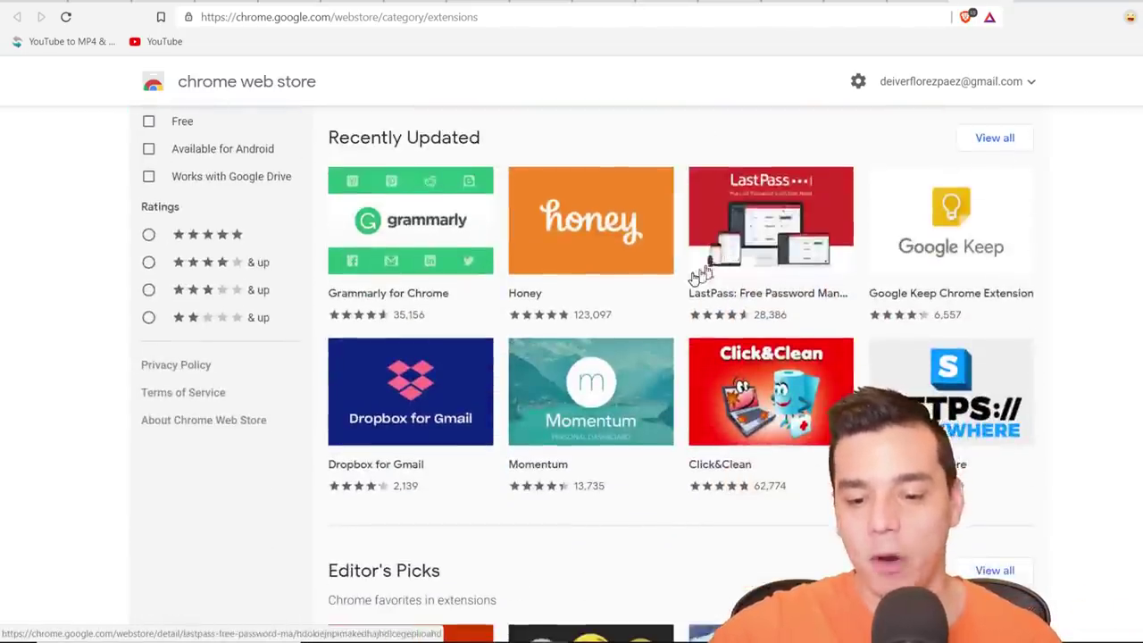
scroll(675, 332, "down", 2)
scroll(670, 343, "down", 3)
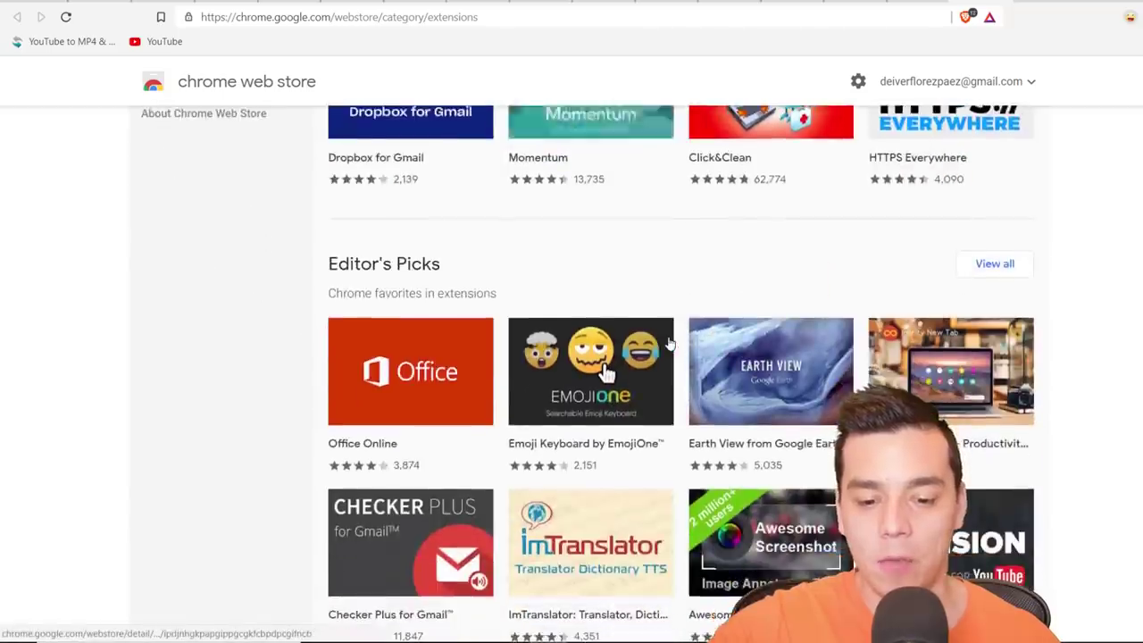
scroll(670, 340, "up", 8)
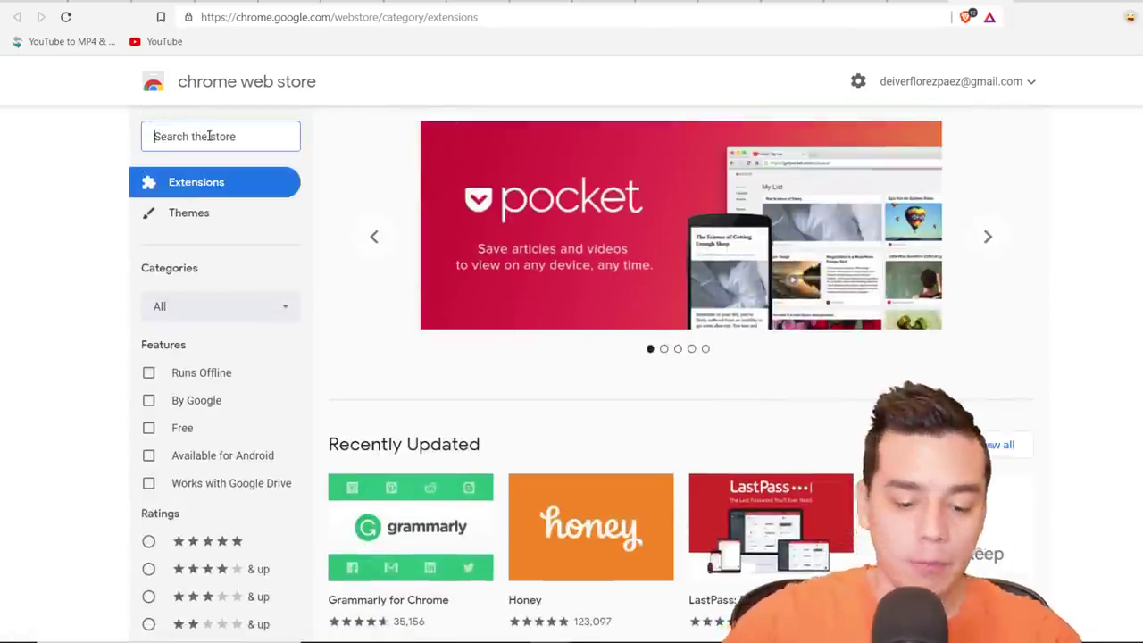
Step: Search the extension store for metamask and for ledger
type("metams")
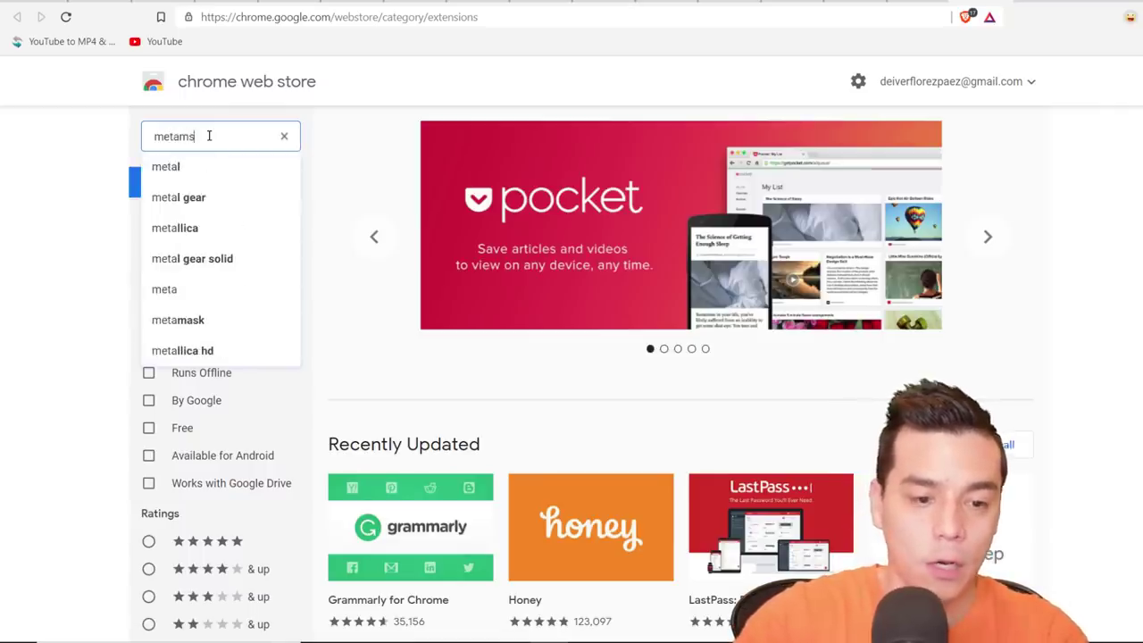
type("ask")
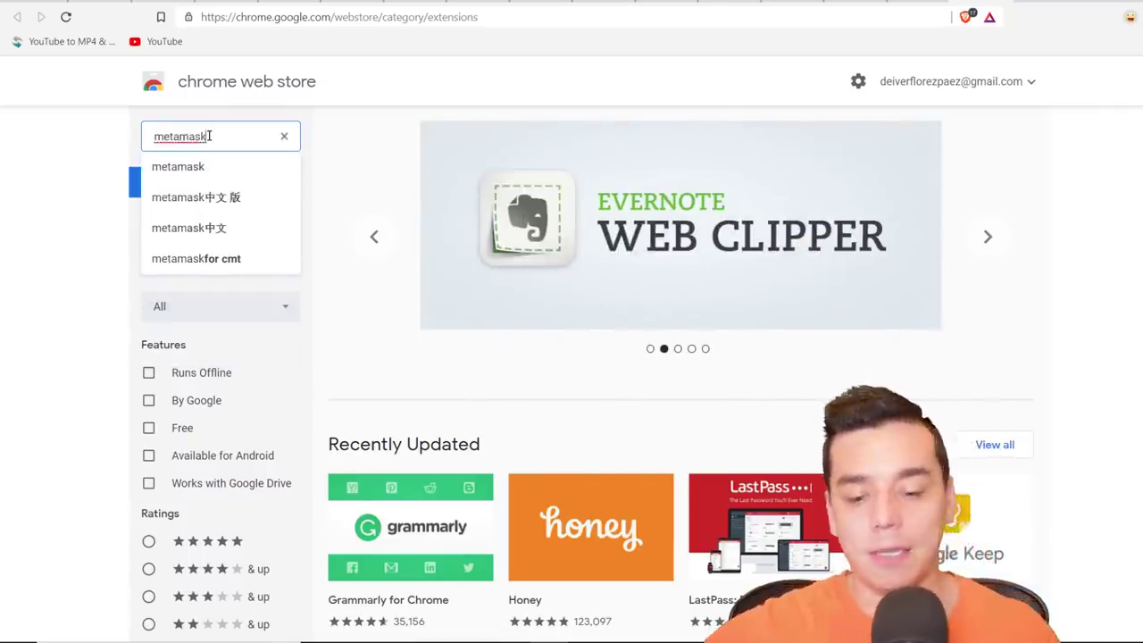
key("Return")
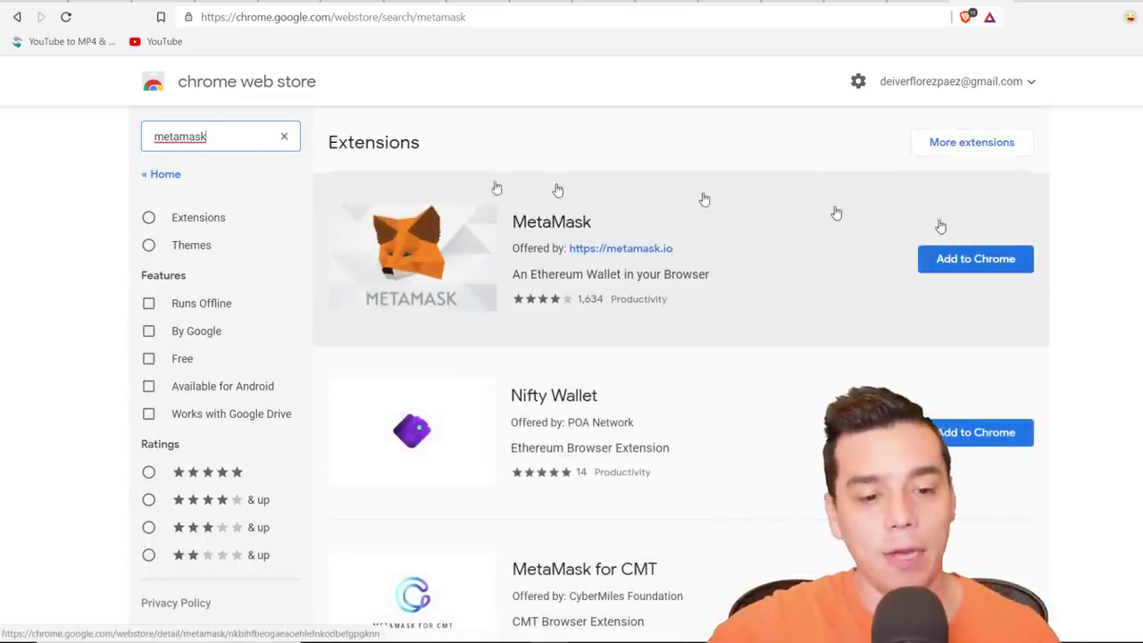
left_click_drag(216, 132, 3, 134)
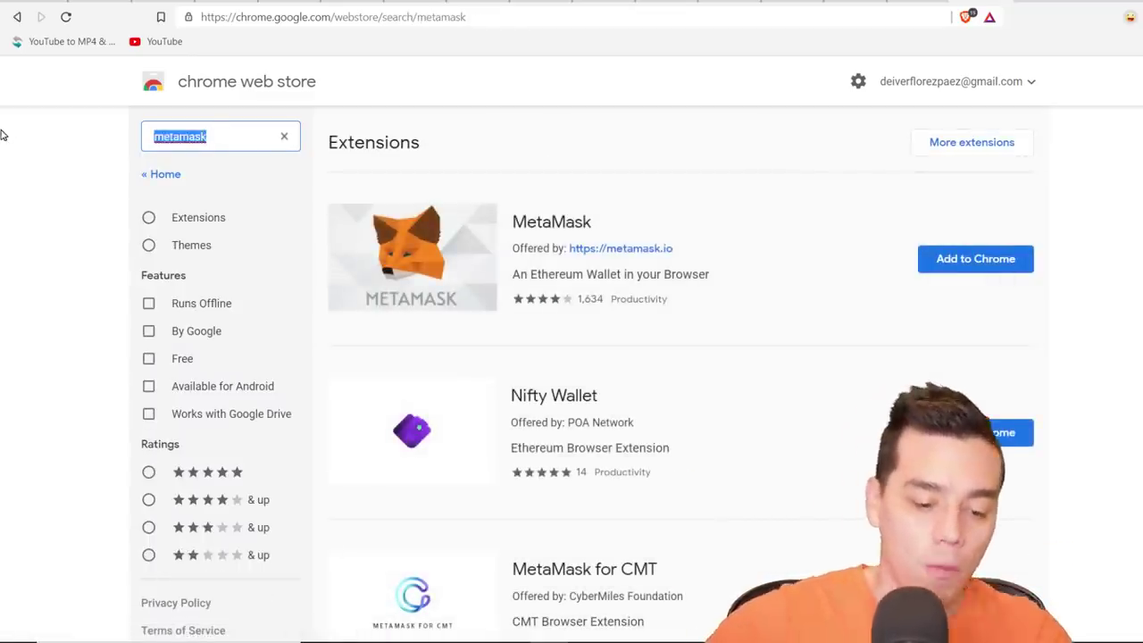
type("ledger")
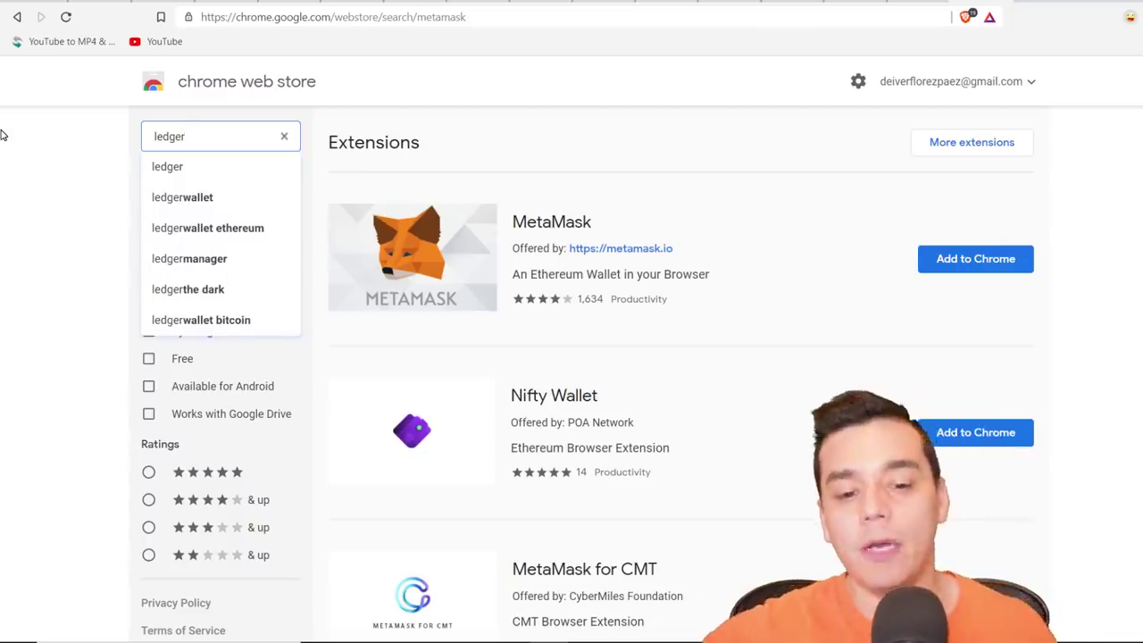
key("Return")
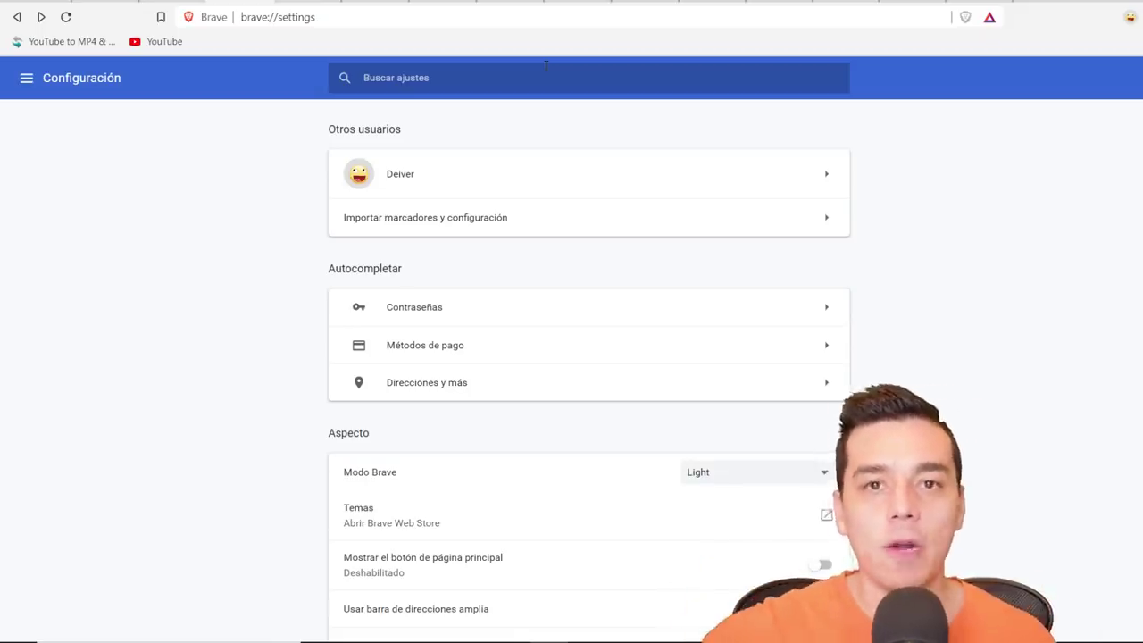
Step: Return to the settings and examine the startup options and the advanced privacy and security section
scroll(617, 253, "down", 15)
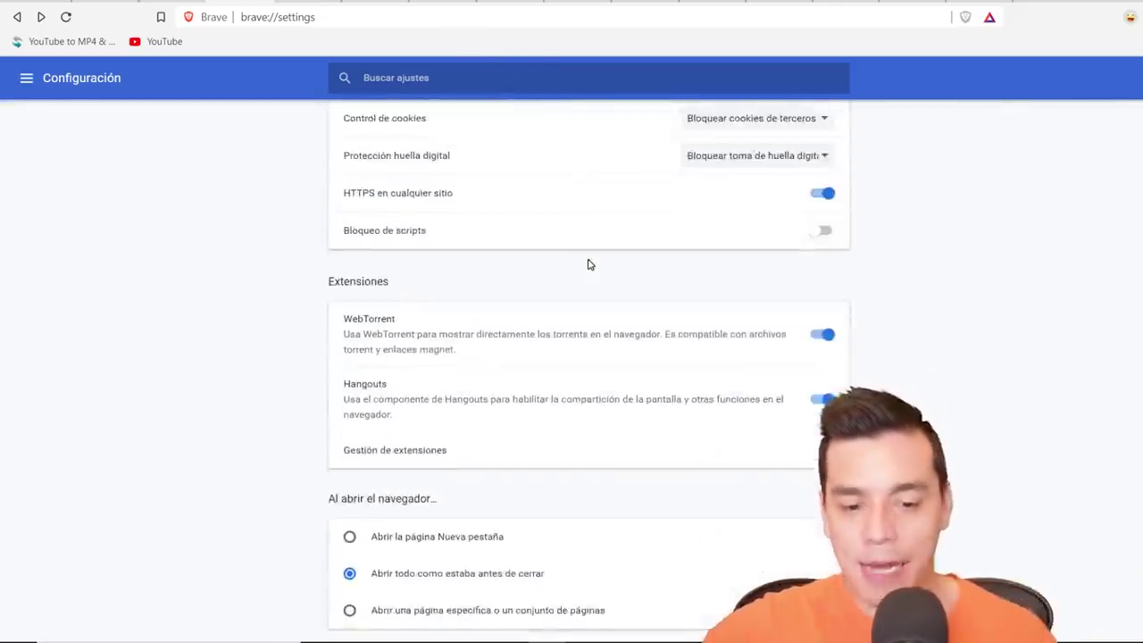
scroll(591, 270, "down", 4)
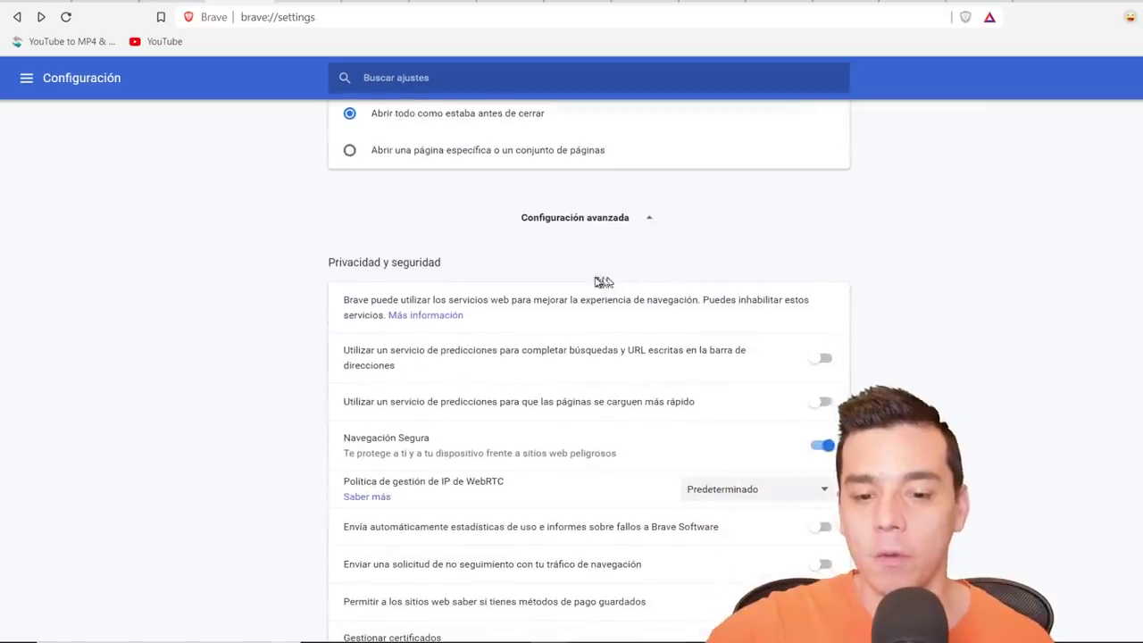
scroll(671, 433, "down", 1)
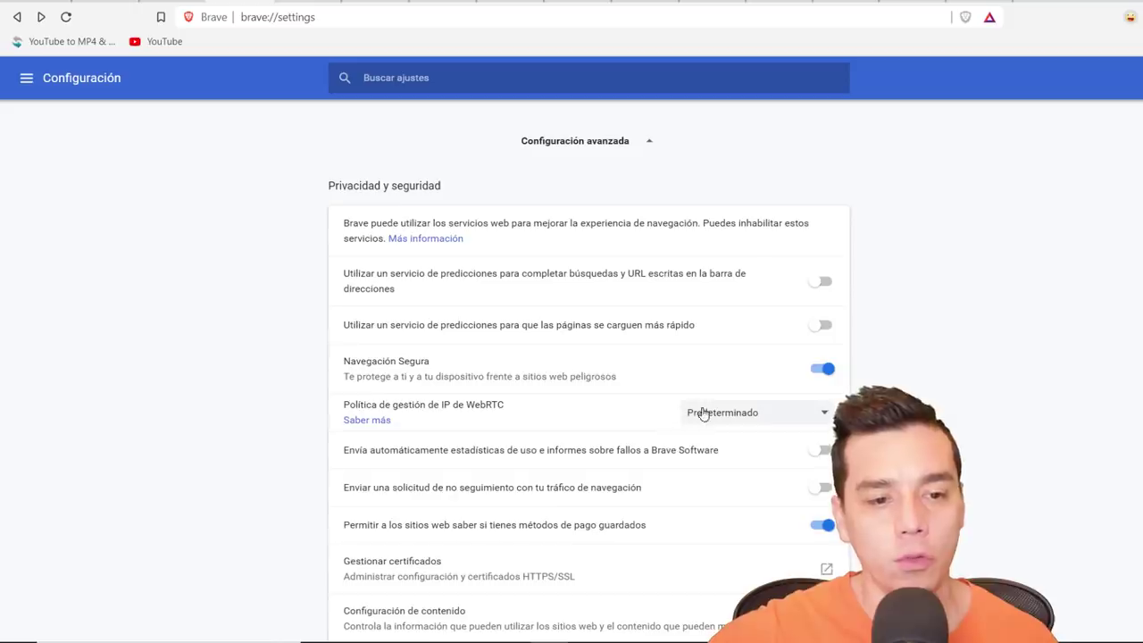
scroll(574, 388, "up", 6)
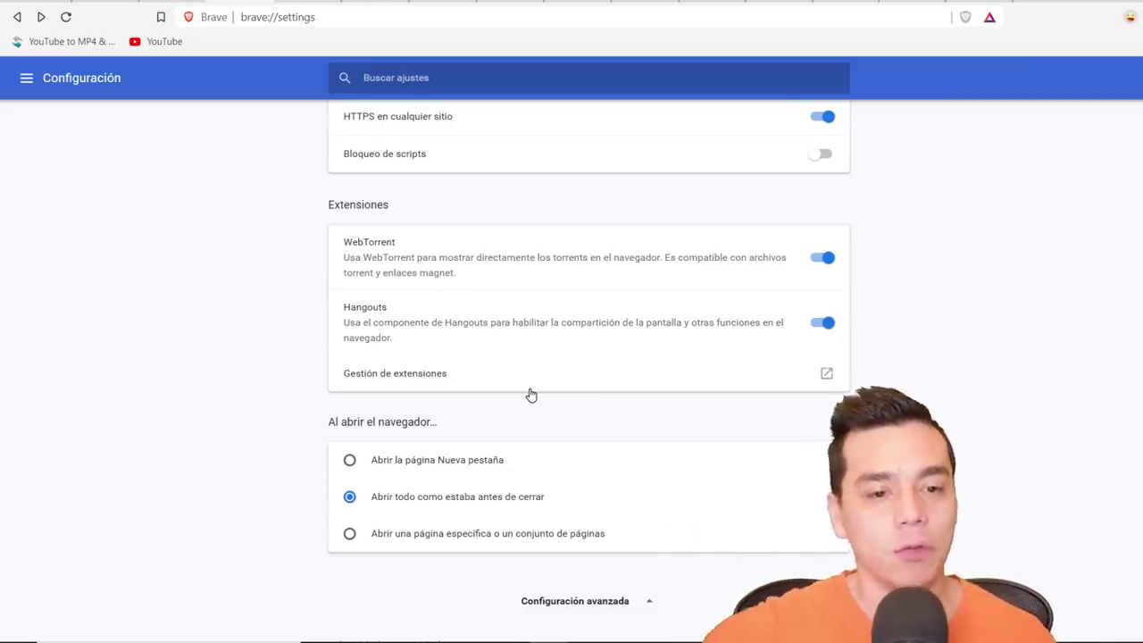
Step: Open a new tab and go to the CoinDesk website
left_click(286, 2)
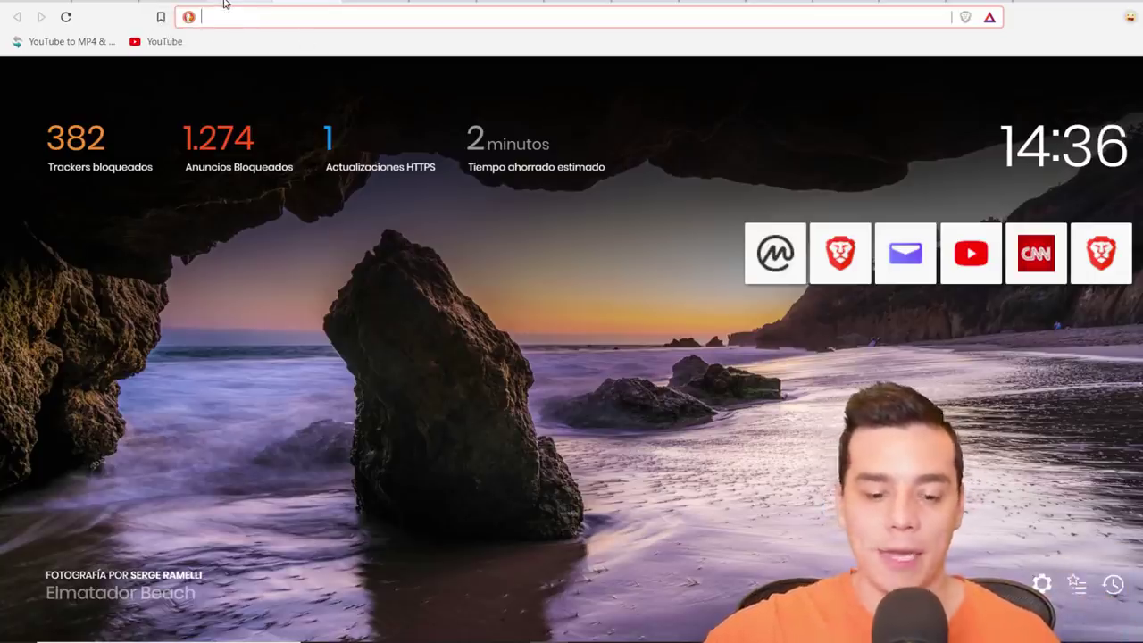
type("coin")
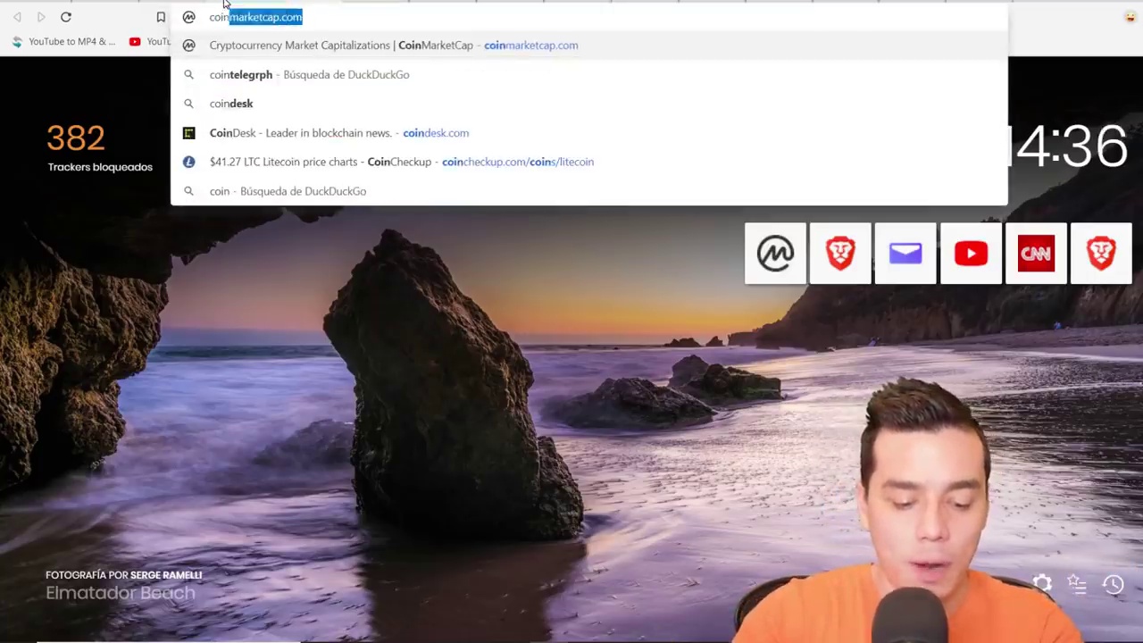
type("desk")
key("Return")
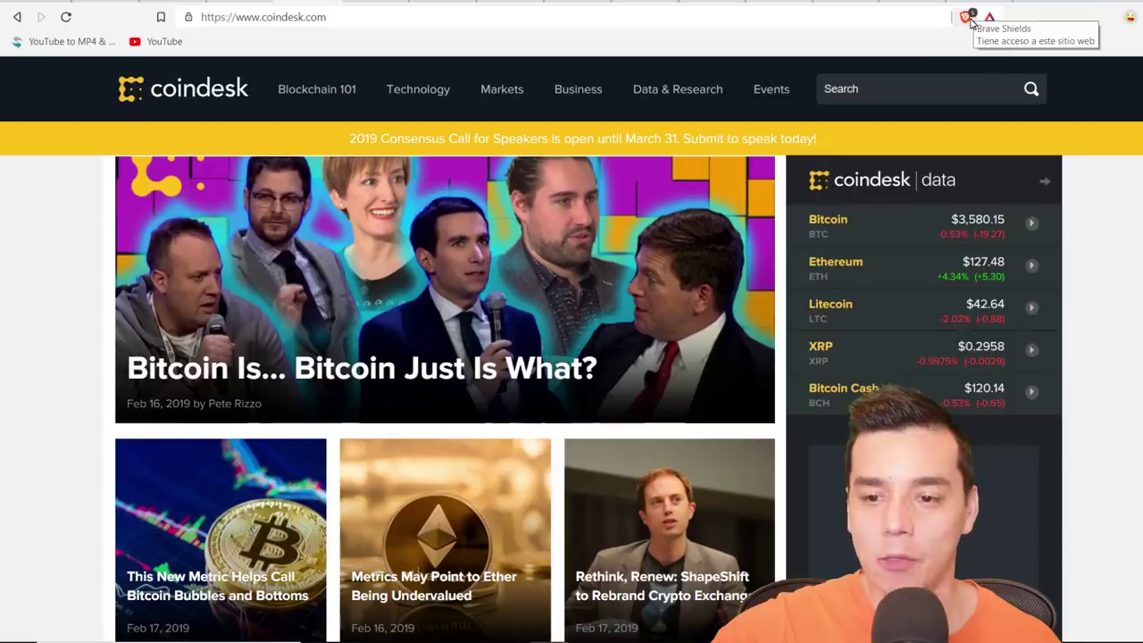
Step: Turn off Brave Shields for the CoinDesk site and look over its home page for ads
left_click(971, 19)
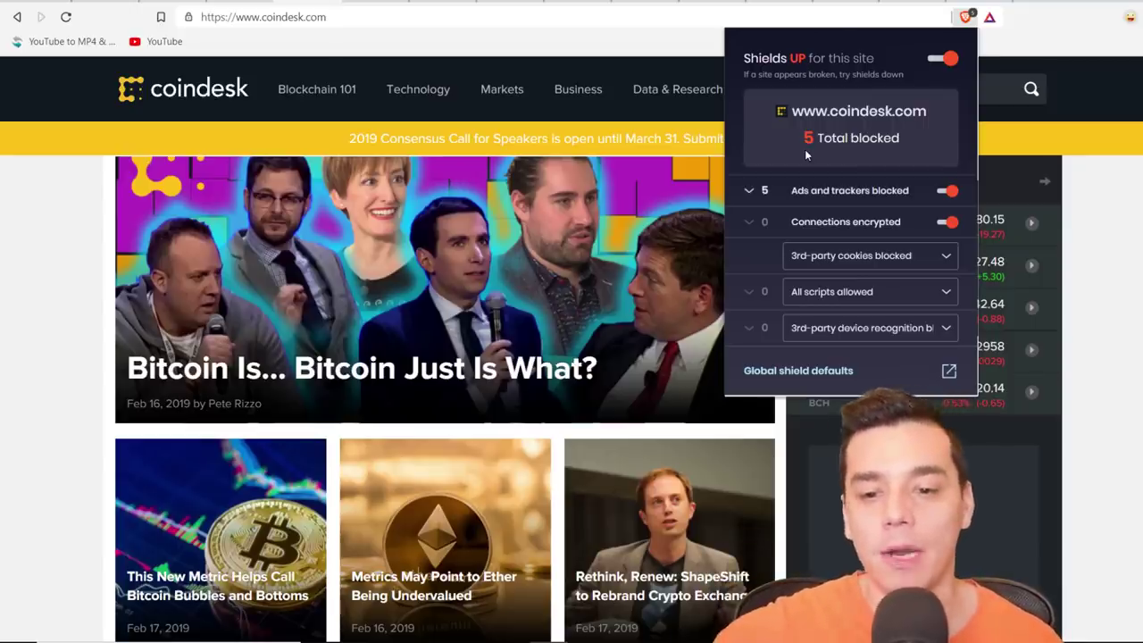
left_click(938, 60)
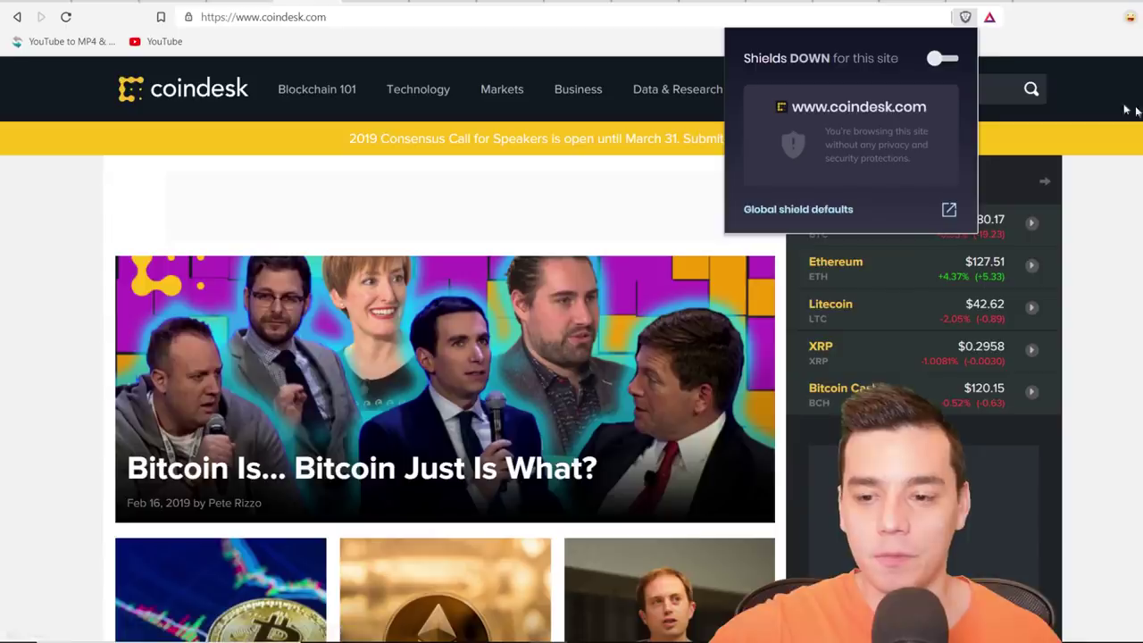
left_click(1117, 191)
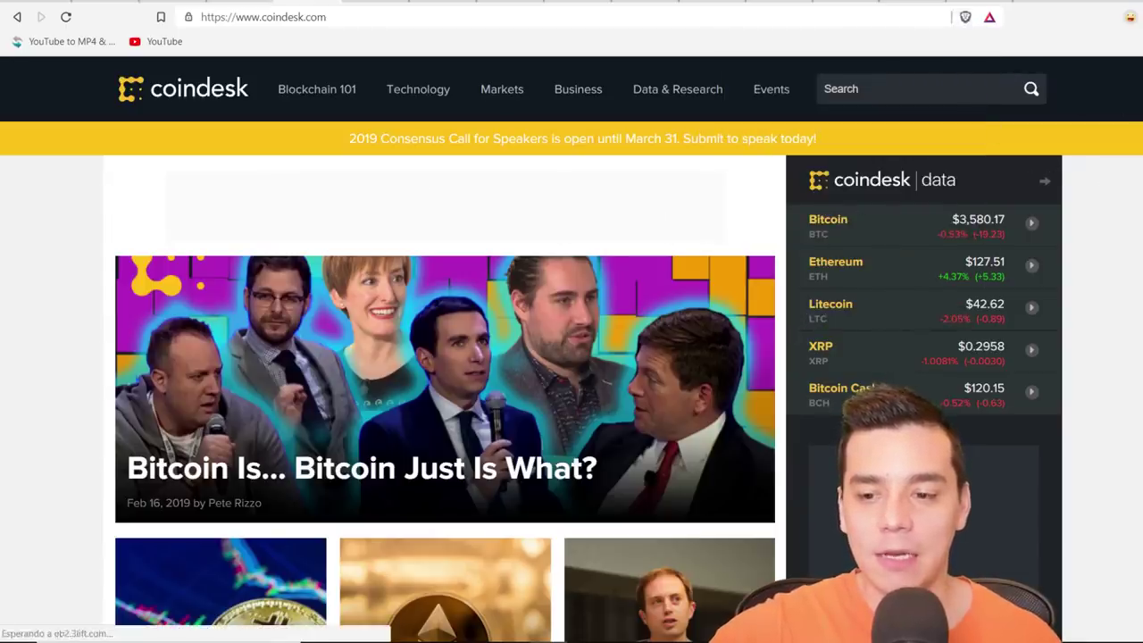
scroll(883, 213, "down", 3)
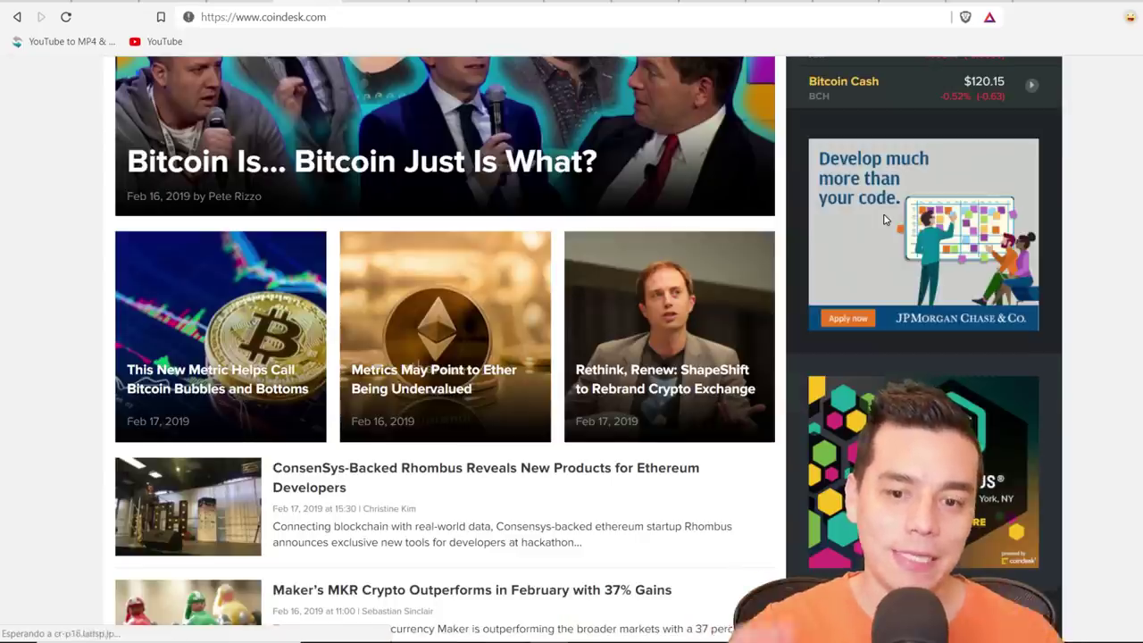
scroll(885, 232, "up", 3)
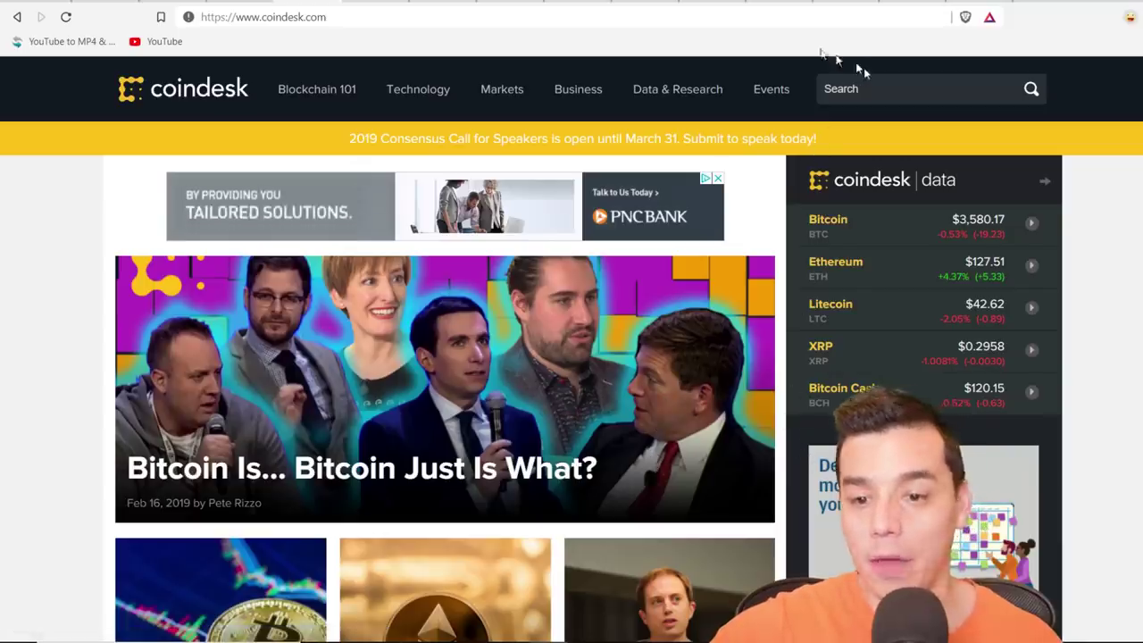
Step: Go to the CNN website, cnn.com, in the same tab
left_click(285, 14)
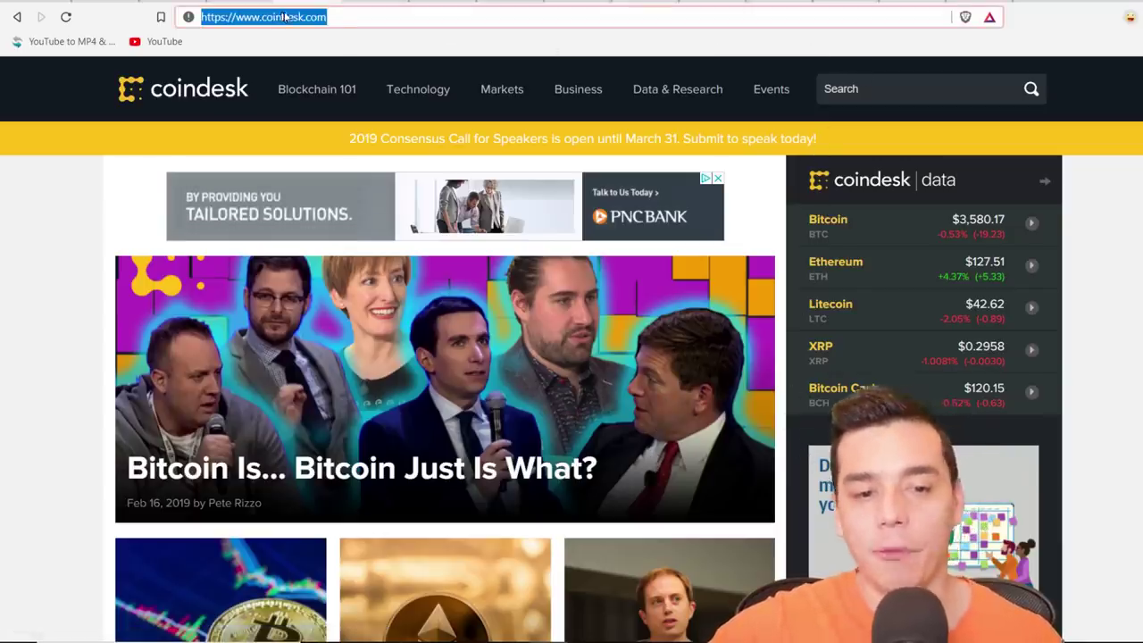
type("cnnn")
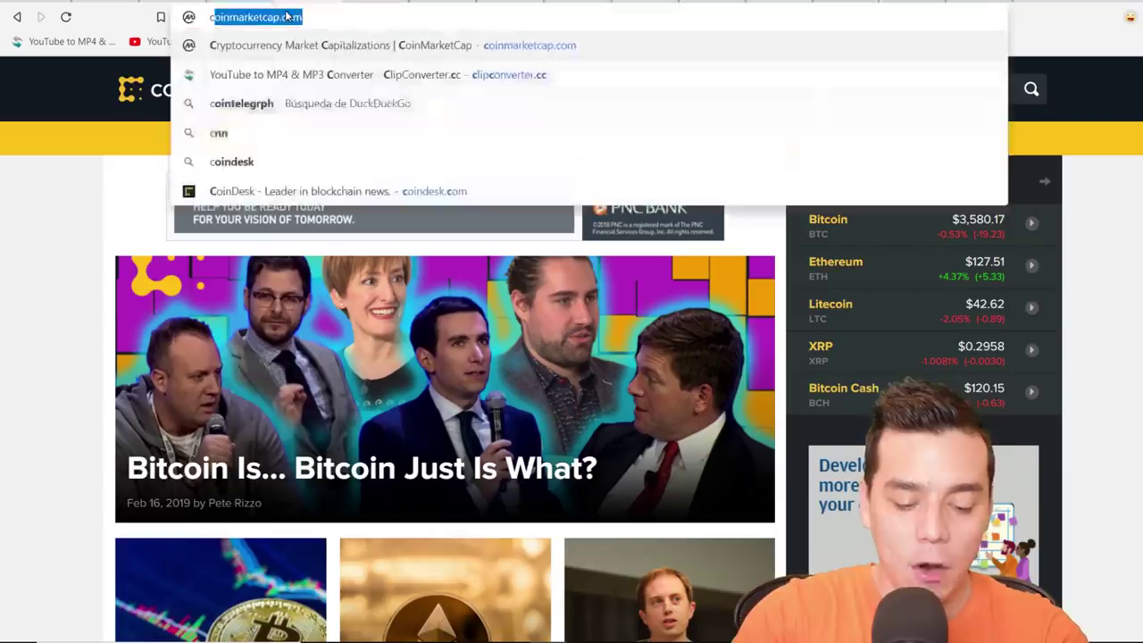
key("BackSpace")
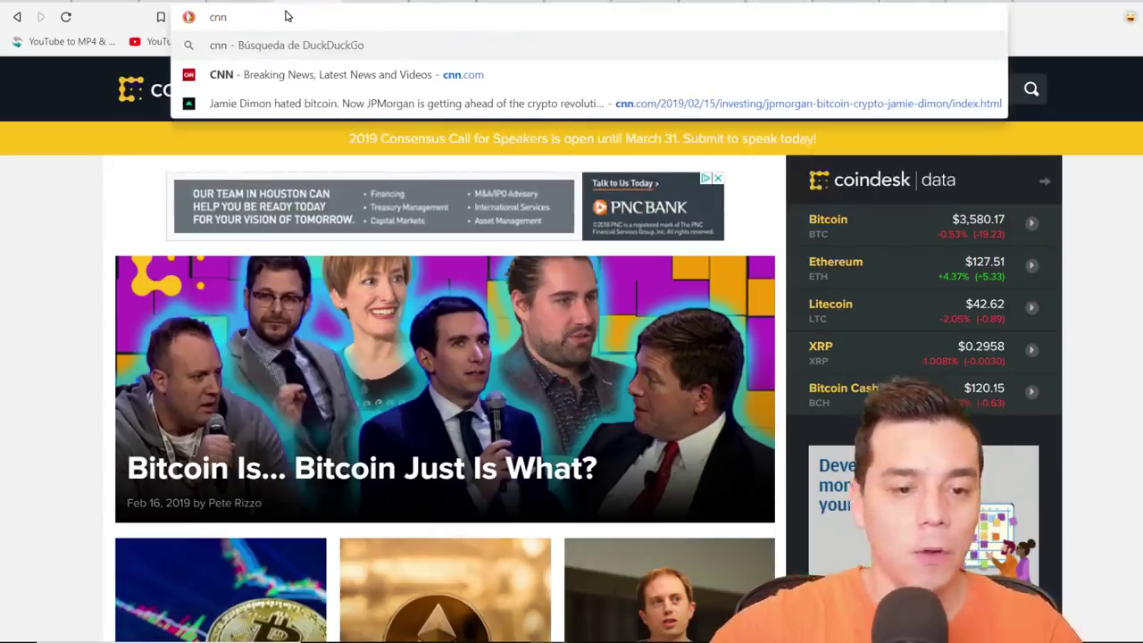
left_click(412, 78)
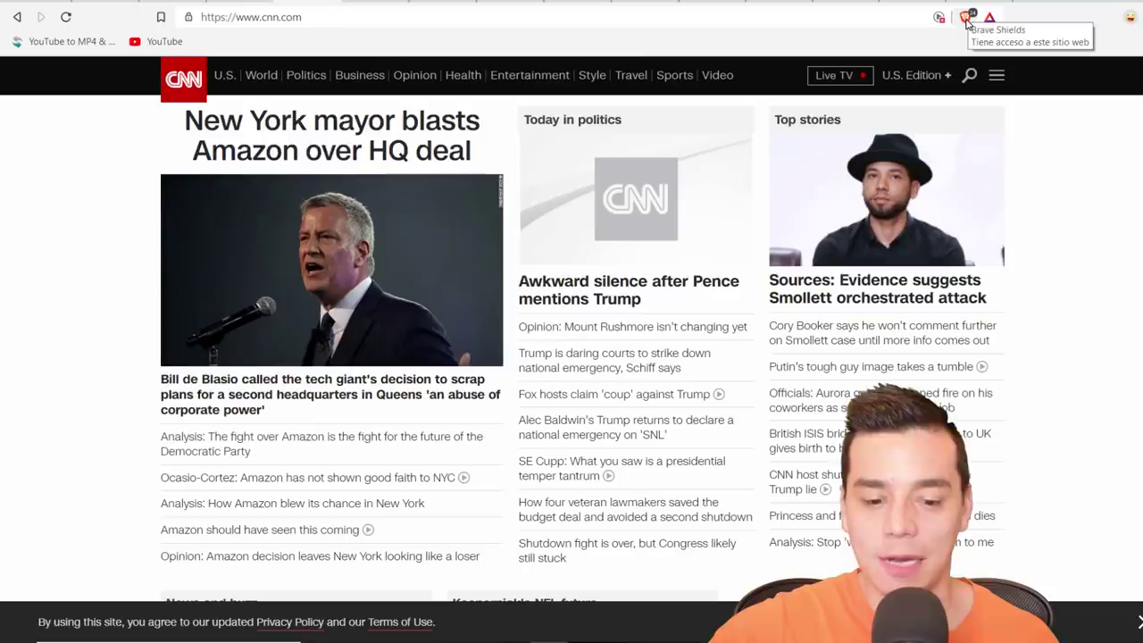
Step: Review the Brave Shields details for the CNN site and turn its Shields off
left_click(967, 18)
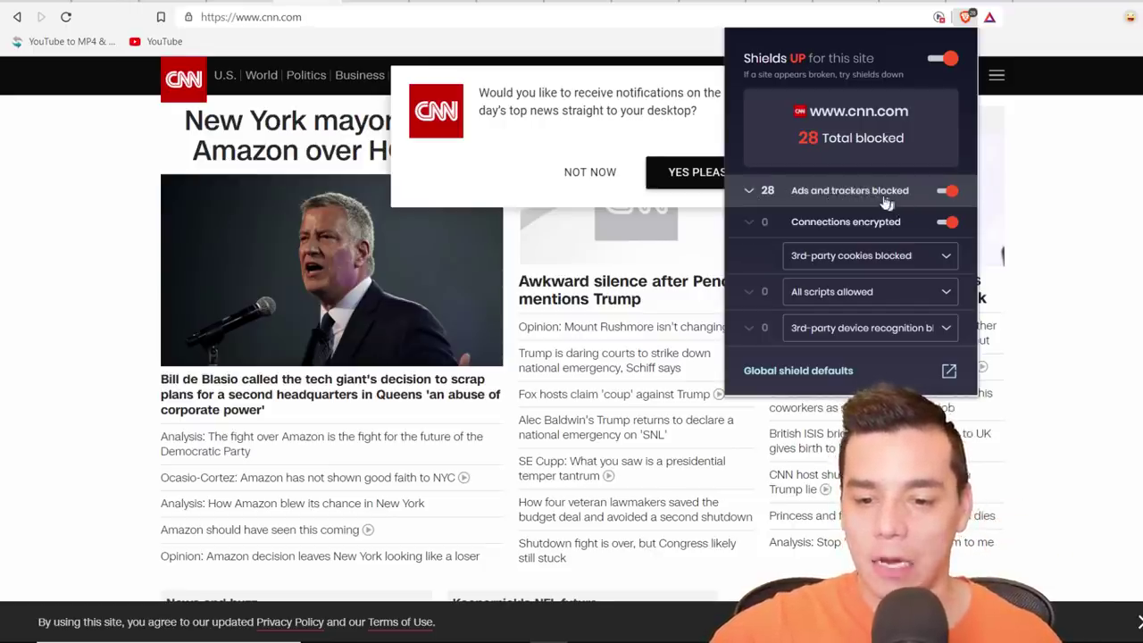
left_click(942, 60)
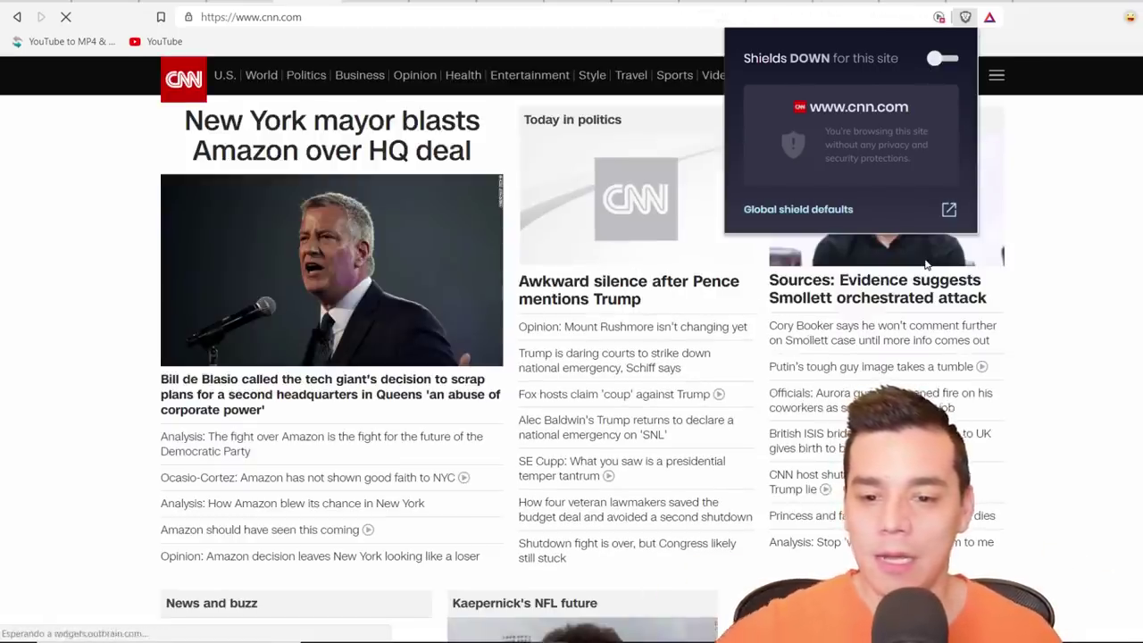
left_click(1138, 136)
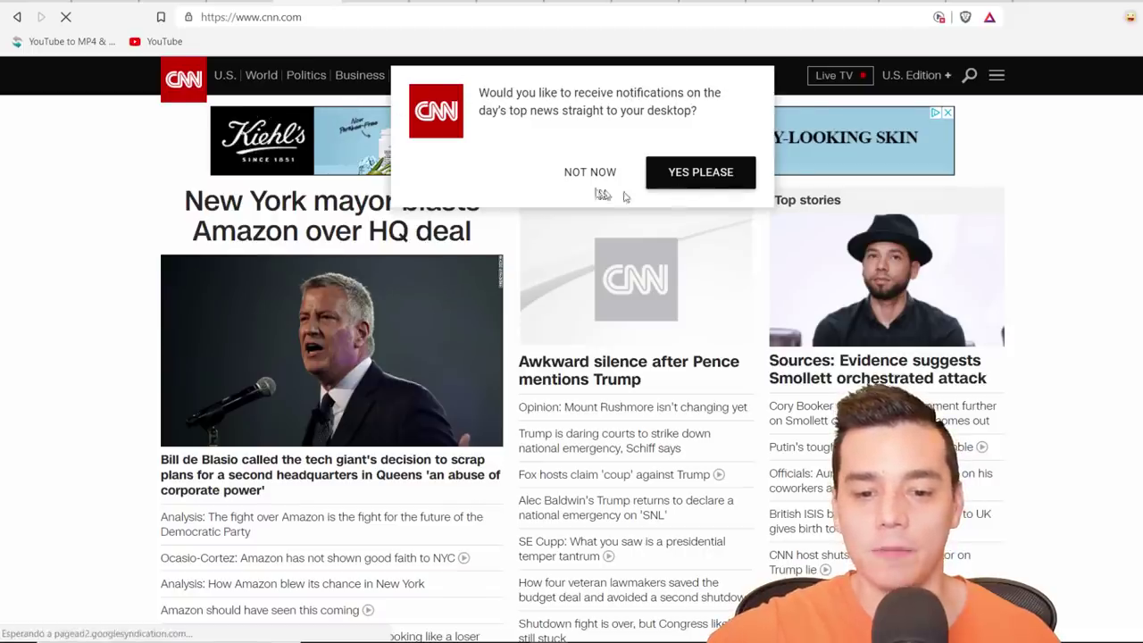
Step: Decline CNN's desktop notifications offer and look through the home page for ads
left_click(591, 172)
scroll(967, 295, "down", 1)
scroll(967, 295, "down", 3)
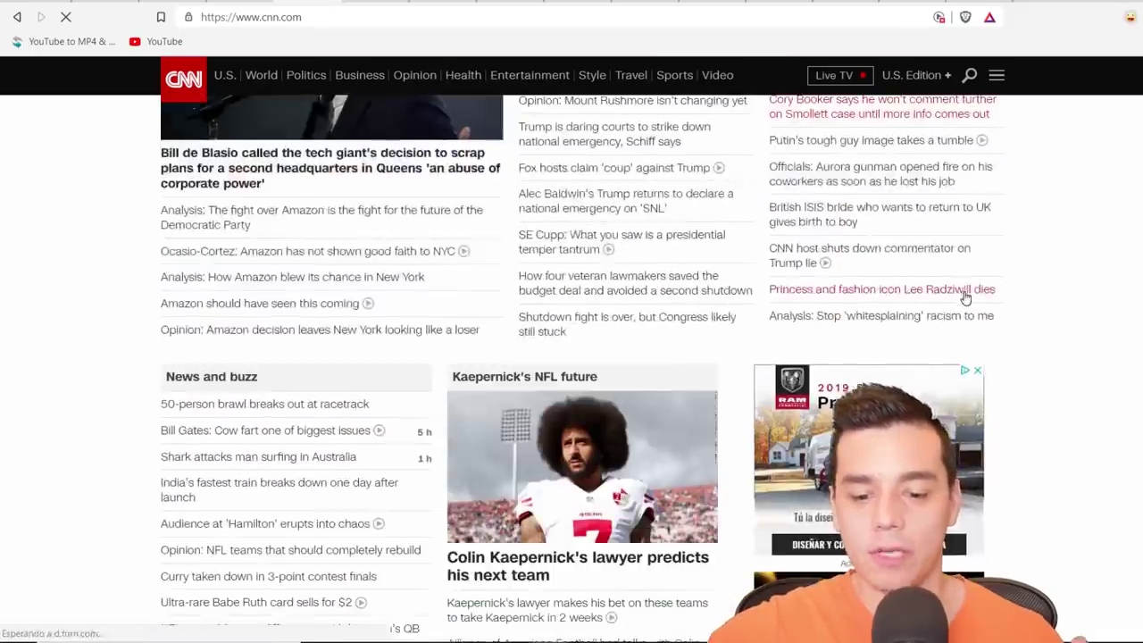
scroll(875, 465, "down", 3)
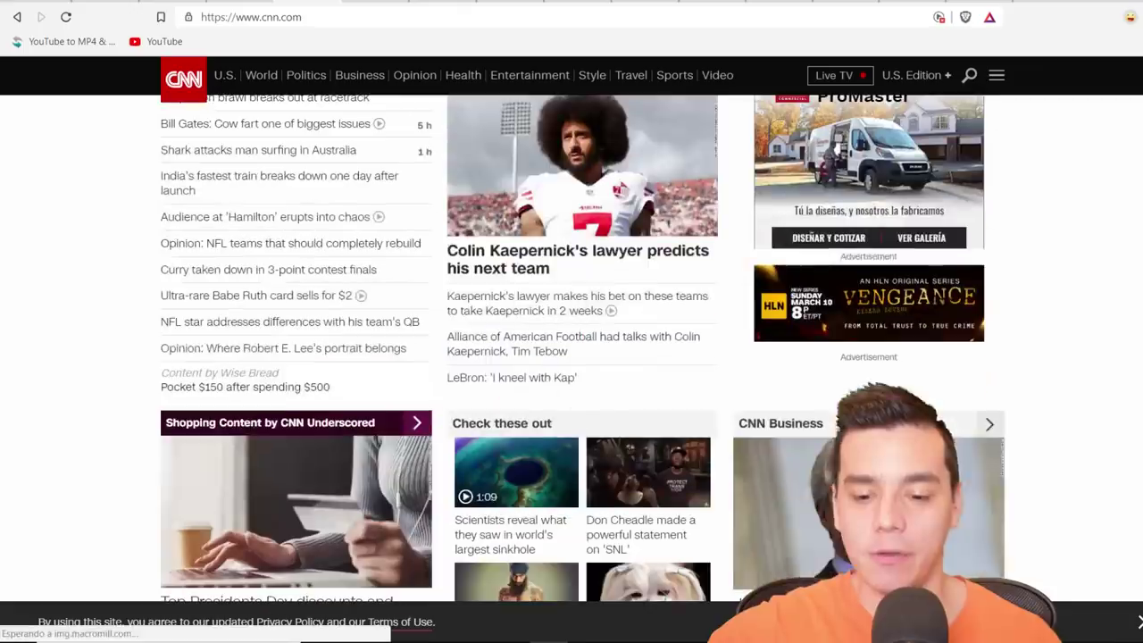
scroll(831, 437, "up", 10)
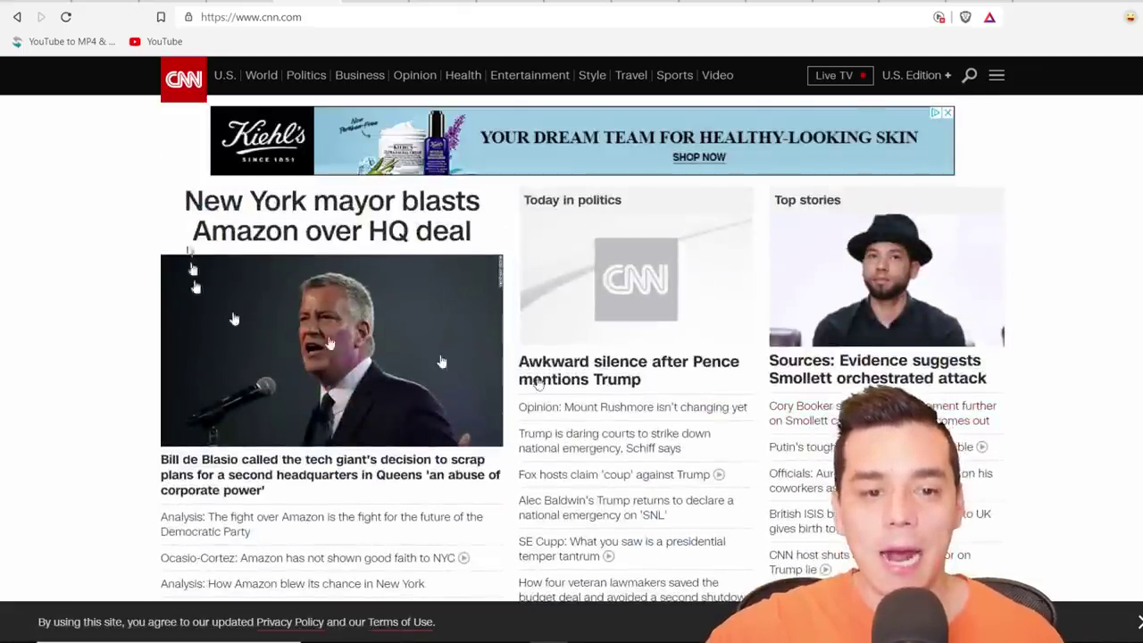
Step: Switch to the YouTube playlist, open the EOS video and the Zilliqa video, and pause playback
left_click(81, 5)
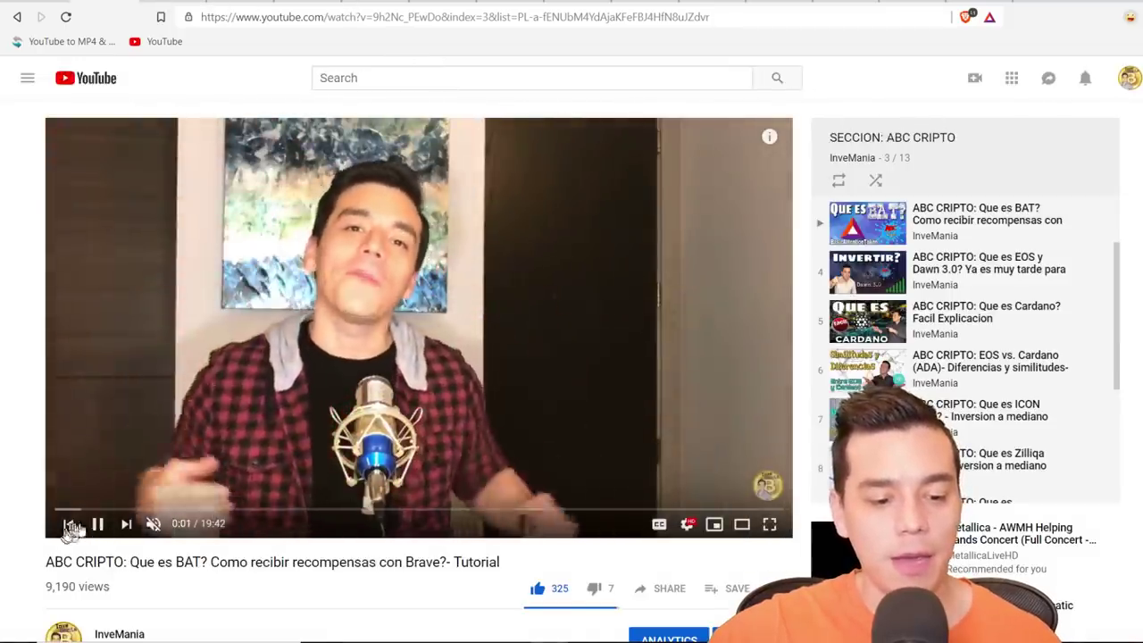
left_click(102, 526)
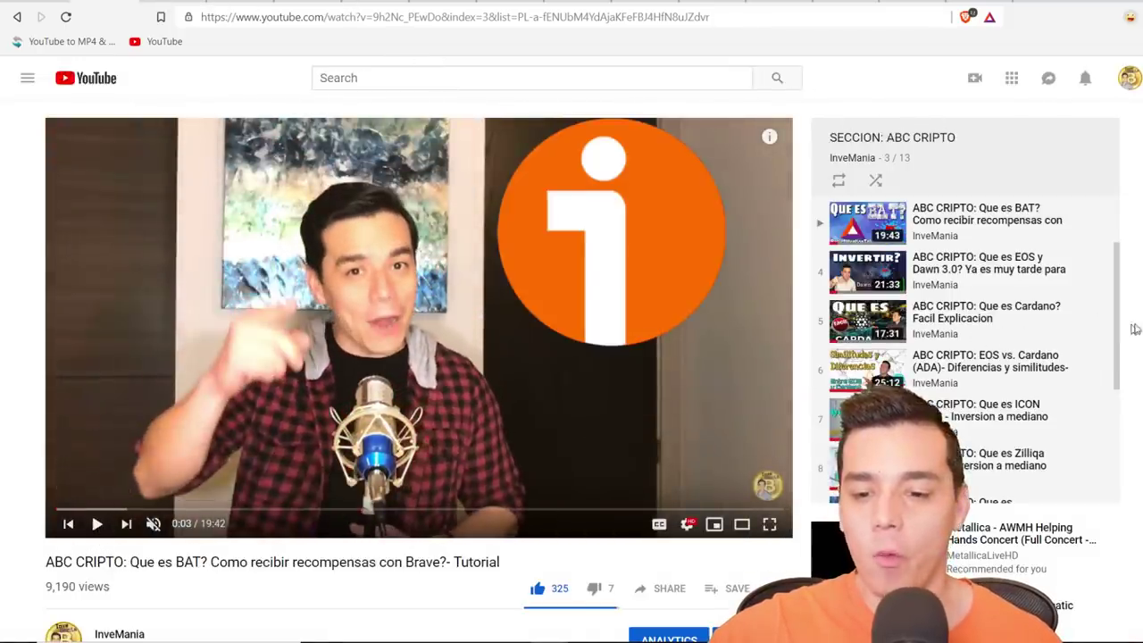
left_click(974, 267)
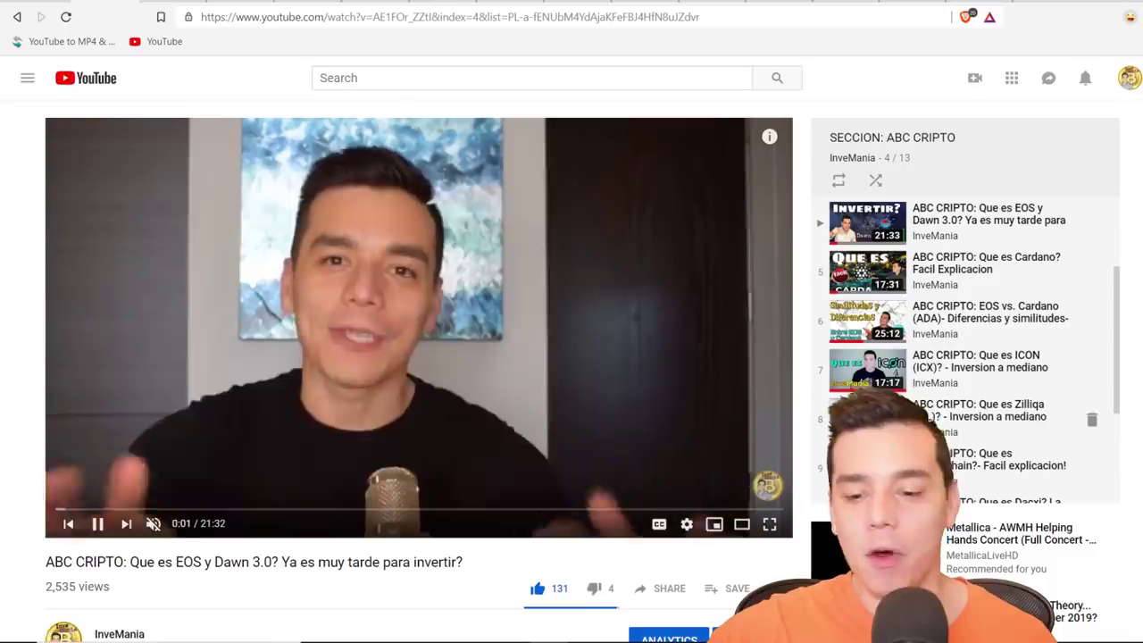
left_click(980, 413)
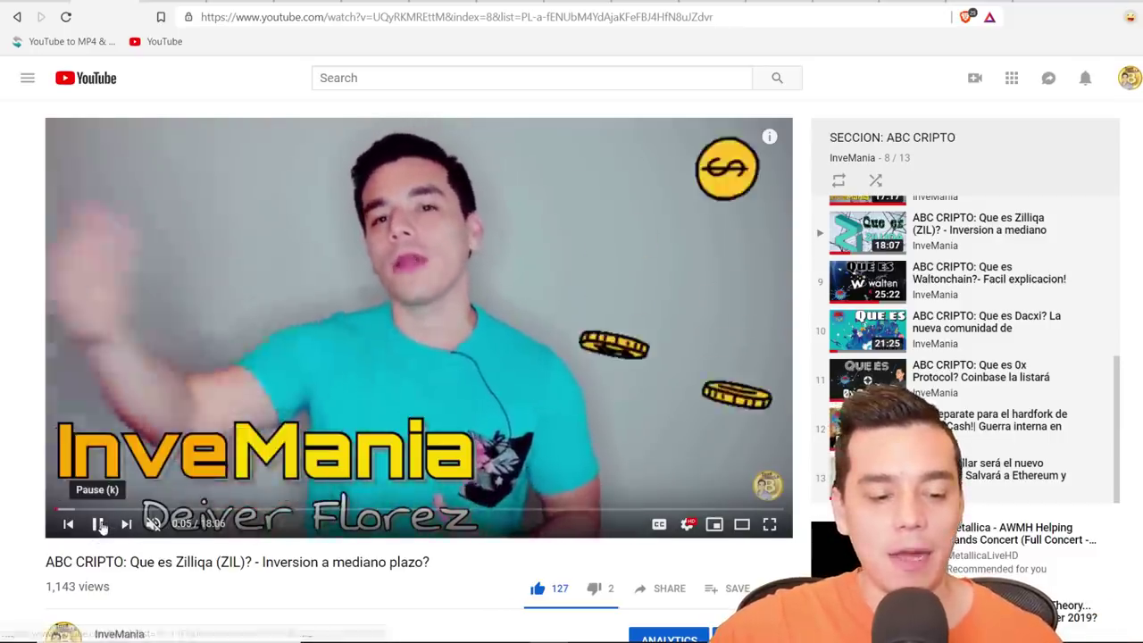
left_click(99, 524)
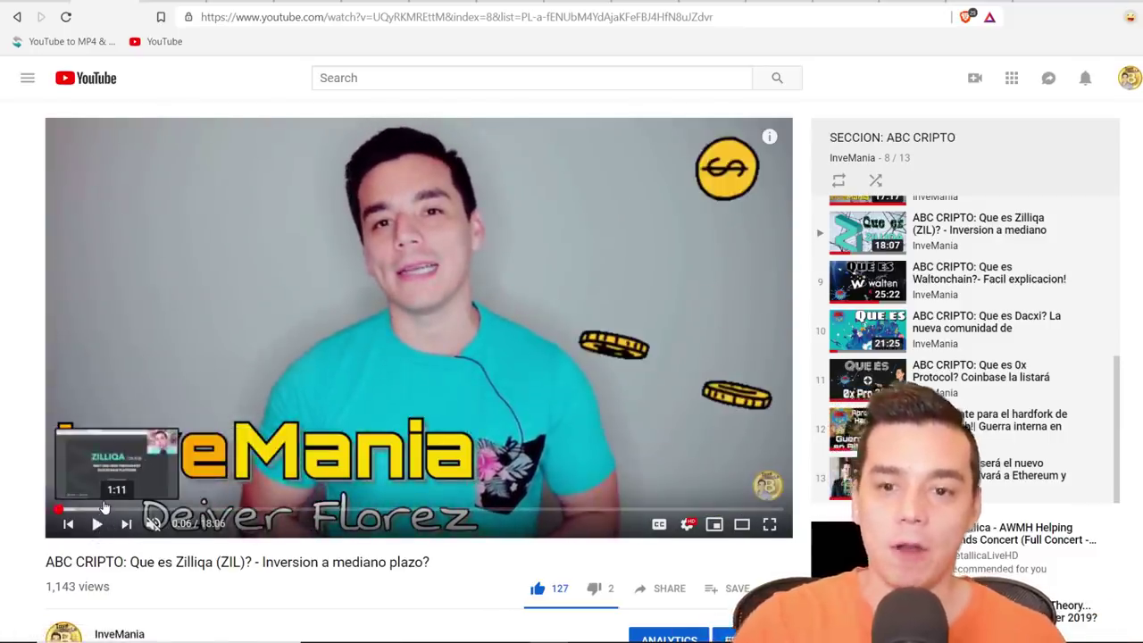
Step: Review the Brave Shields details for YouTube and look over the Zilliqa video page
left_click(967, 17)
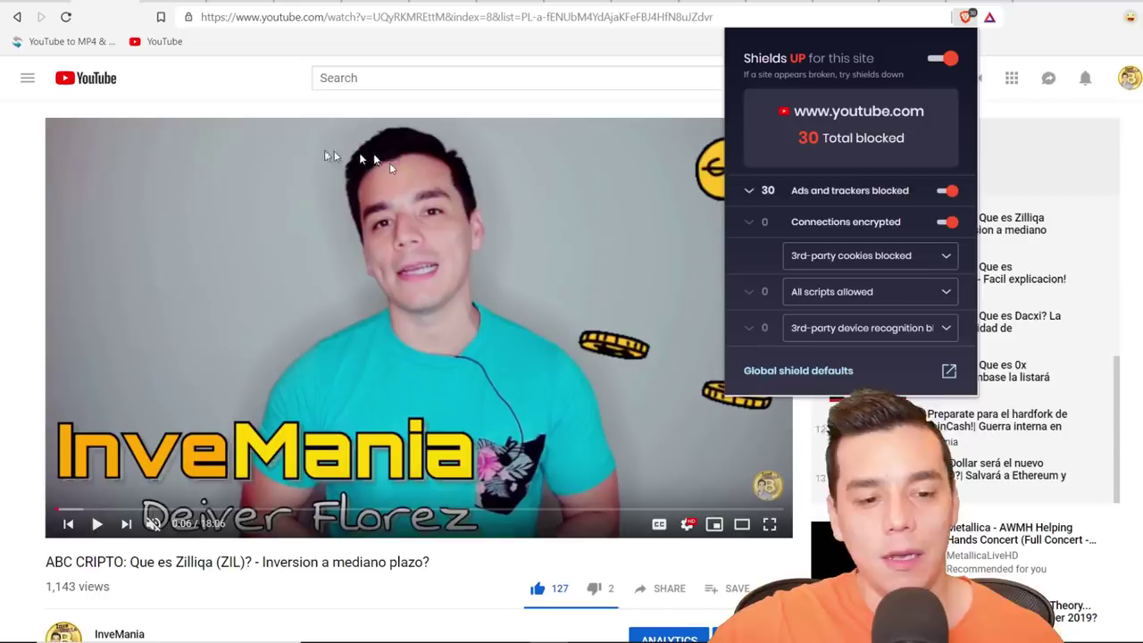
left_click(211, 65)
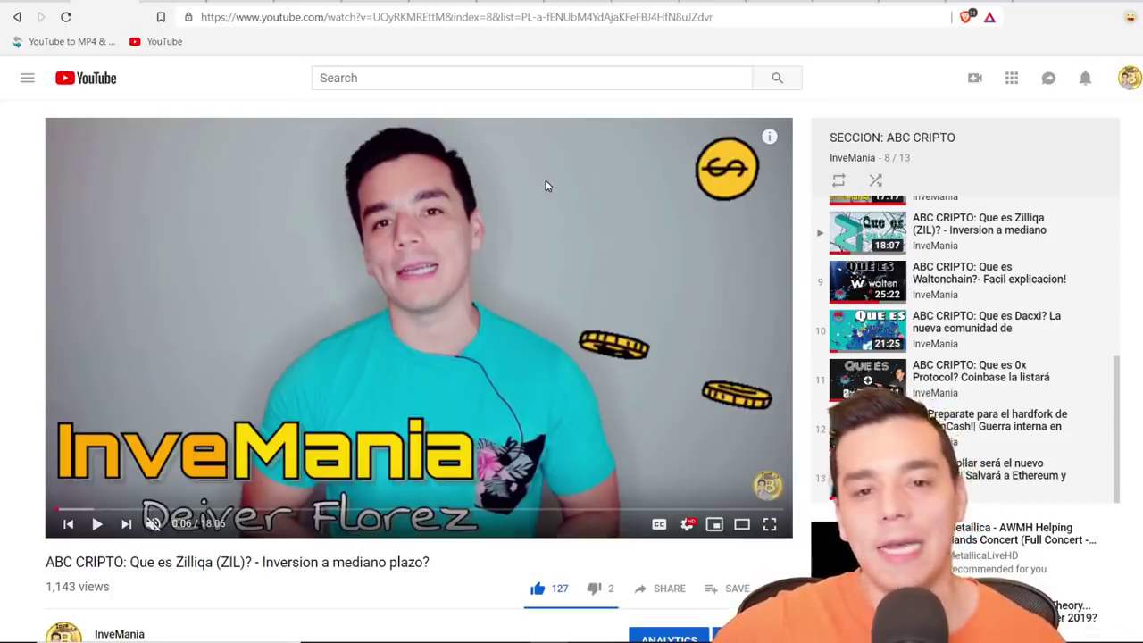
scroll(606, 189, "down", 2)
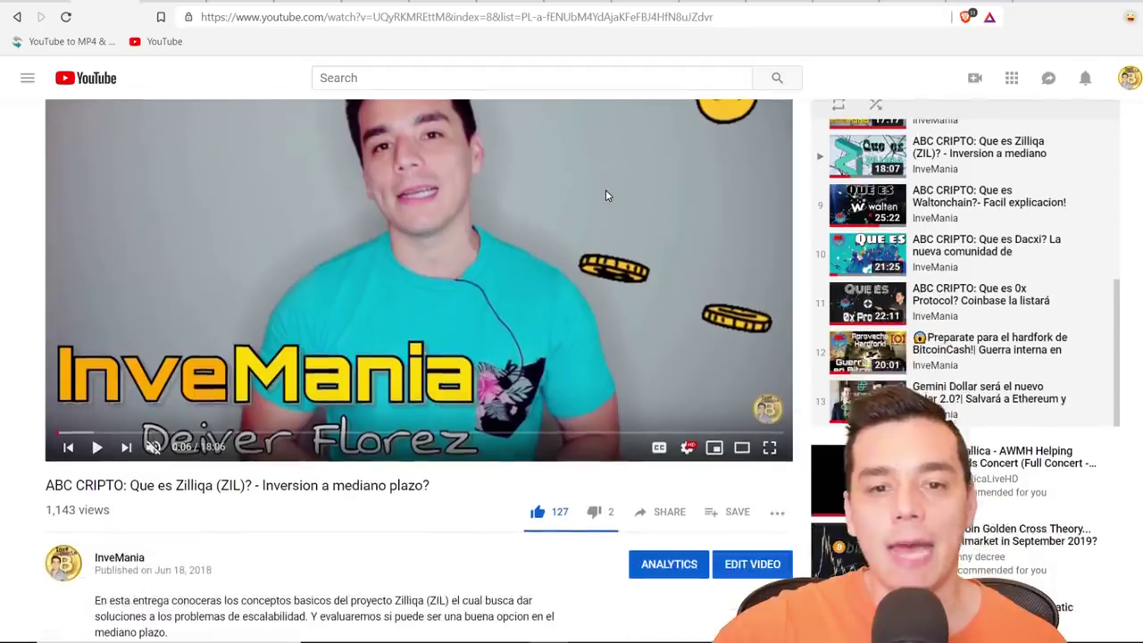
scroll(605, 189, "up", 2)
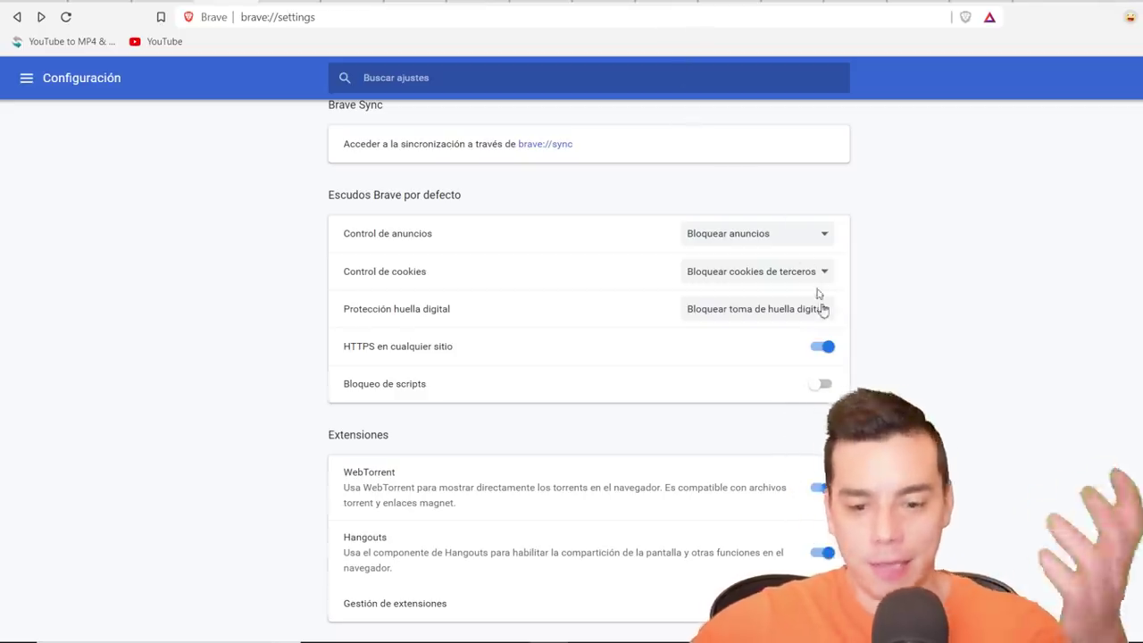
Step: Check the Control de anuncios options in the default Shields settings and the Shields details for the Brave Creators page
left_click(811, 243)
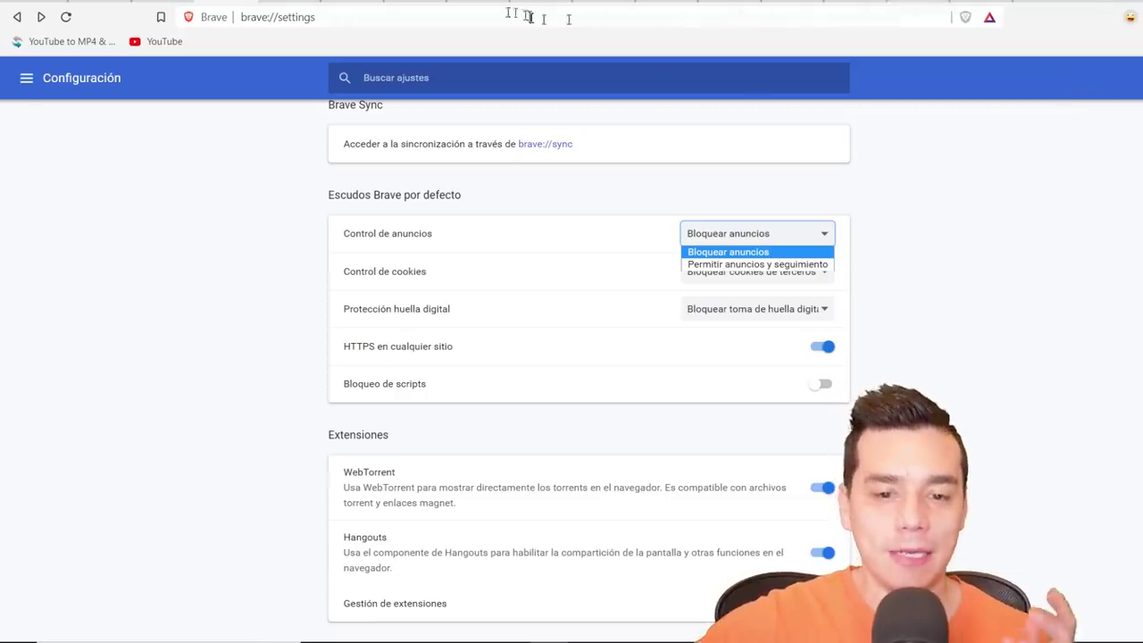
key("Escape")
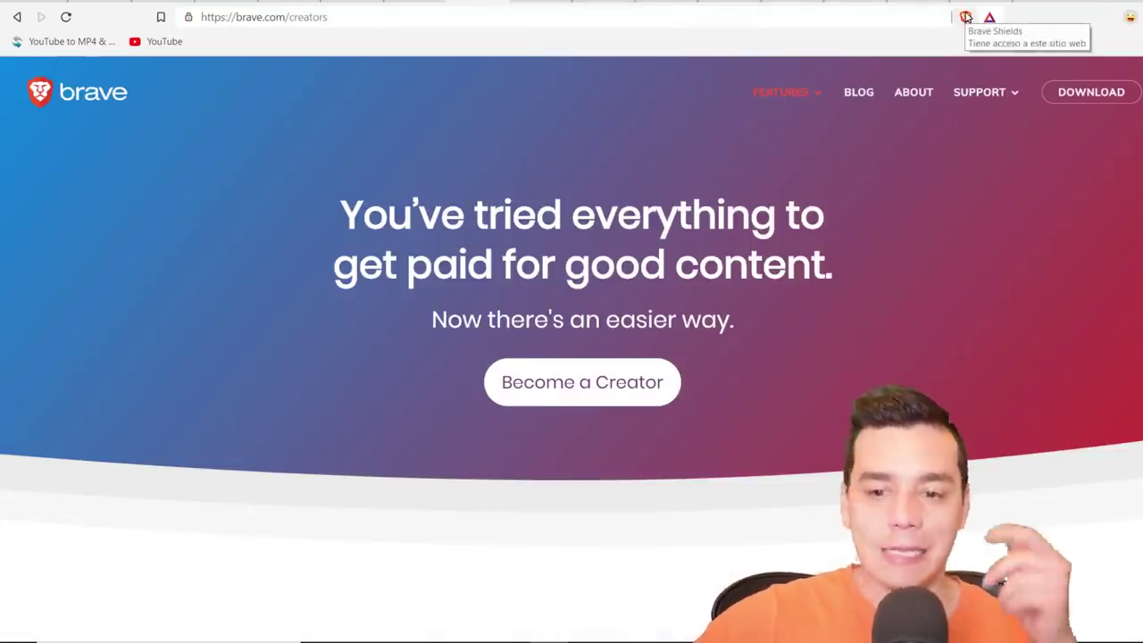
left_click(966, 17)
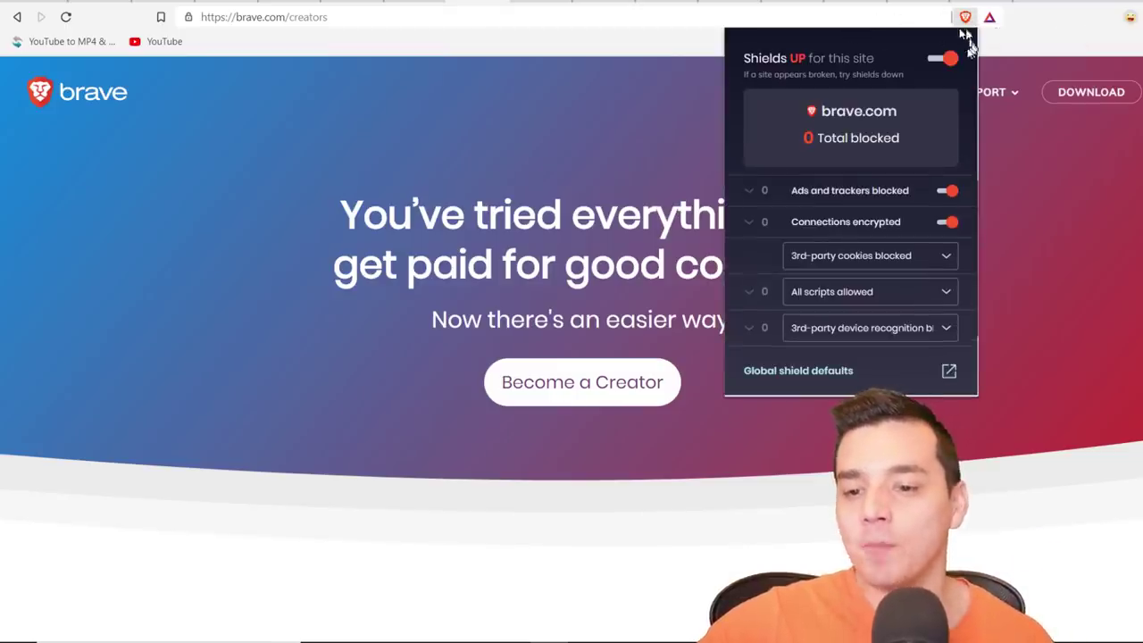
left_click(944, 59)
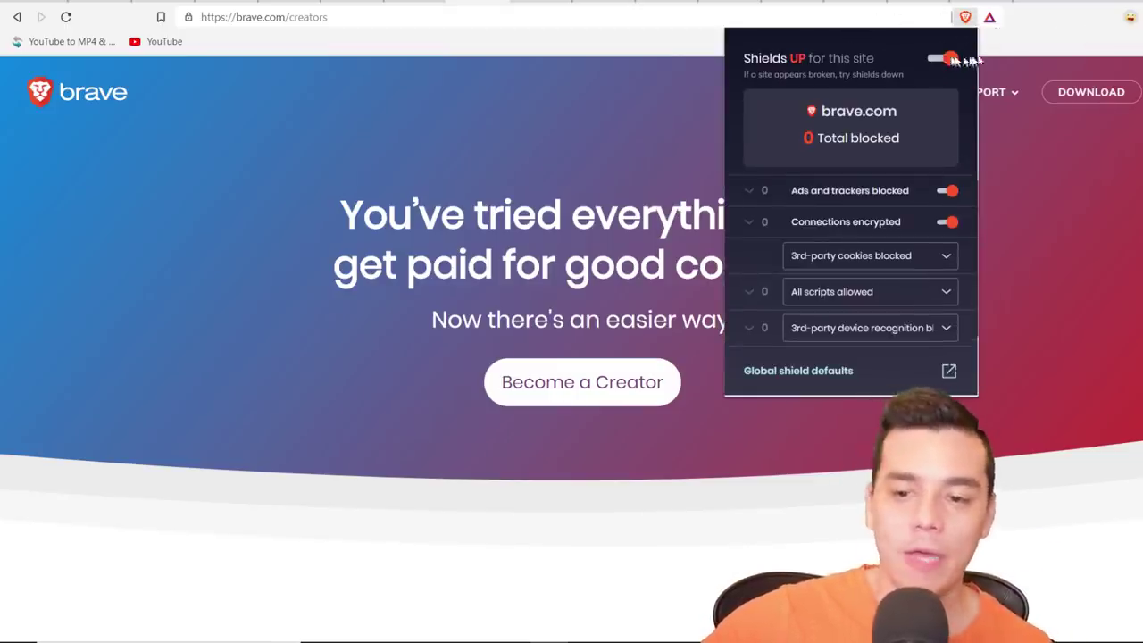
left_click(1016, 49)
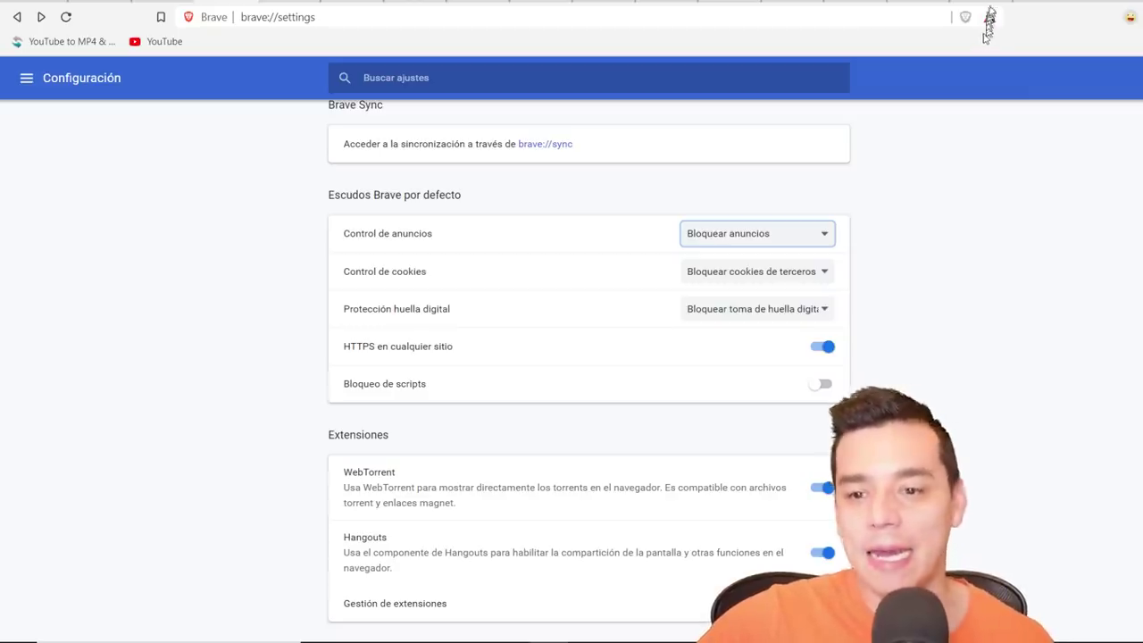
Step: View the Basic Attention Token page on CoinMarketCap
left_click(358, 4)
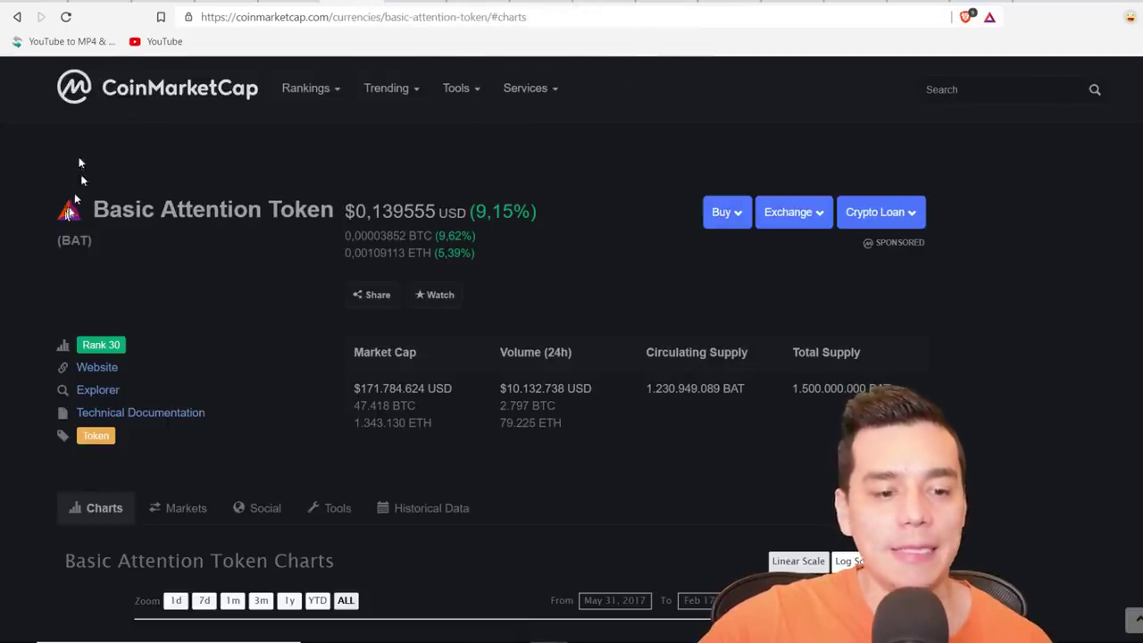
left_click(420, 6)
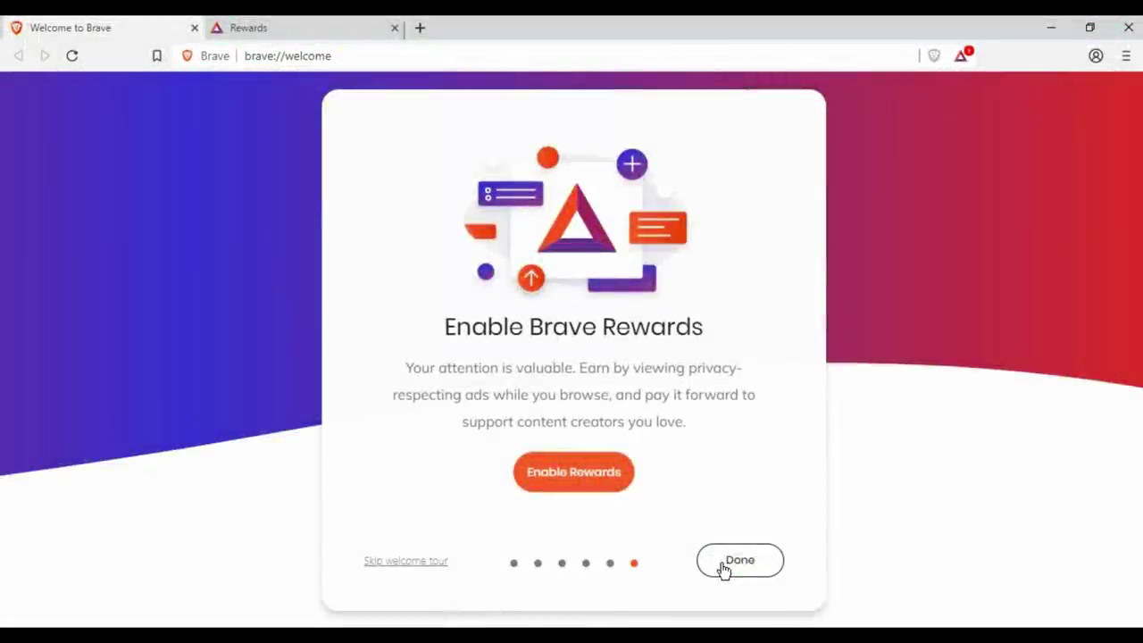
Step: Enable Brave Rewards from the welcome tour and claim the offered tokens
left_click(591, 472)
left_click(962, 168)
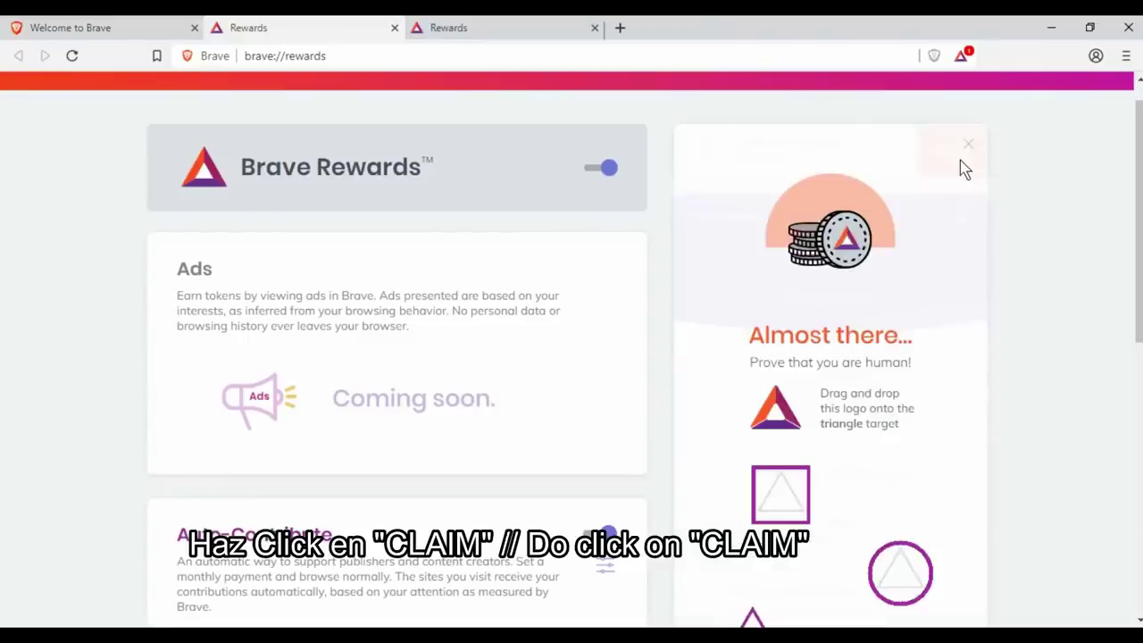
Step: Complete the human verification for the token claim by placing the BAT logo on the requested triangle or circle target, retrying as needed
scroll(5, 212, "down", 3)
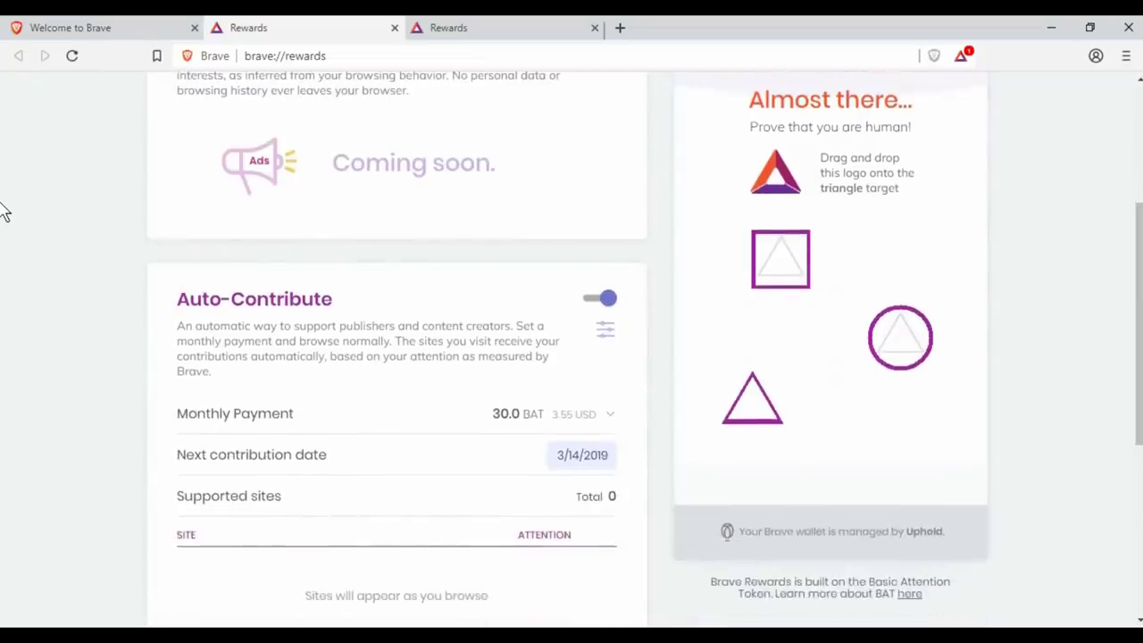
left_click_drag(787, 177, 755, 412)
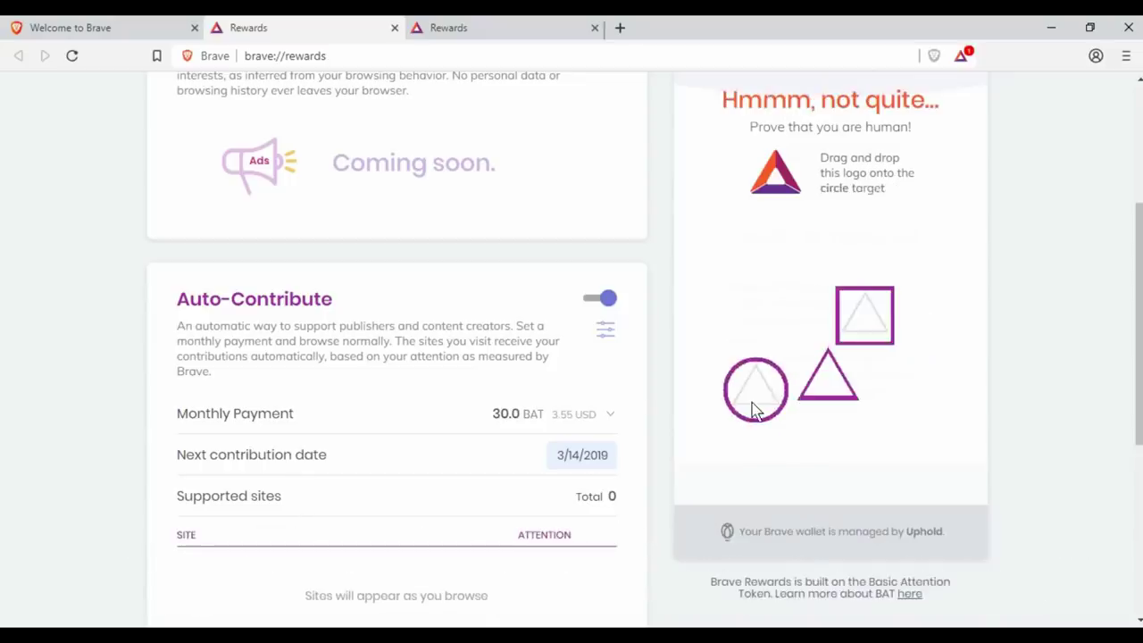
scroll(1043, 194, "down", 1)
scroll(1044, 195, "up", 3)
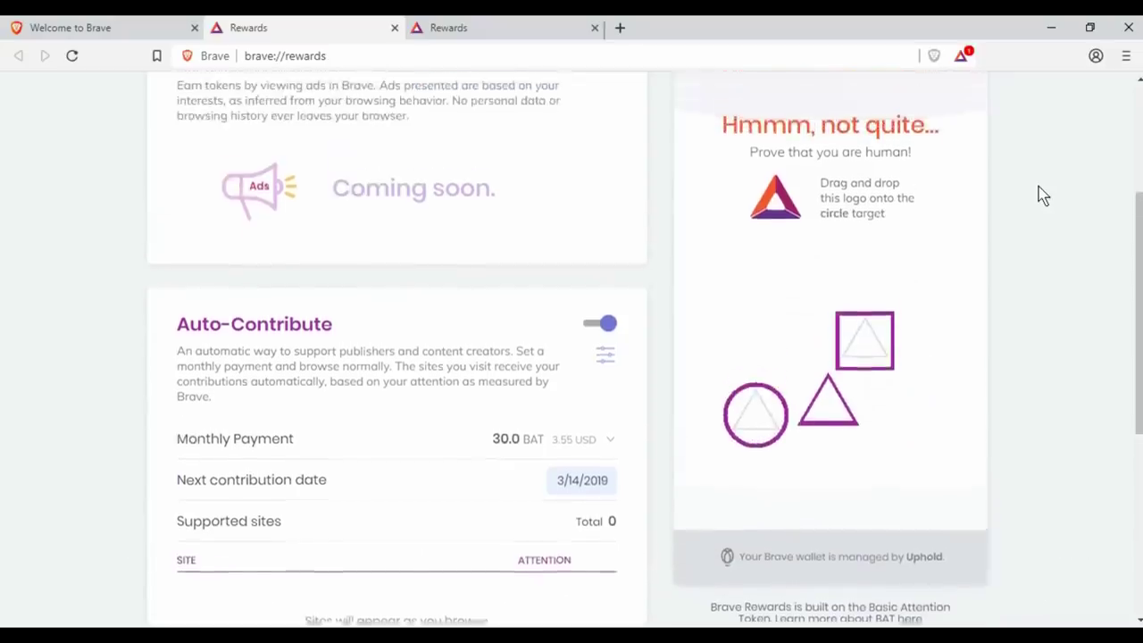
scroll(1043, 195, "up", 2)
scroll(1040, 196, "down", 3)
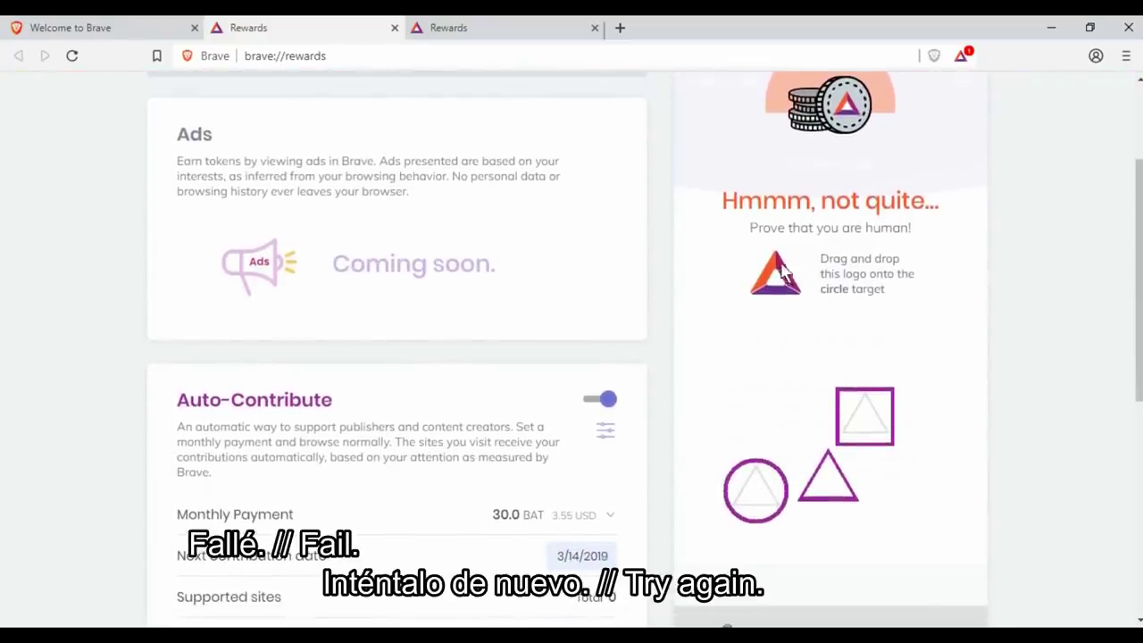
left_click_drag(773, 268, 755, 483)
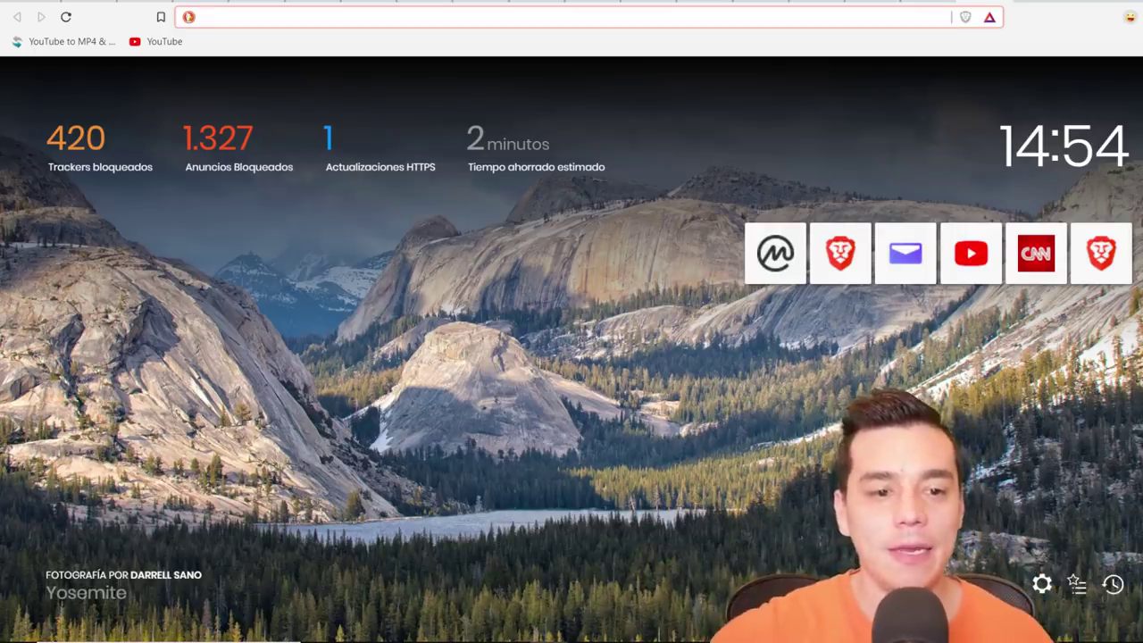
Step: Open the Rewards settings from the wallet summary and switch Brave Rewards off
left_click(990, 17)
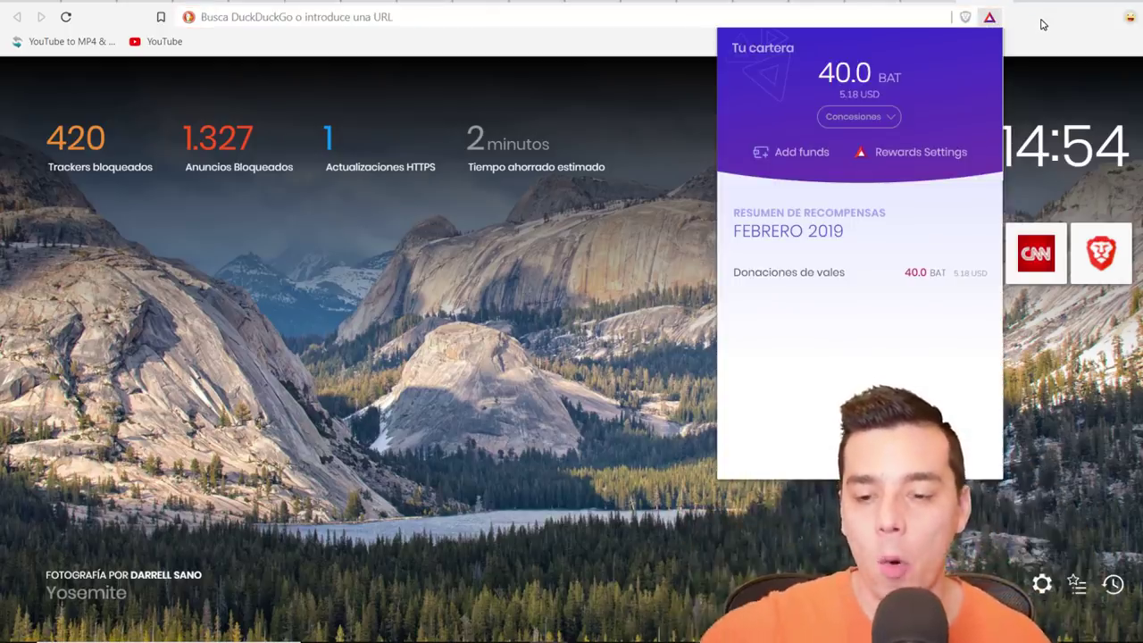
left_click(921, 152)
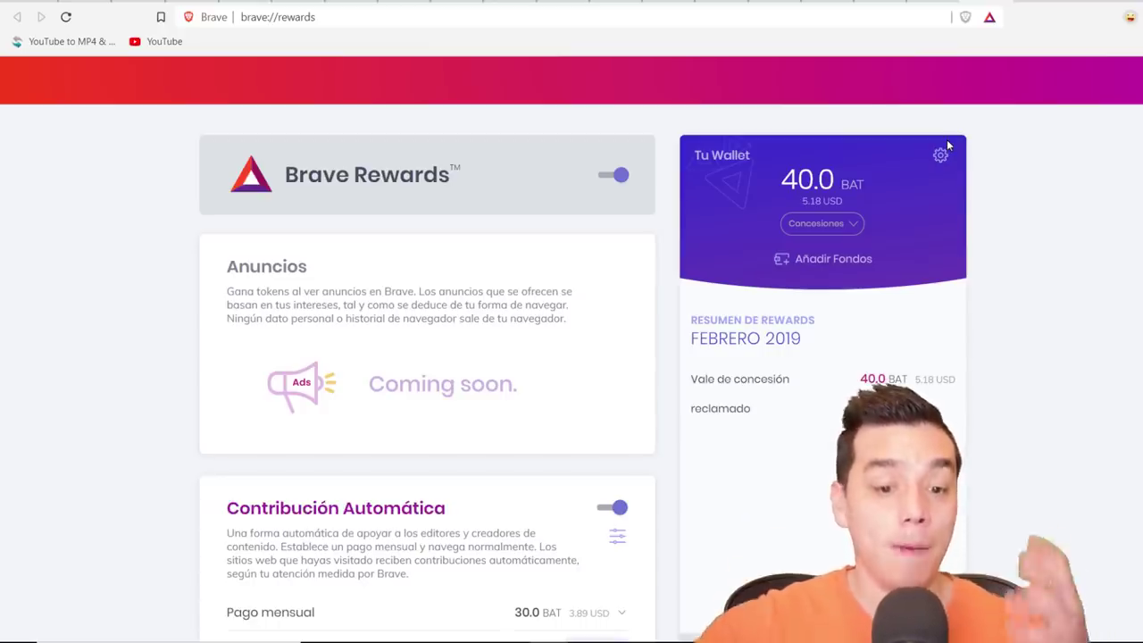
left_click(615, 177)
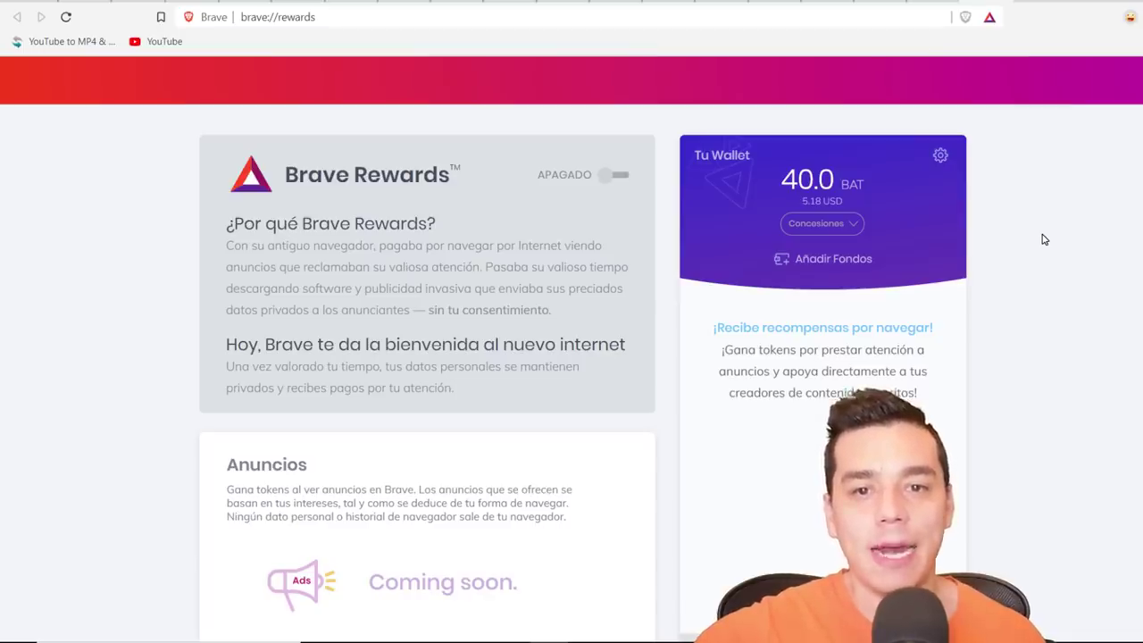
Step: Review the cryptocurrency deposit addresses for adding funds and the wallet's backup and restore options
left_click(833, 259)
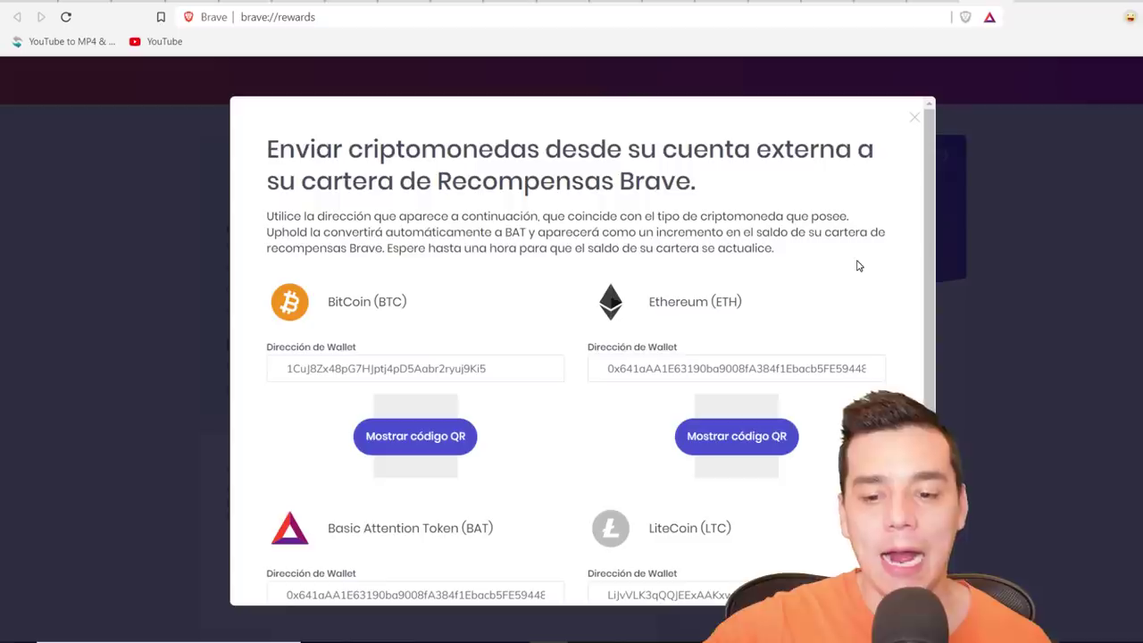
scroll(595, 332, "down", 1)
scroll(582, 349, "up", 1)
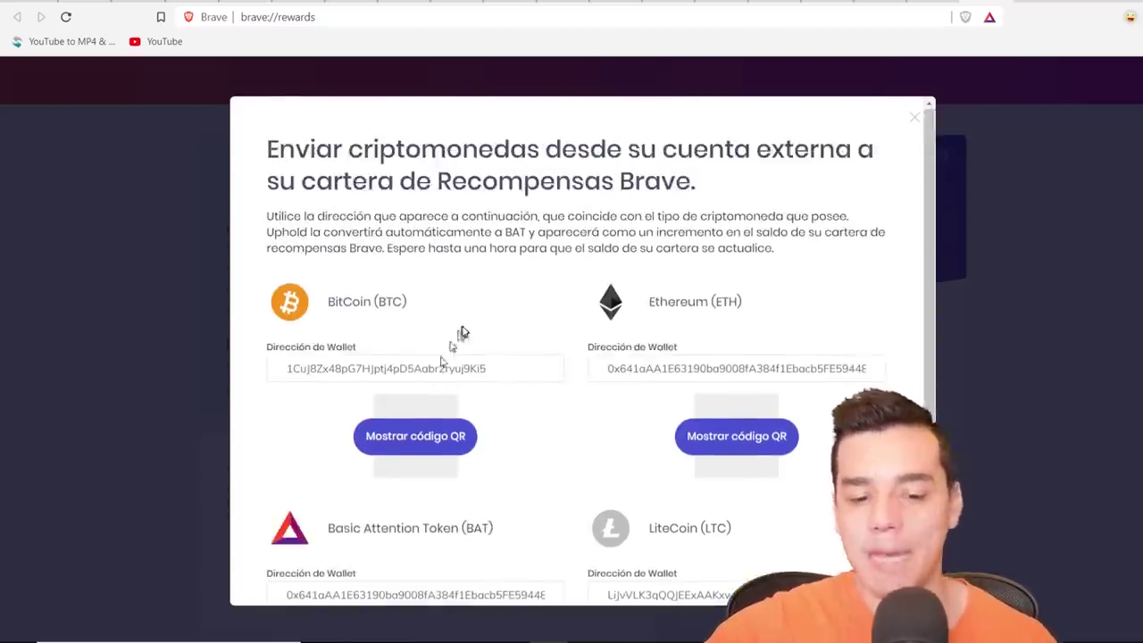
scroll(473, 324, "down", 2)
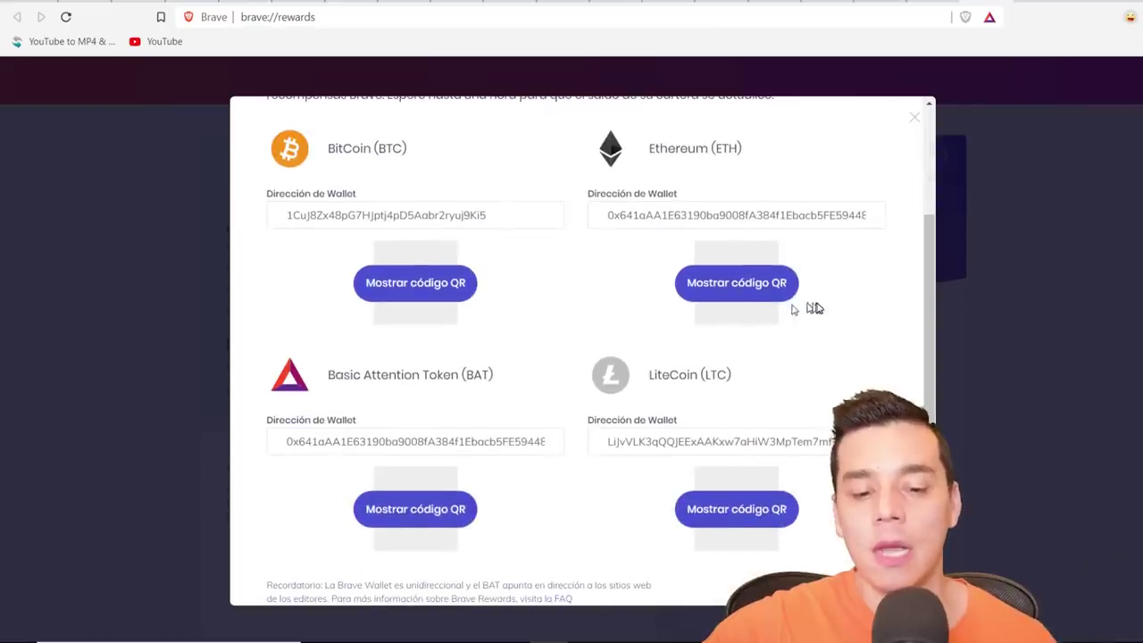
scroll(808, 308, "up", 2)
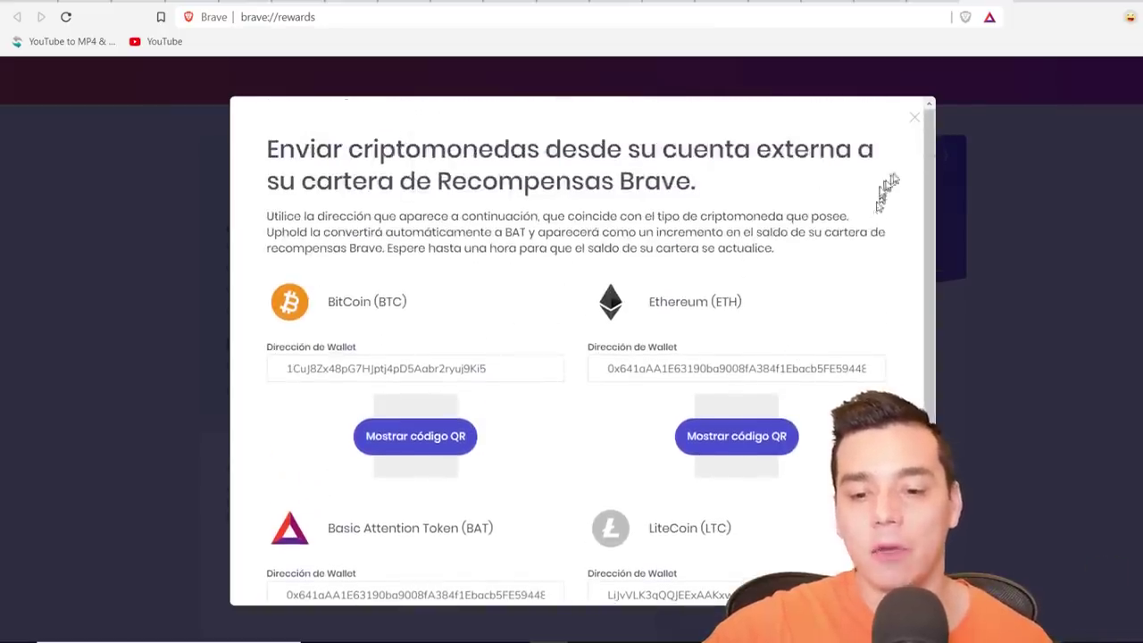
left_click(914, 117)
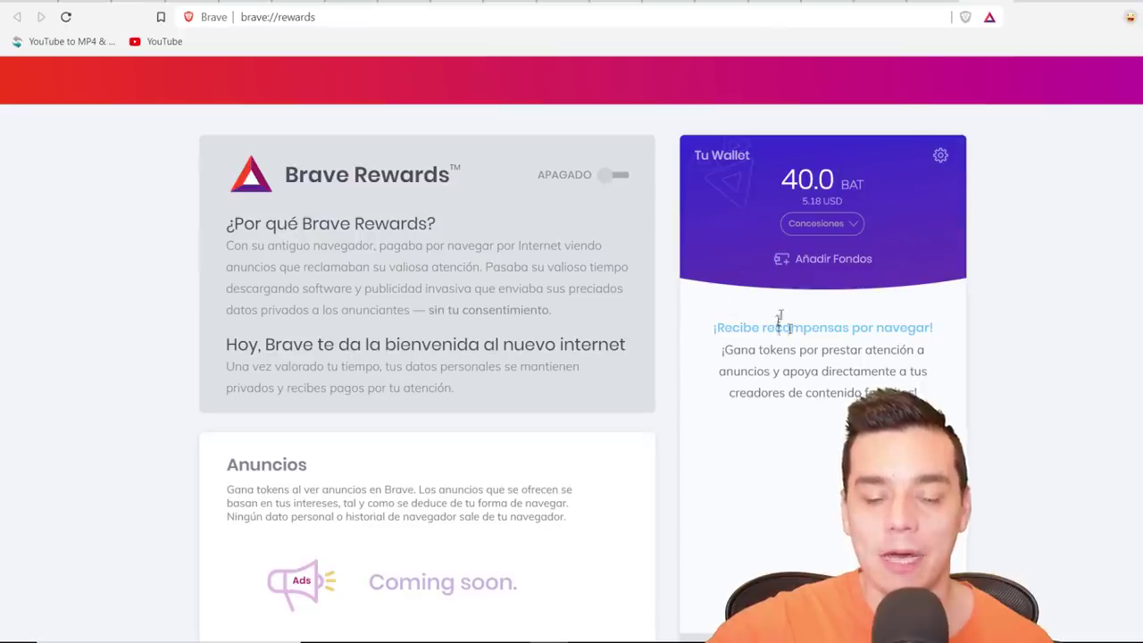
left_click(940, 158)
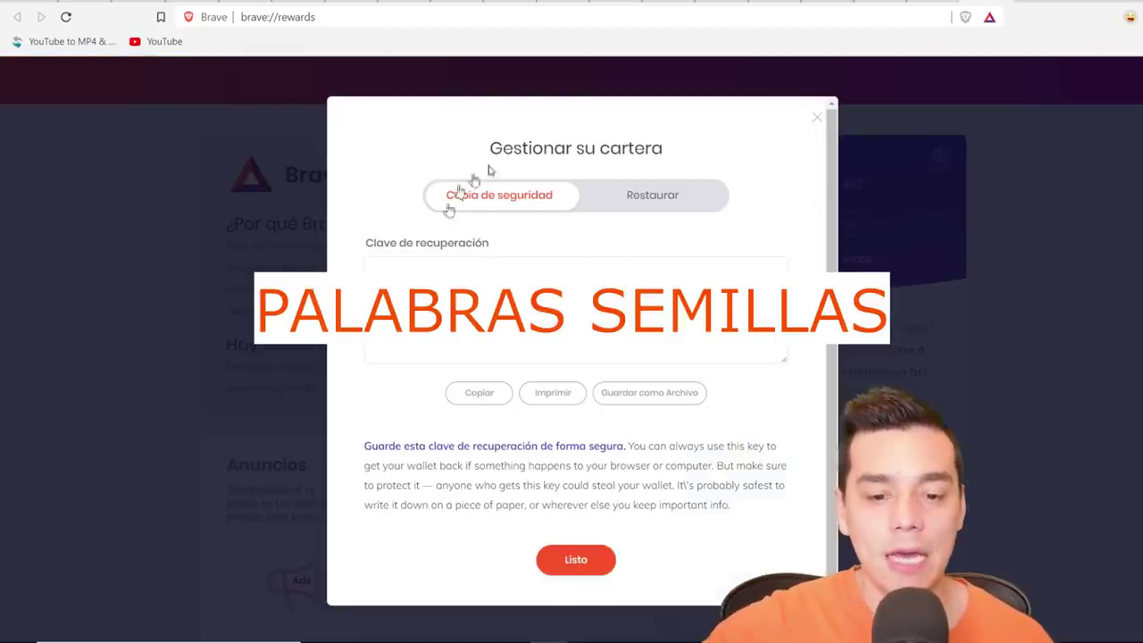
left_click(821, 118)
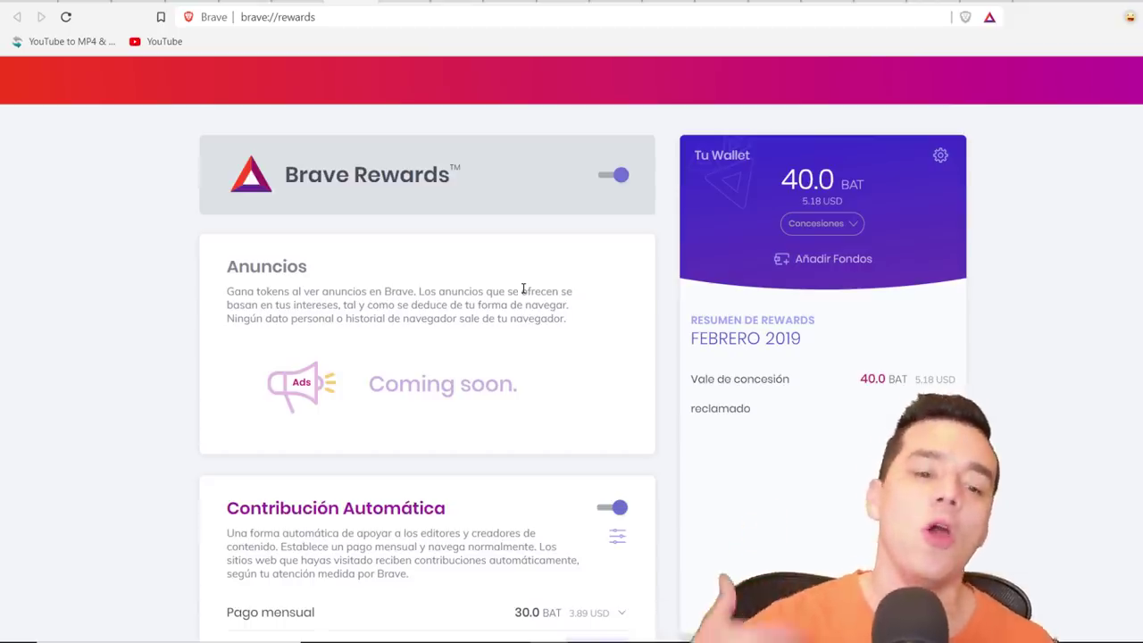
Step: Review the Contribución Automática section and its configuration, including the choices for minimum page time before a visit is registered
scroll(451, 428, "down", 5)
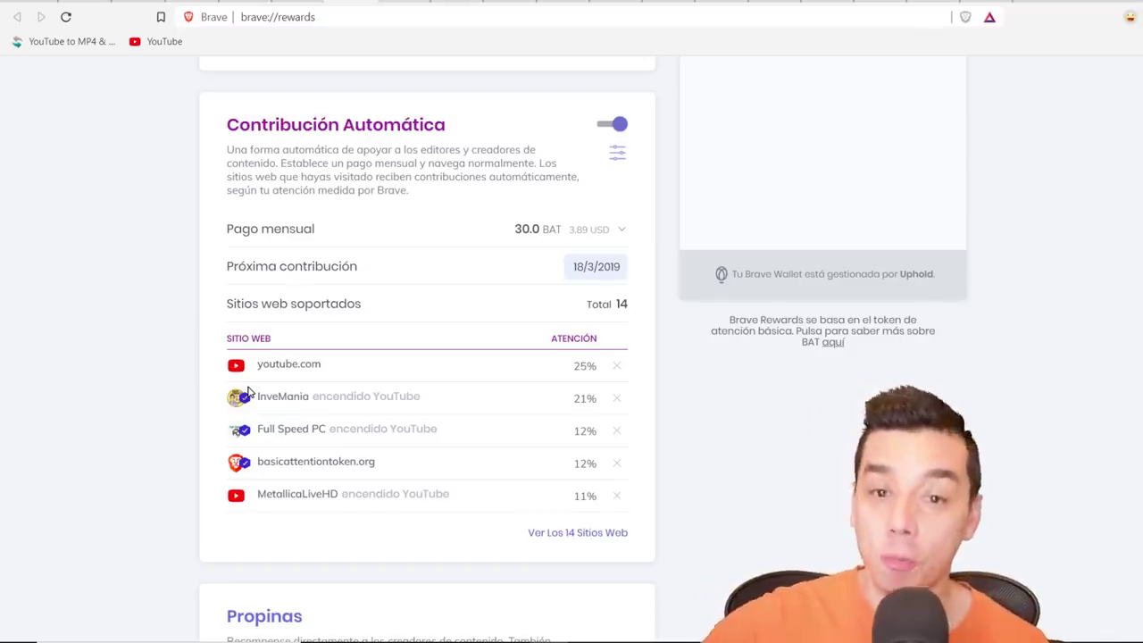
left_click(617, 157)
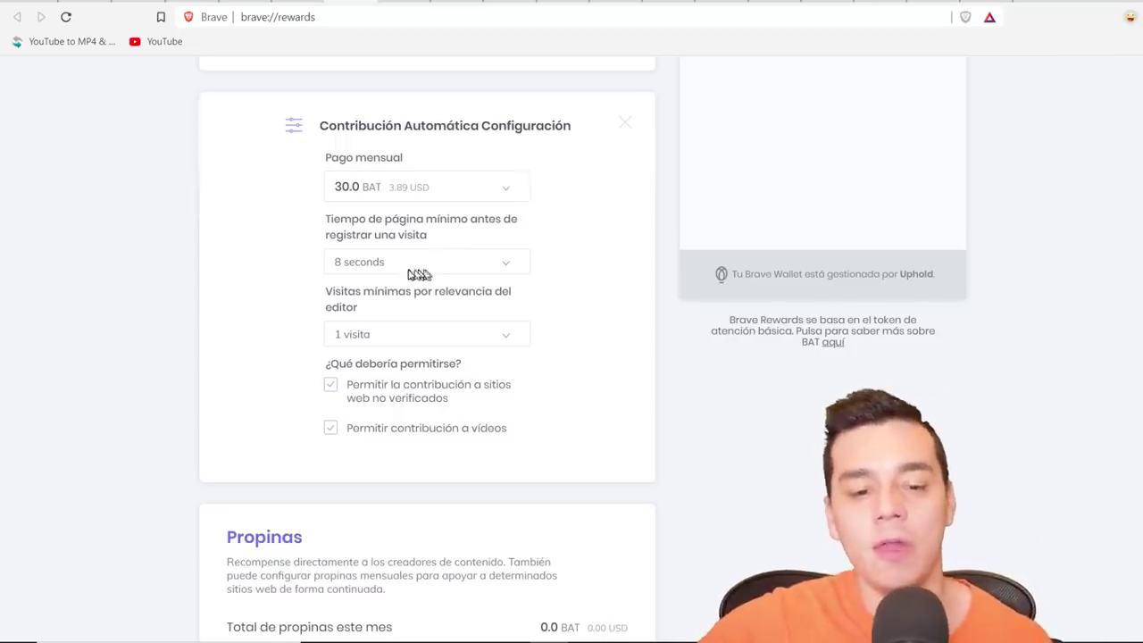
left_click(490, 270)
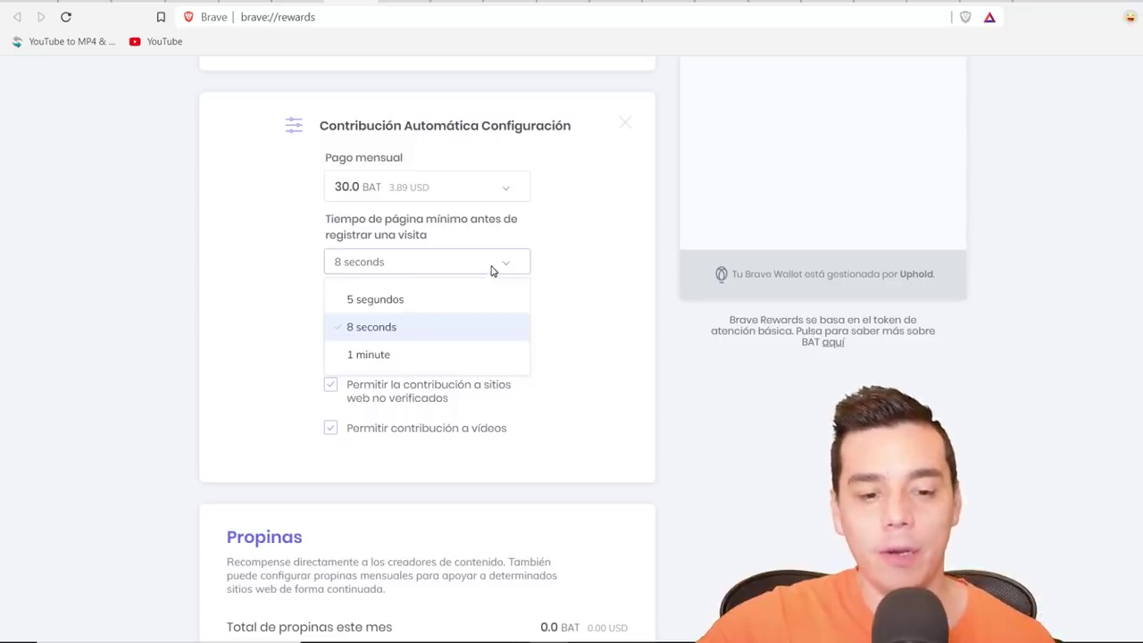
left_click(610, 268)
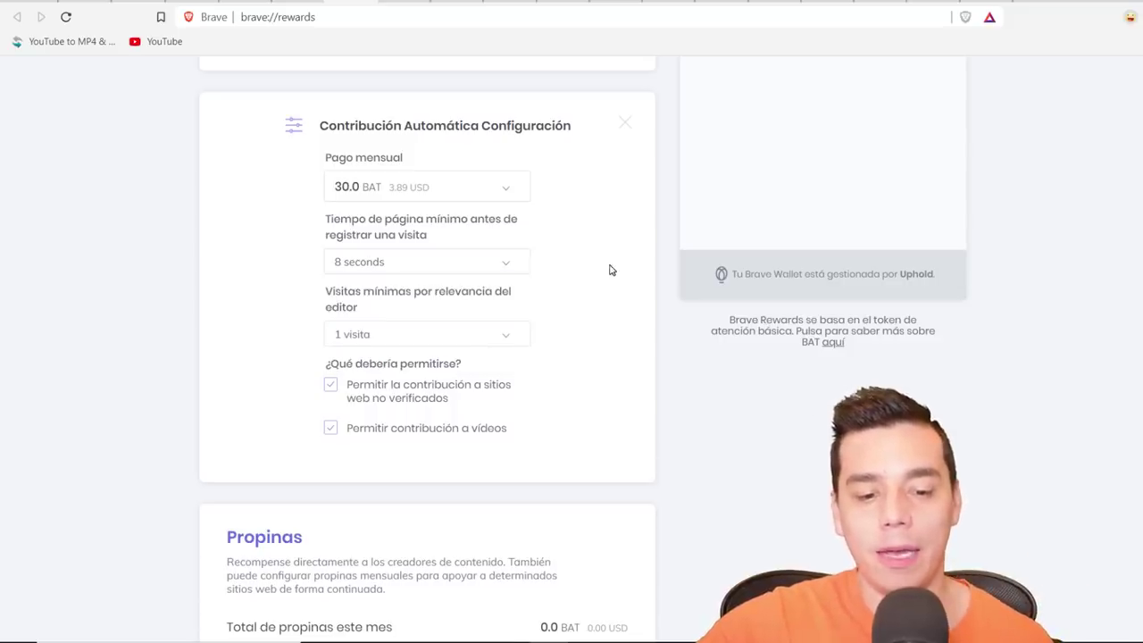
left_click(625, 134)
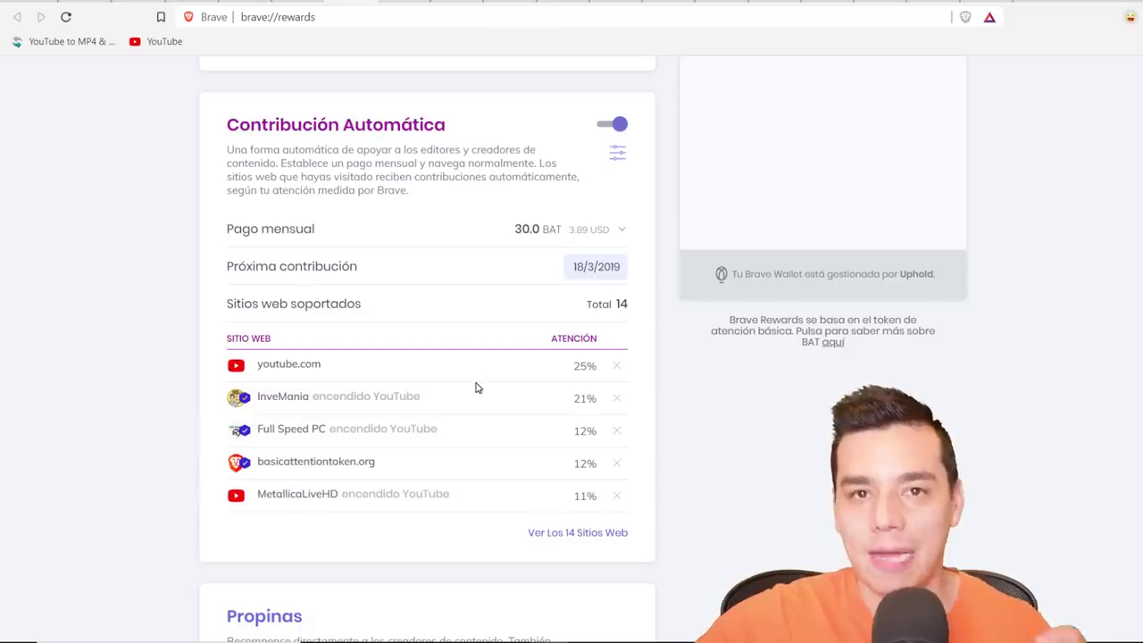
Step: Look over the Rewards page from the wallet balance through the supported sites to the Propinas section
scroll(616, 370, "up", 5)
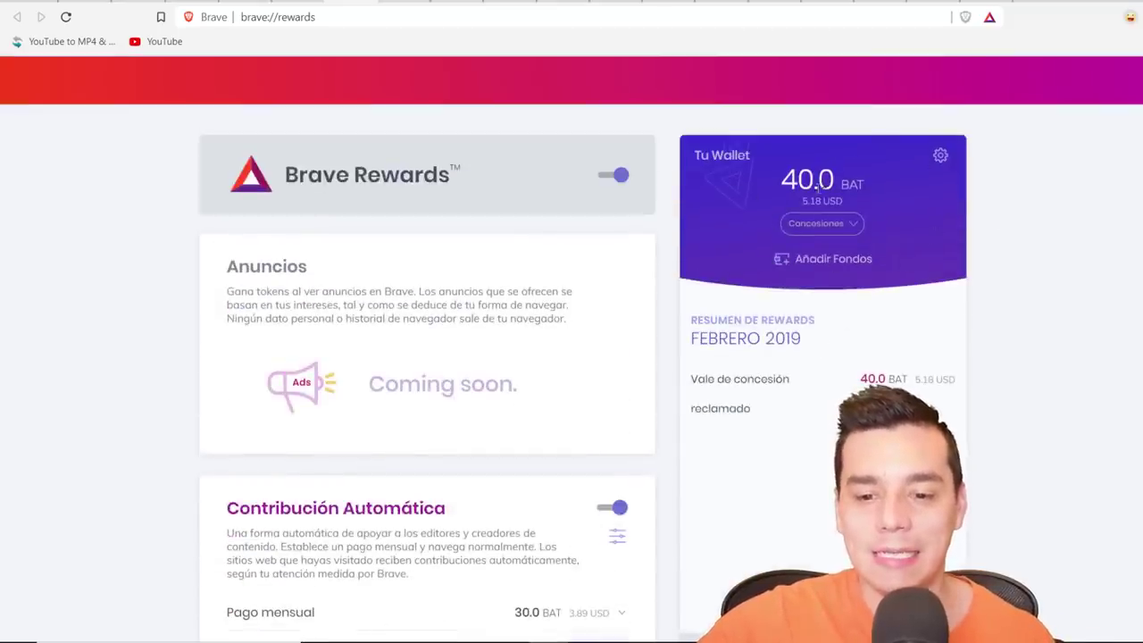
scroll(492, 361, "down", 2)
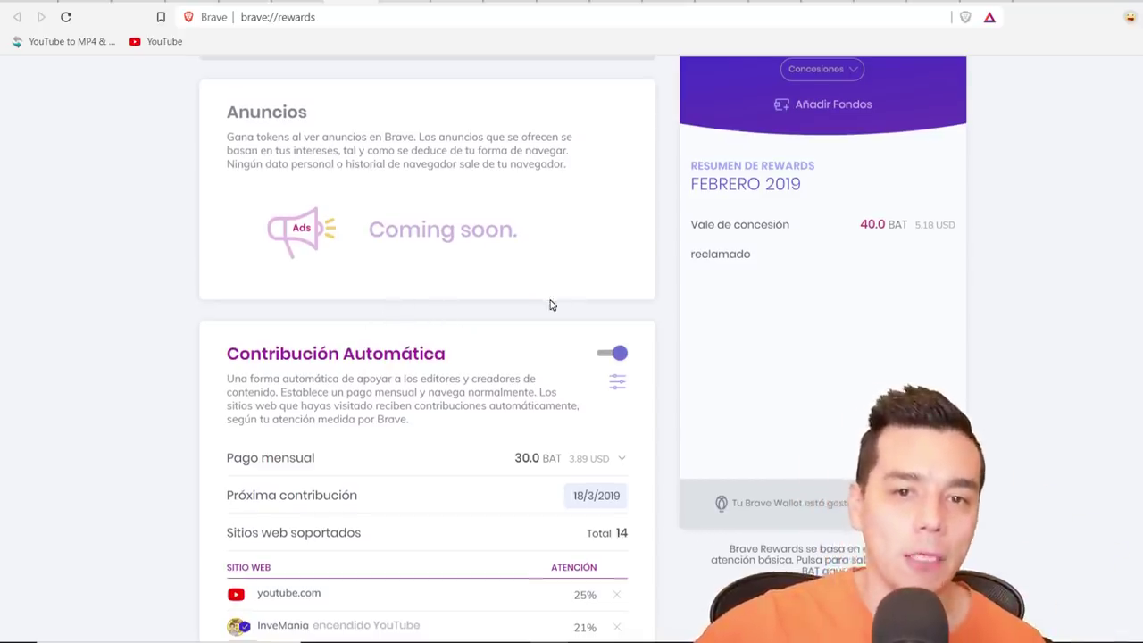
scroll(549, 304, "down", 3)
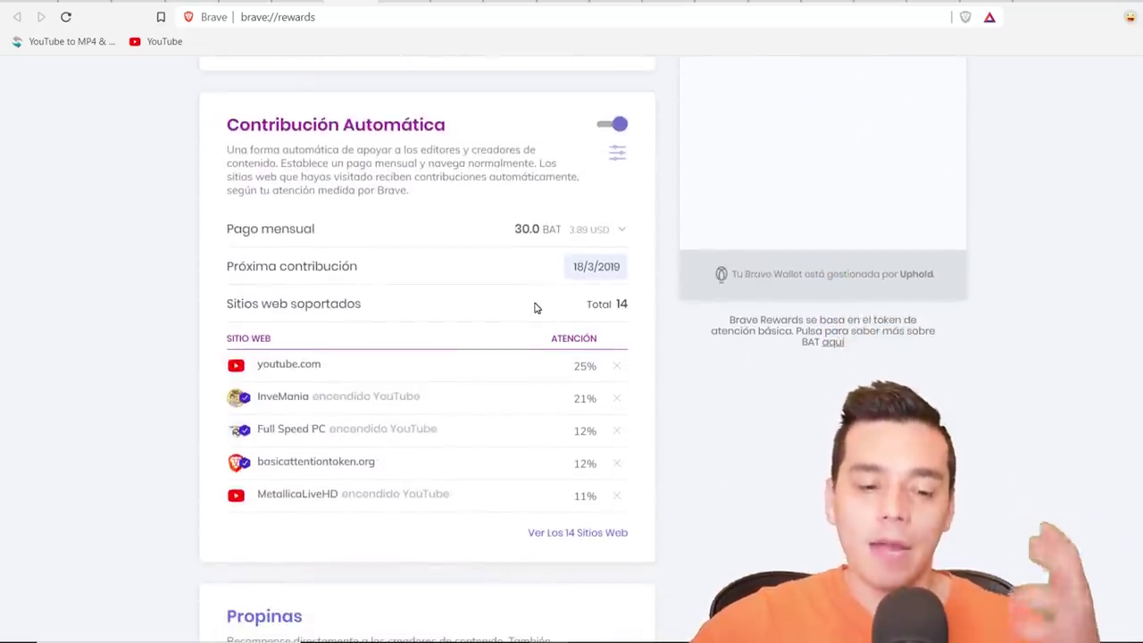
scroll(534, 307, "down", 3)
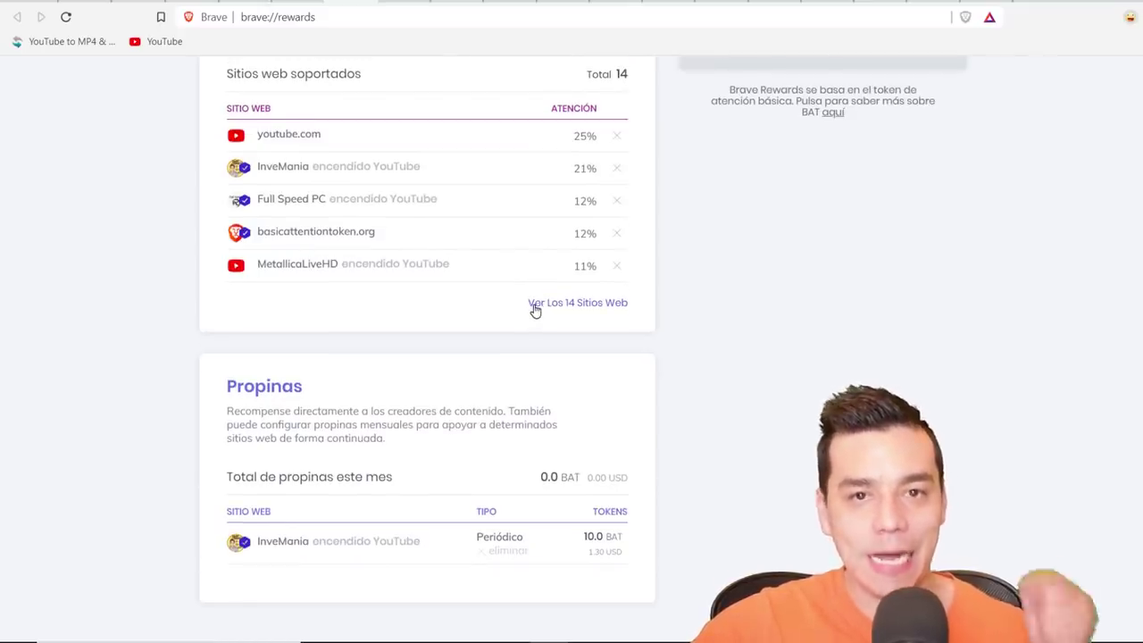
scroll(536, 310, "down", 1)
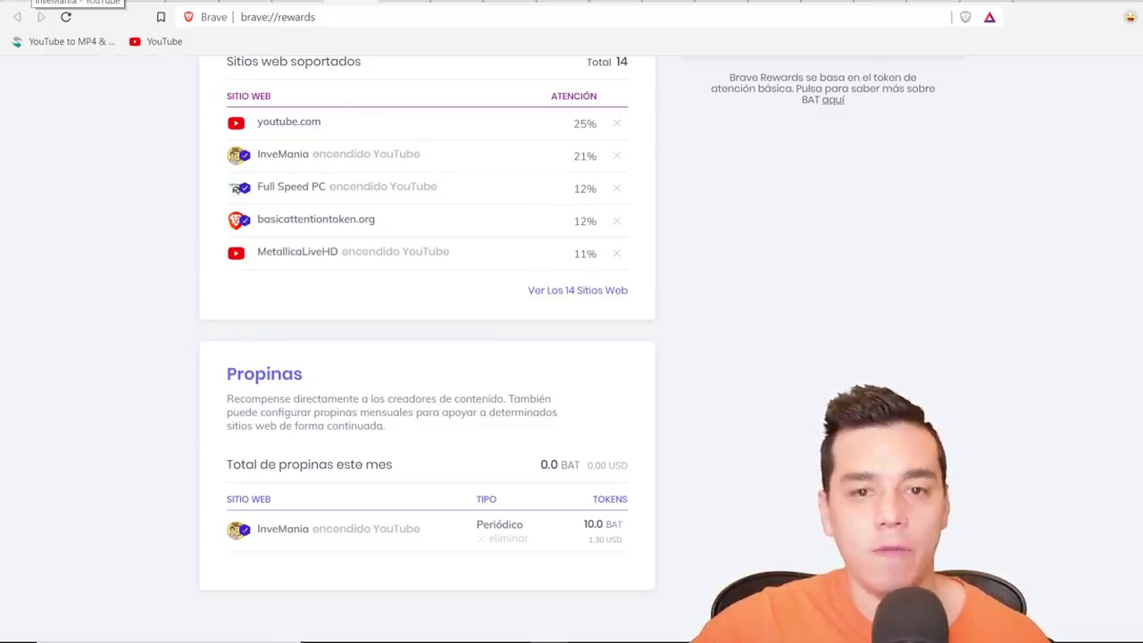
Step: Send a one-time tip of 10.0 BAT to InveMania from the channel's Zilliqa video page on YouTube
left_click(77, 2)
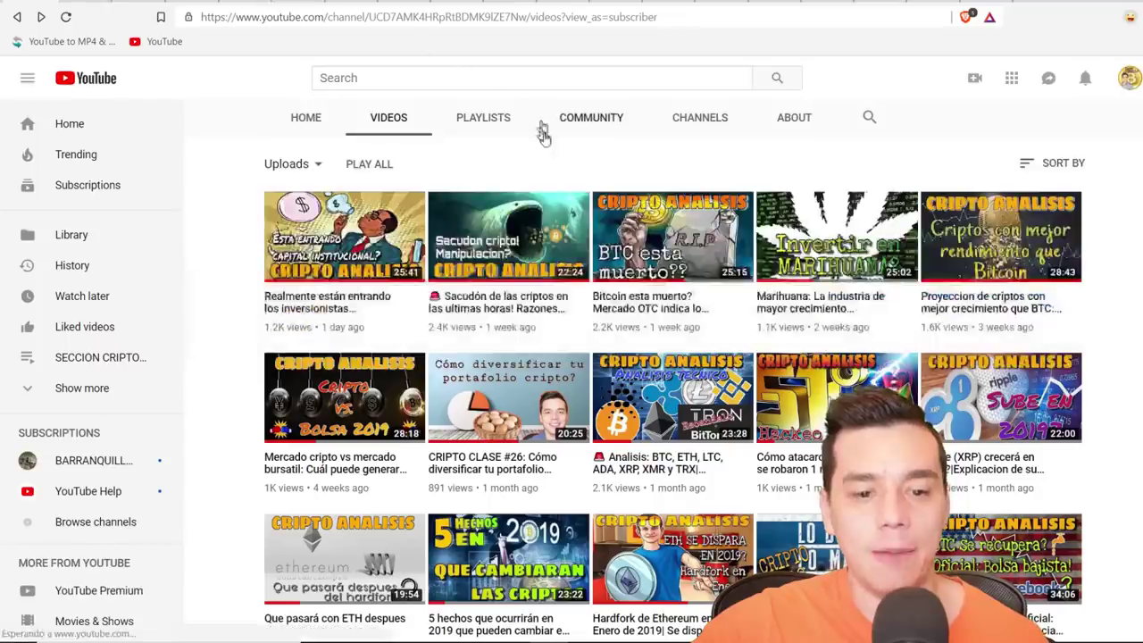
left_click(328, 3)
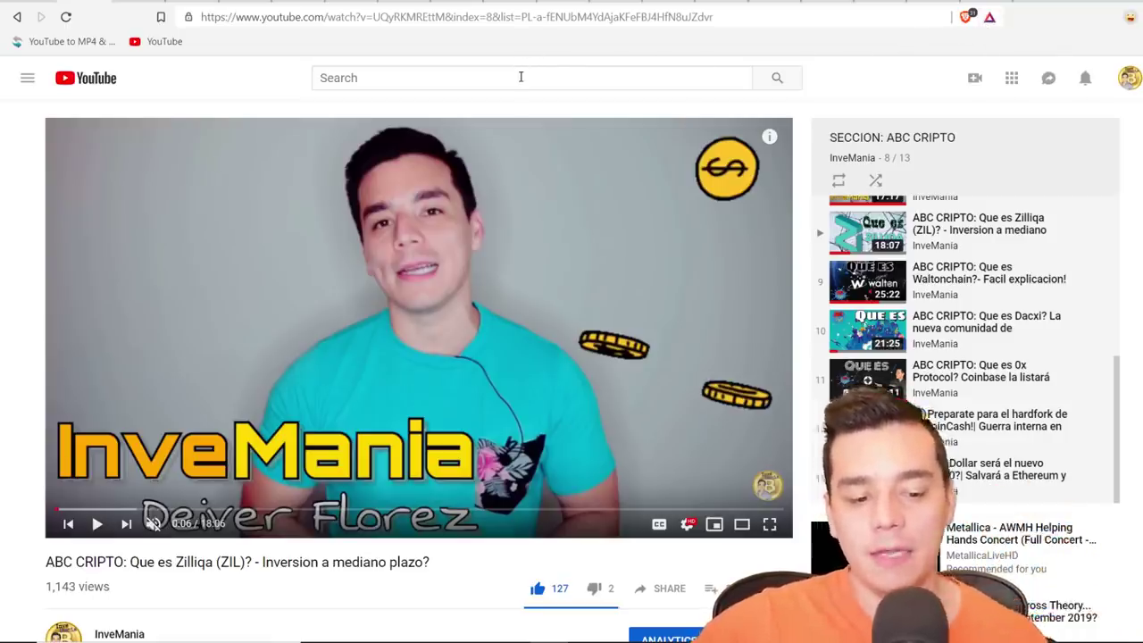
left_click(992, 19)
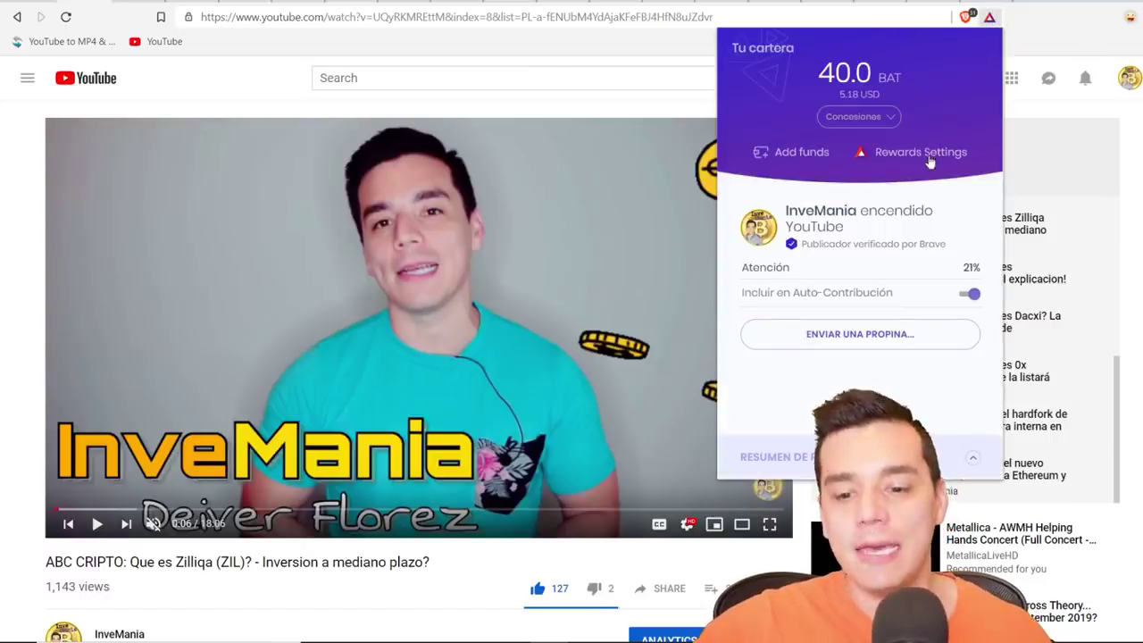
left_click(863, 346)
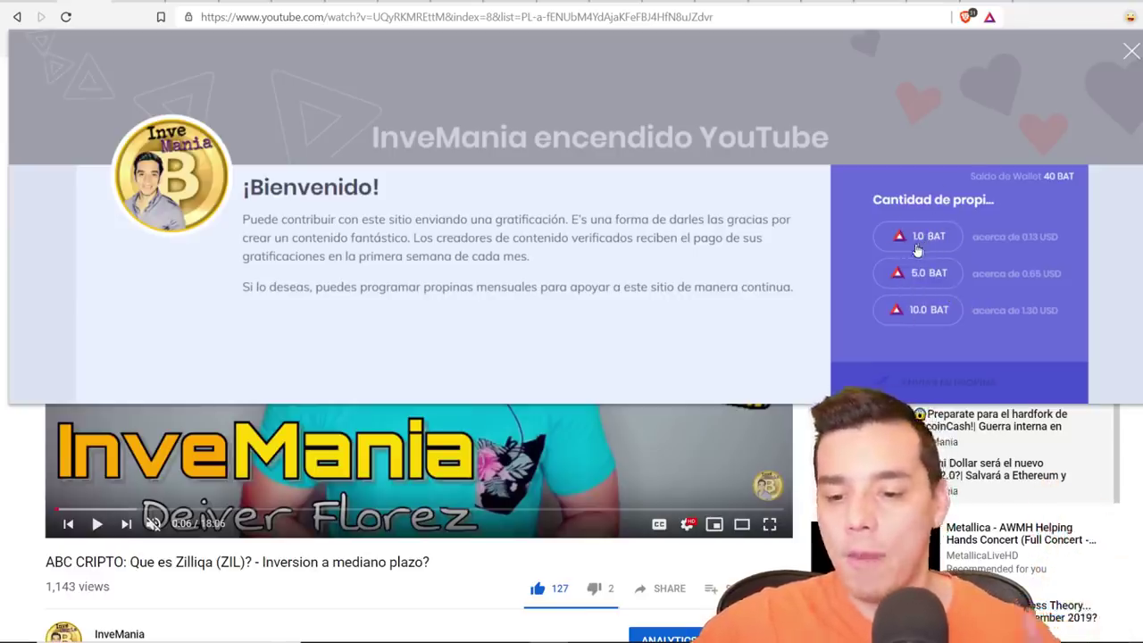
left_click(927, 310)
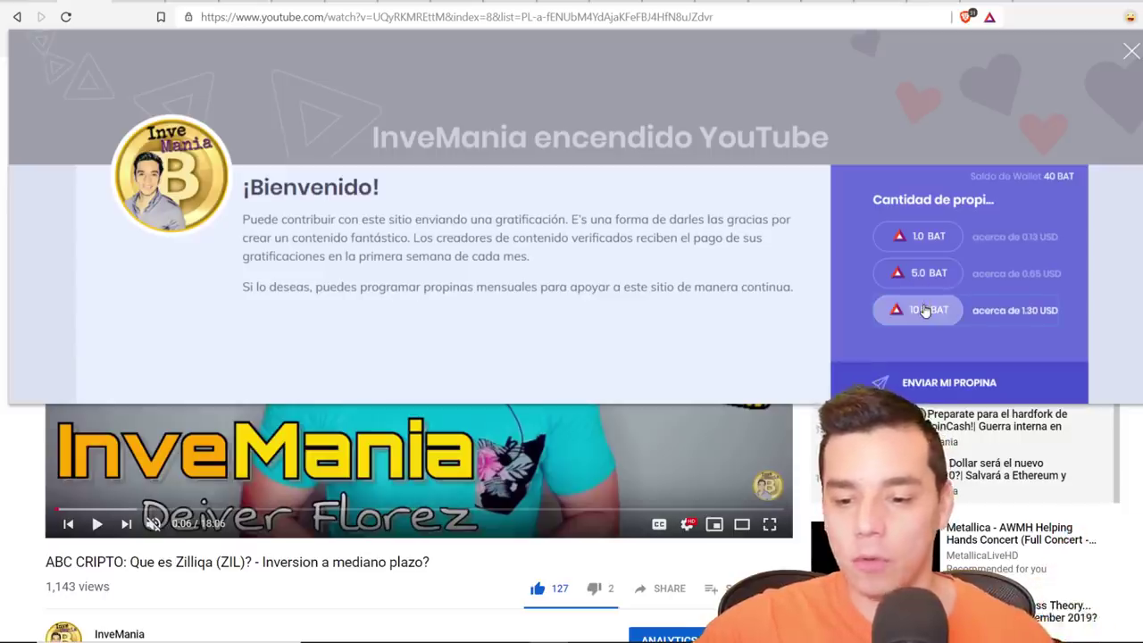
left_click(950, 382)
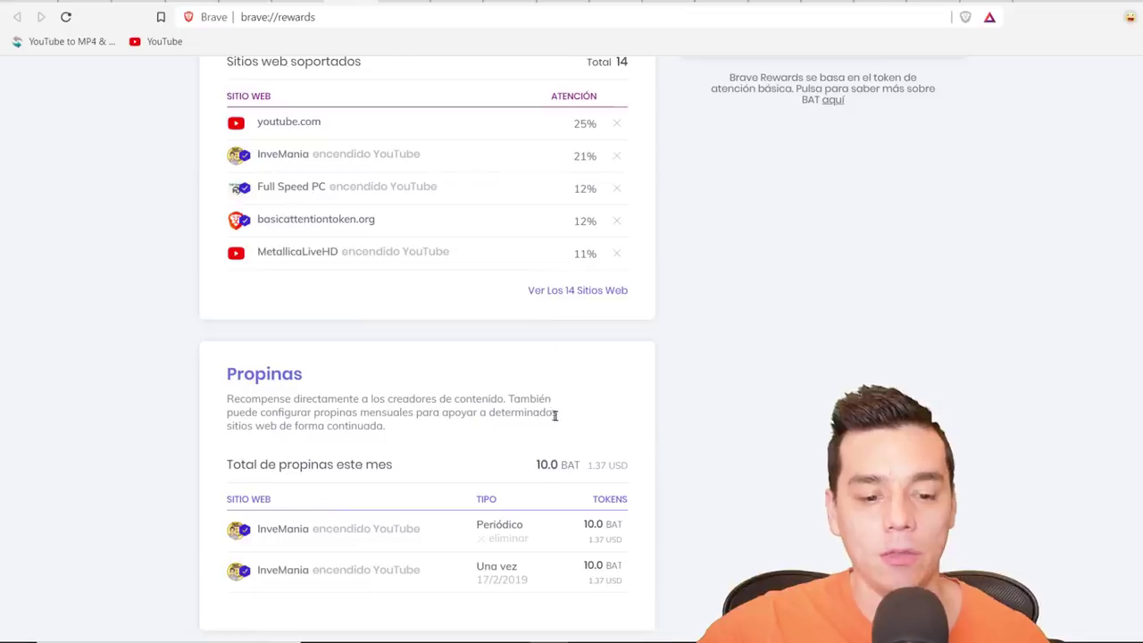
Step: Check the InveMania tips listed in the Propinas section of the Rewards page
scroll(553, 419, "down", 1)
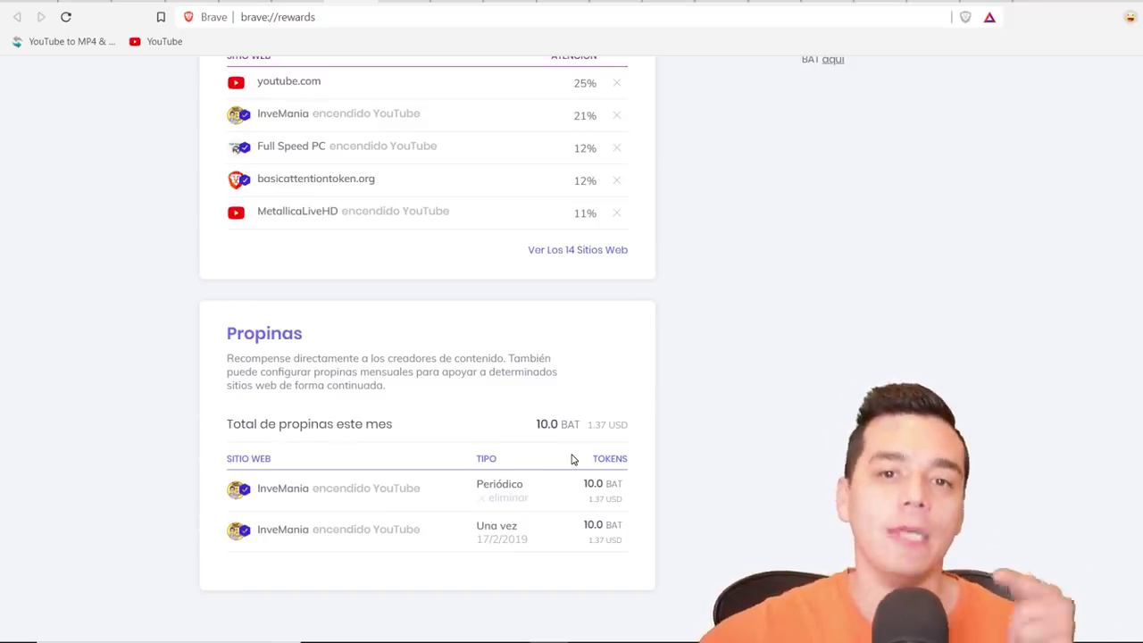
scroll(759, 159, "up", 4)
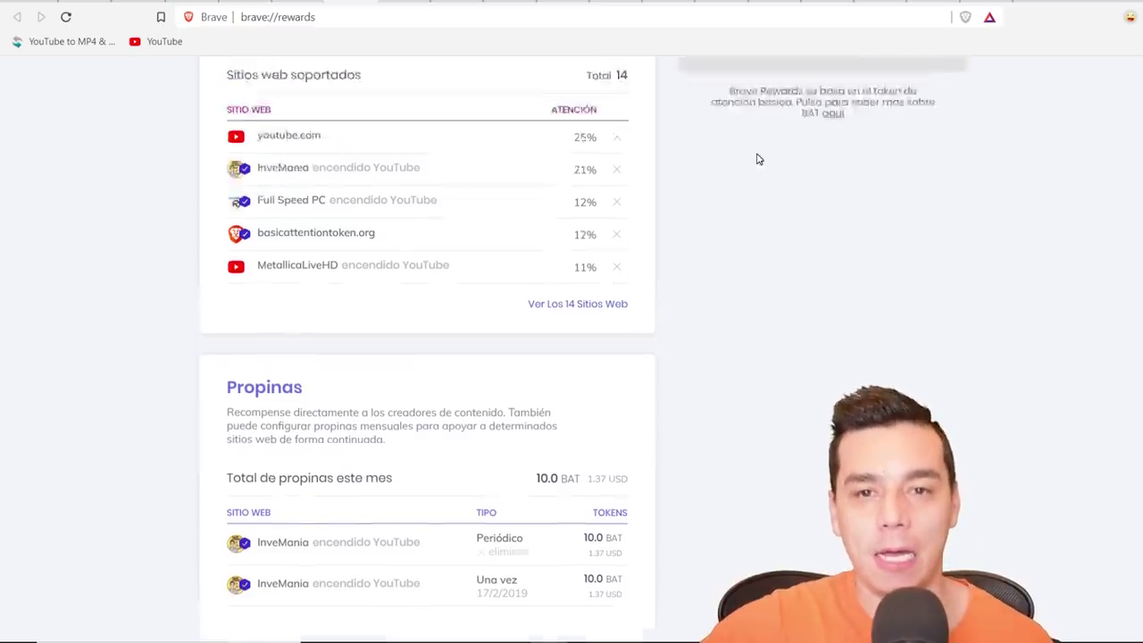
scroll(759, 159, "up", 3)
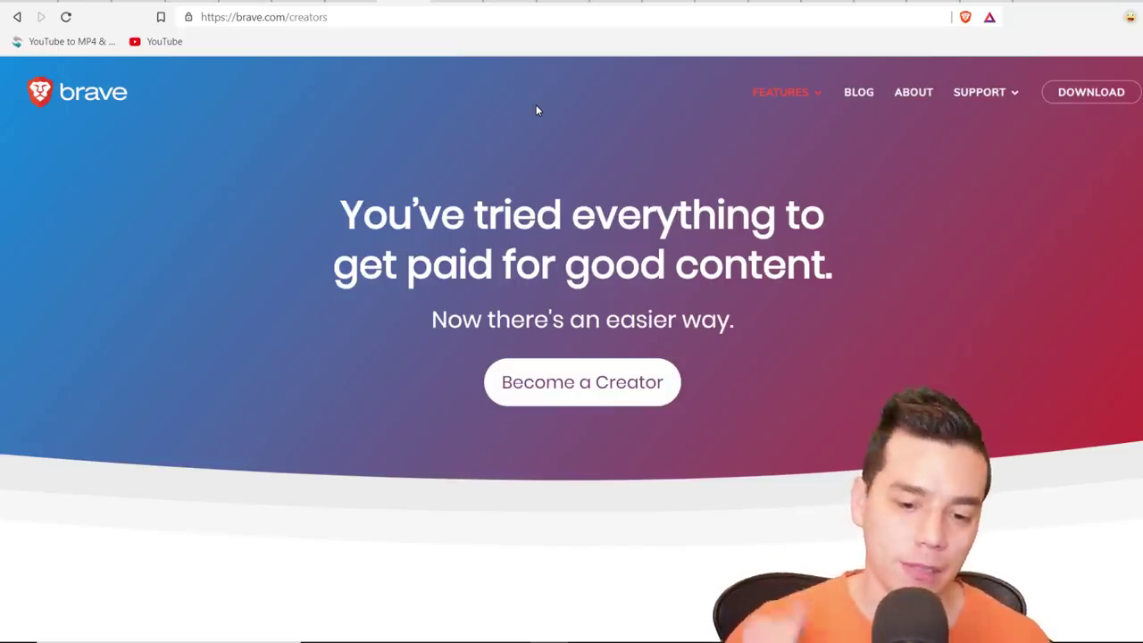
Step: Start the Become a Creator process on the Brave Creators page and view the Uphold sign-up form
left_click(529, 398)
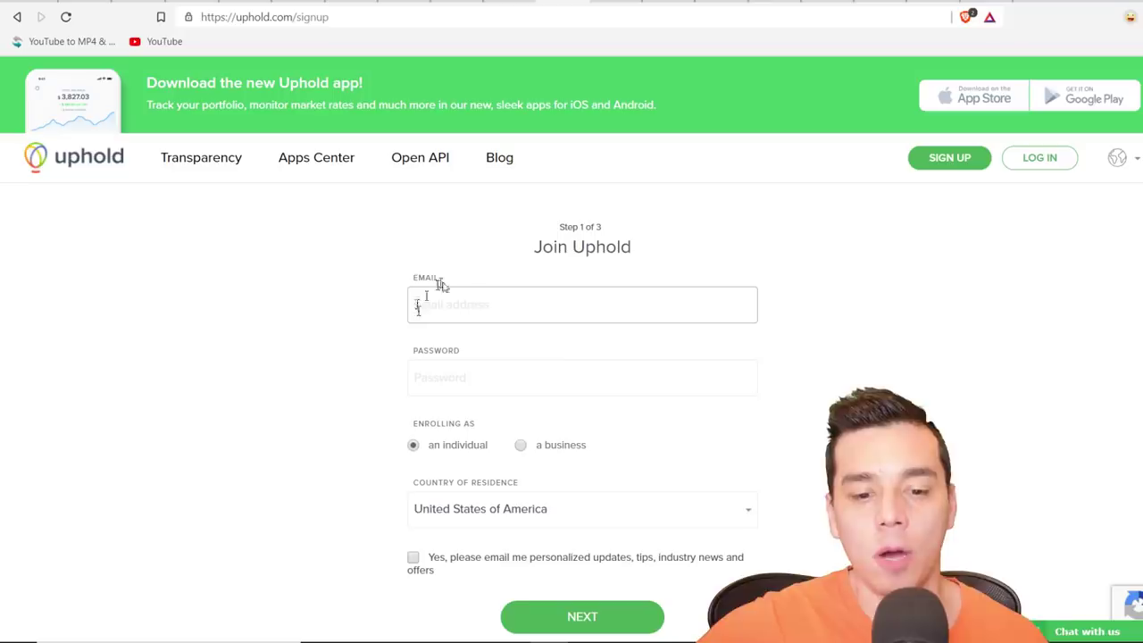
Step: Look over the Uphold sign-up form and view the support article listing the countries where Uphold operates
scroll(473, 317, "down", 1)
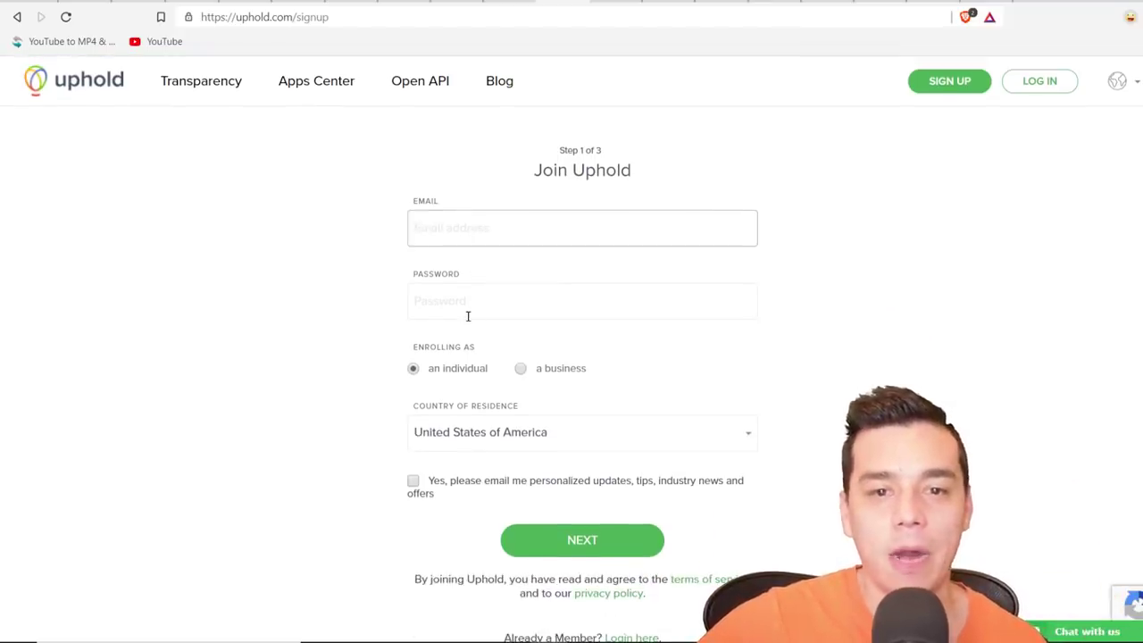
scroll(468, 316, "up", 1)
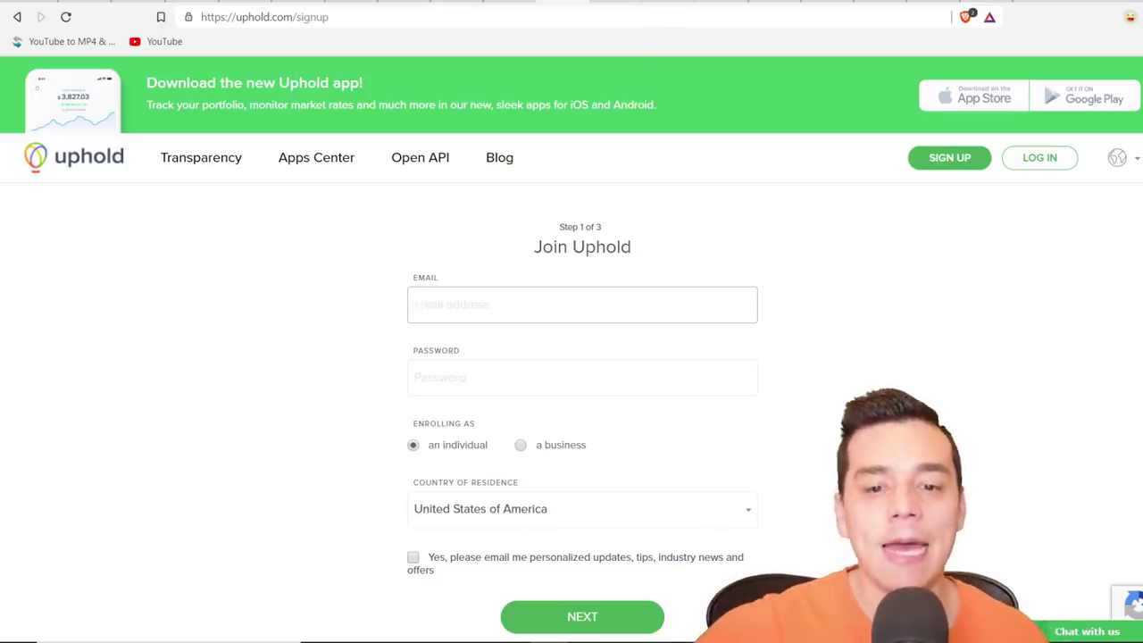
left_click(658, 3)
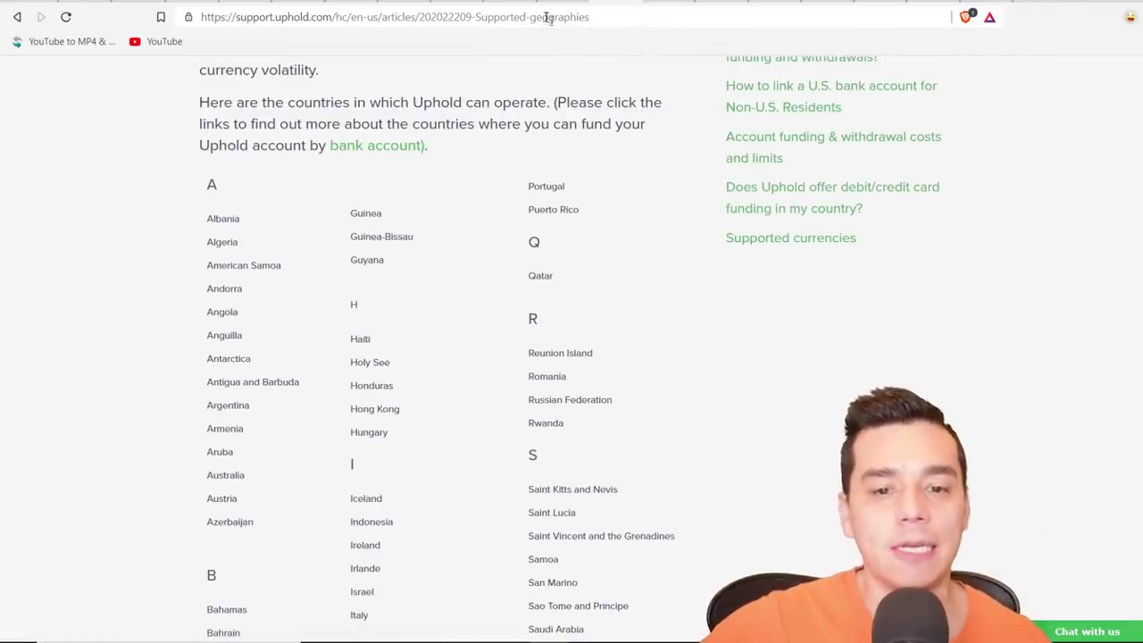
Step: View the deposit currency choices for the connected Uphold wallet on the Brave Creators dashboard and dismiss the dialog without confirming
left_click(401, 4)
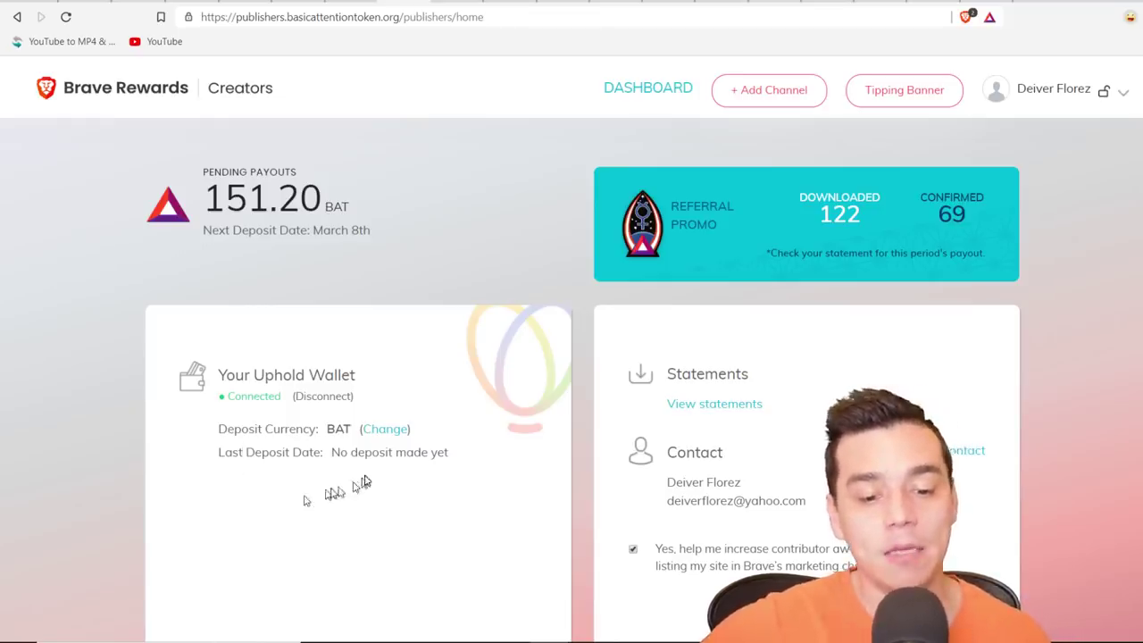
left_click(383, 430)
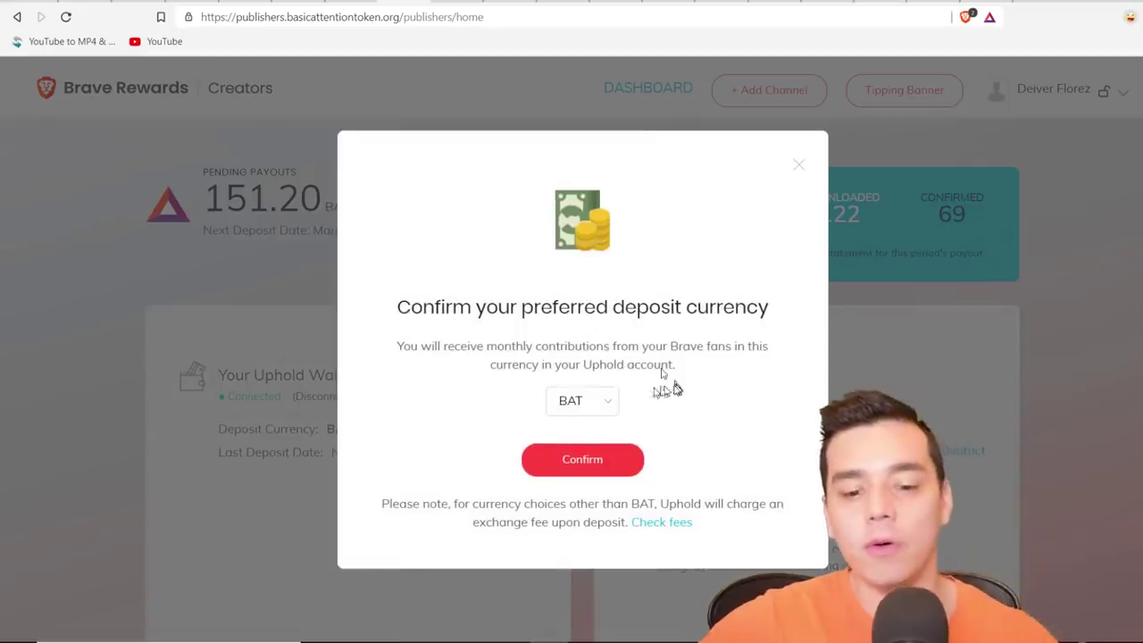
left_click(801, 162)
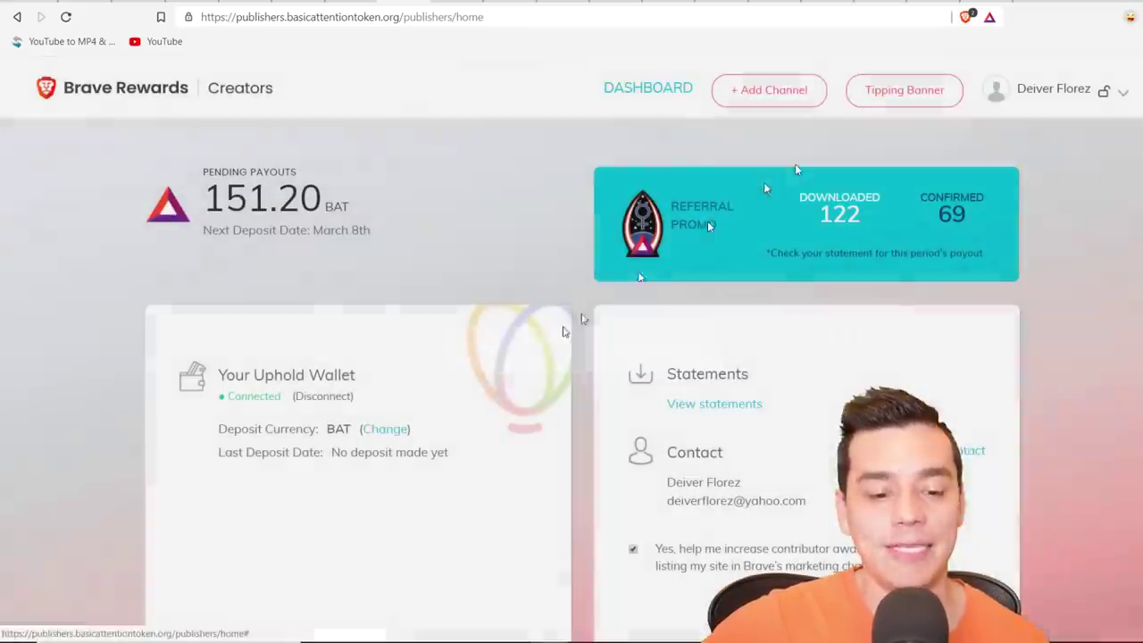
scroll(289, 352, "down", 1)
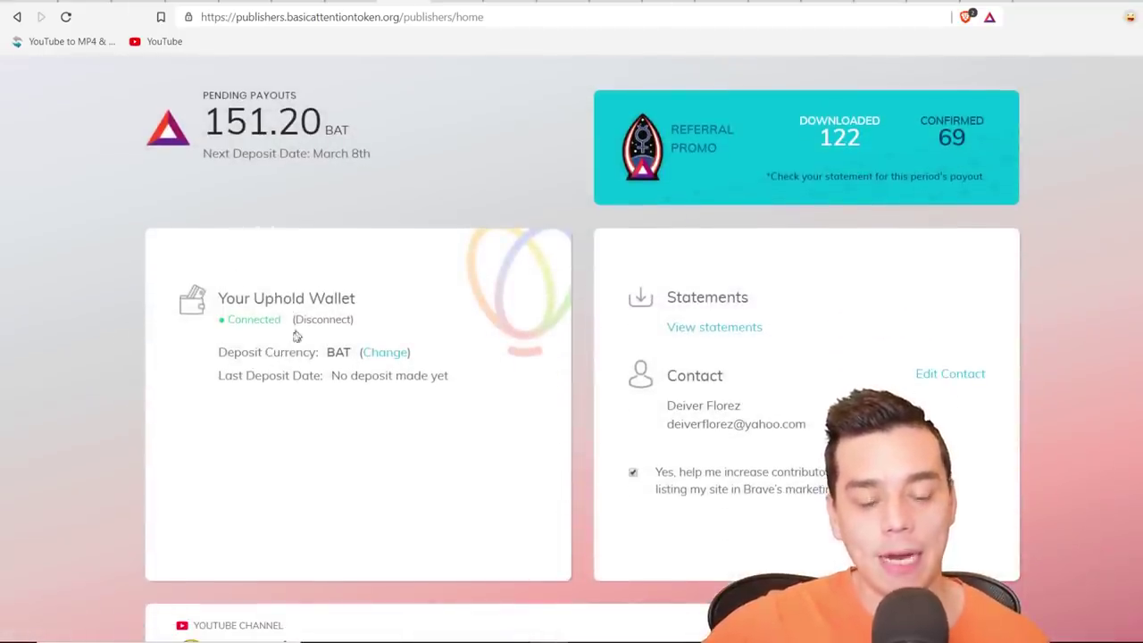
left_click(402, 356)
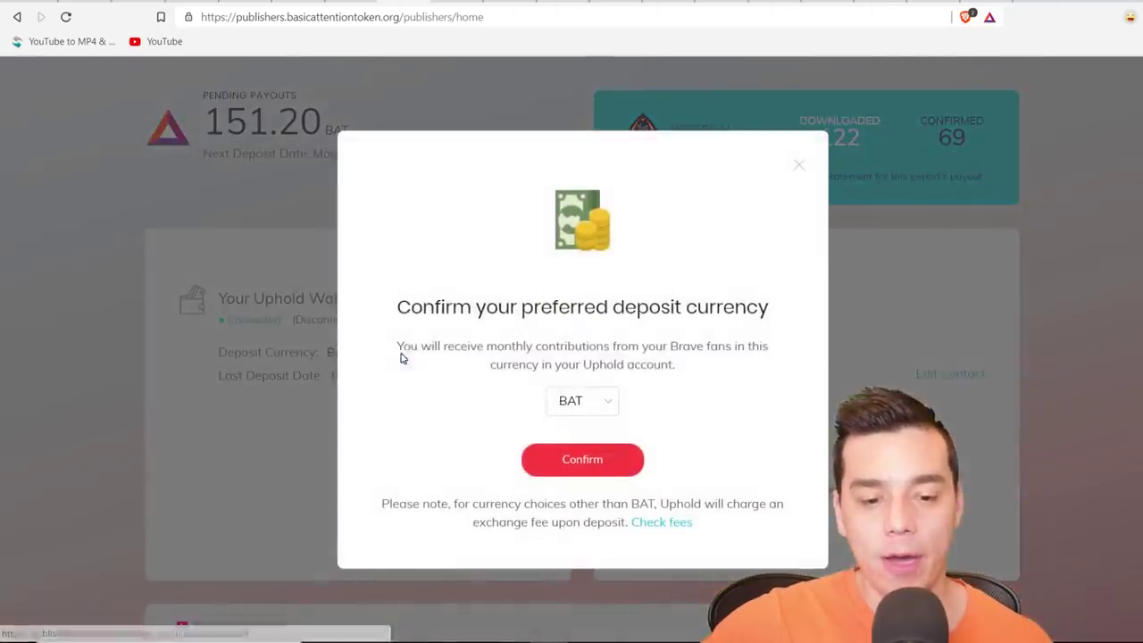
left_click(612, 403)
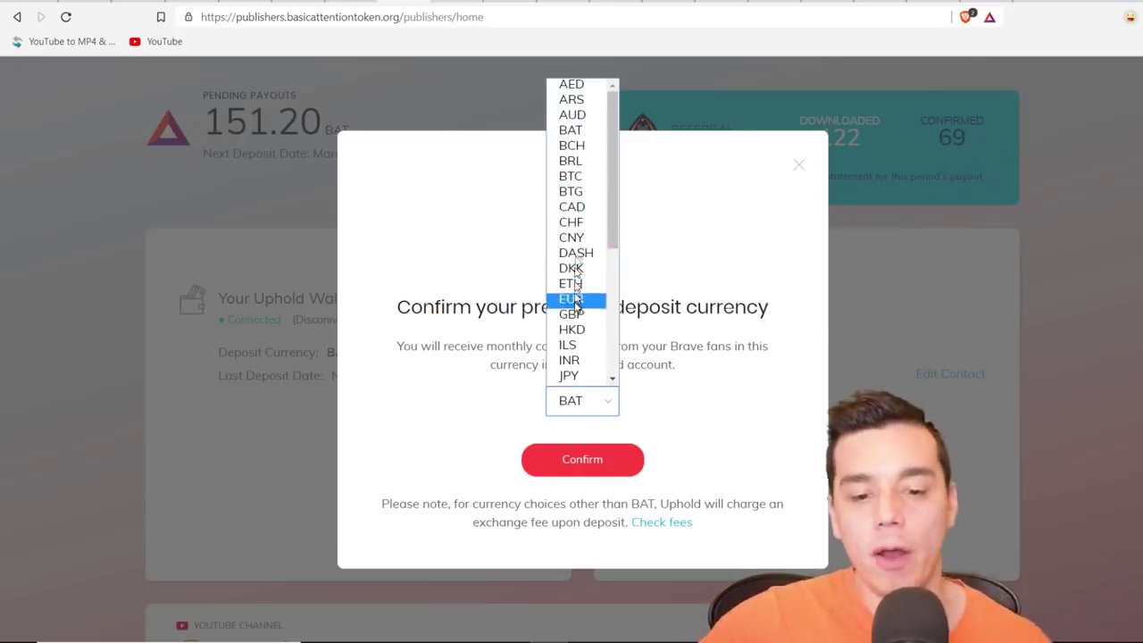
left_click(661, 282)
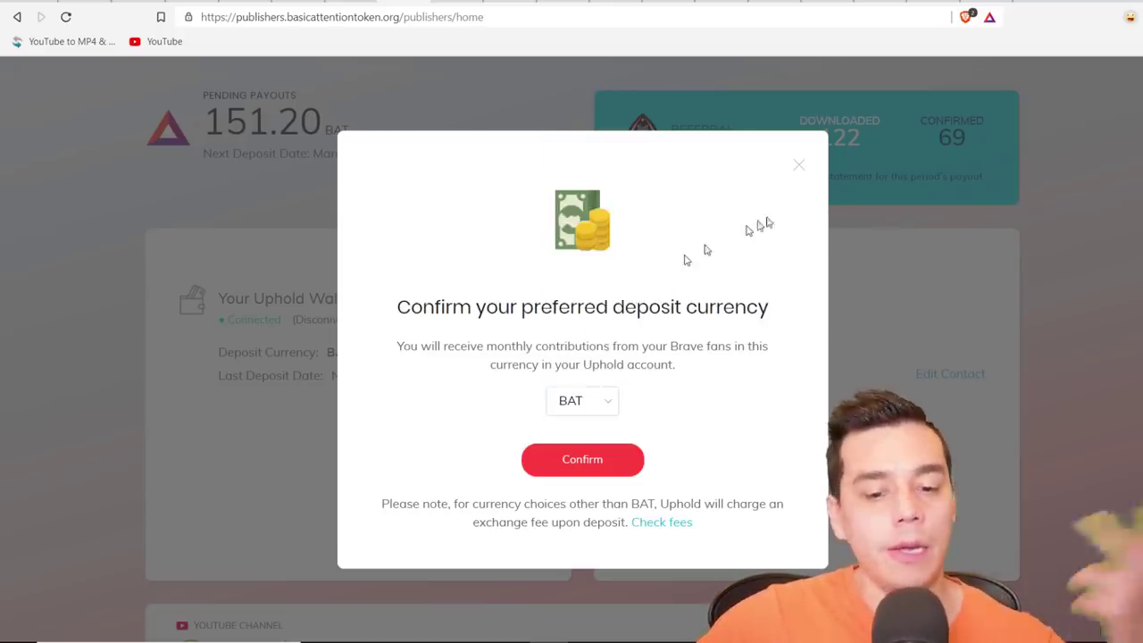
left_click(800, 170)
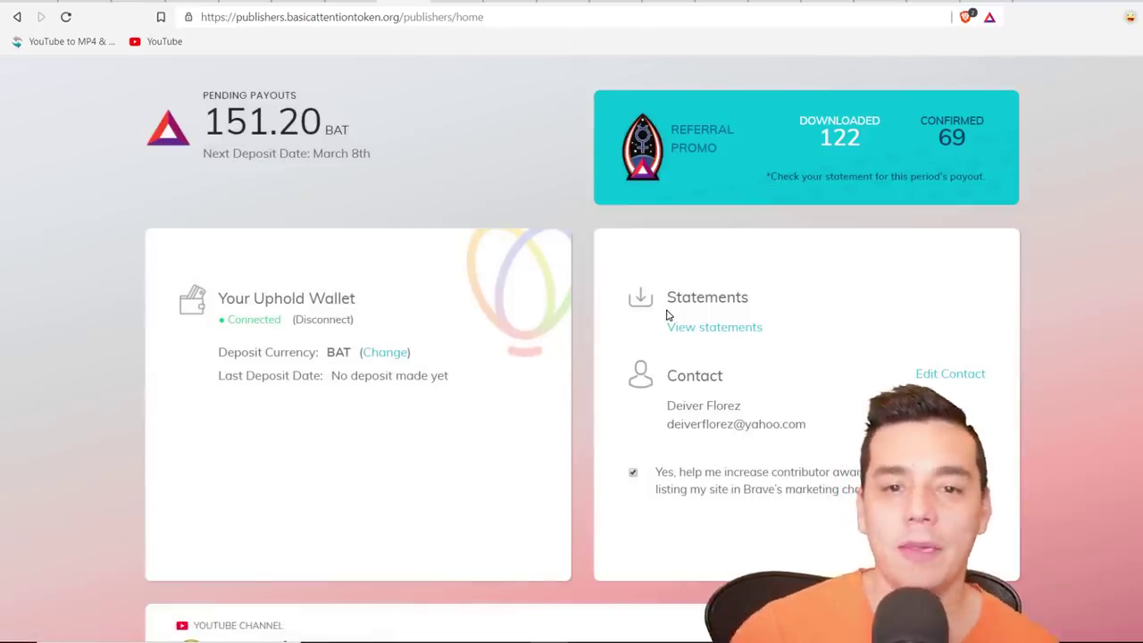